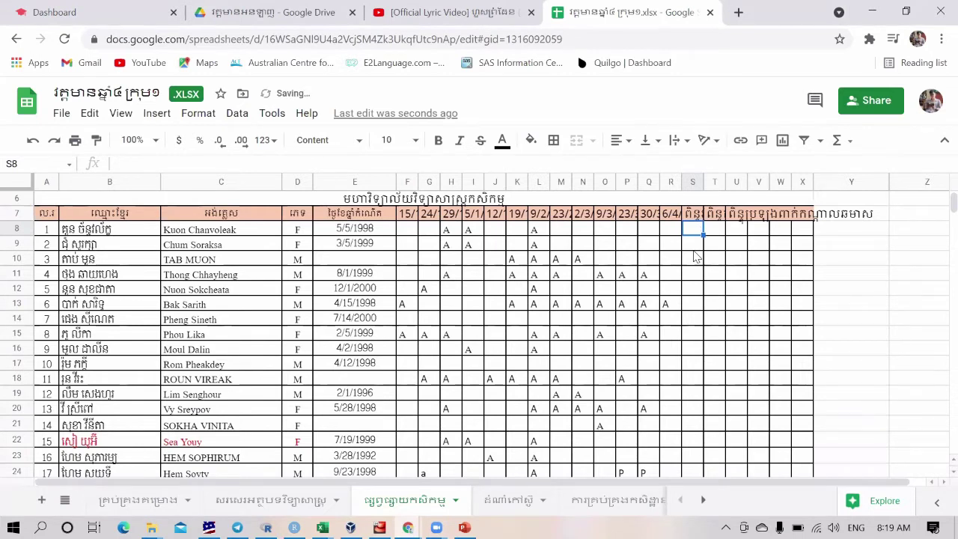
- Enter the first three students' scores in column S: 8 in S8, 8 in S9 and 7 in S10
type("7")
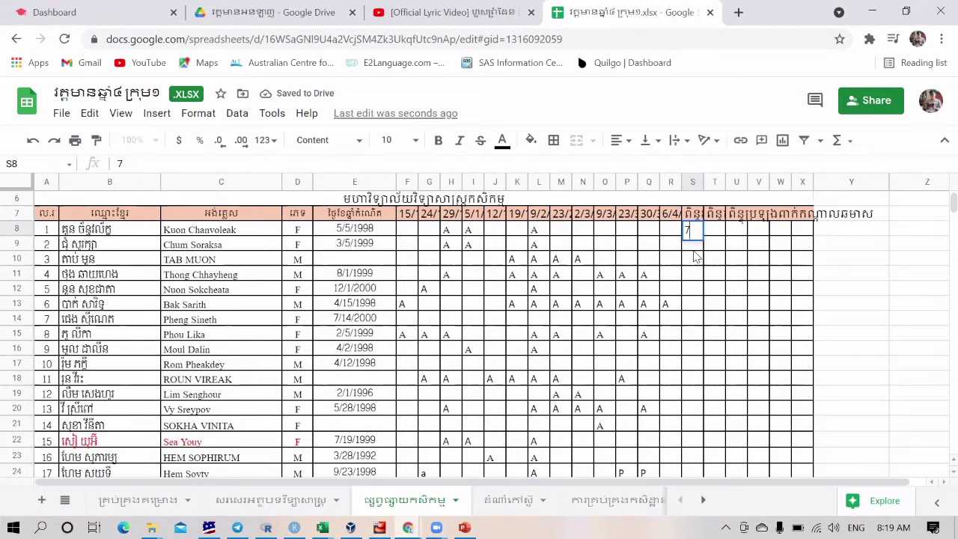
key("BackSpace")
type("8")
key("Return")
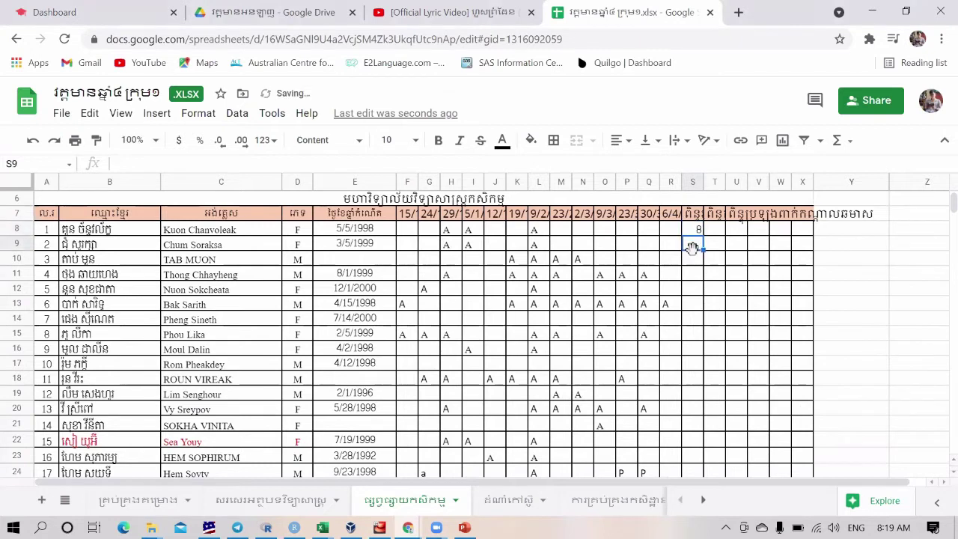
type("8")
key("Return")
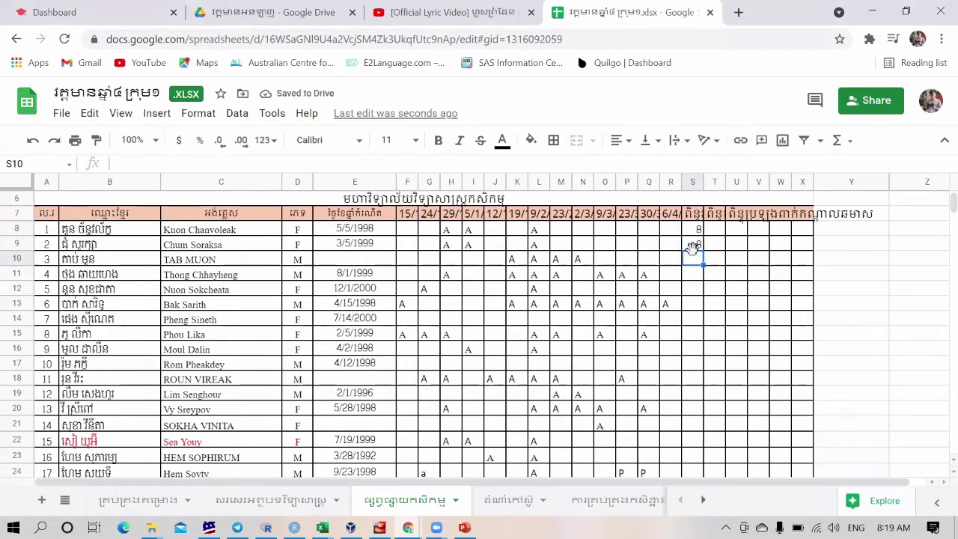
key("Down")
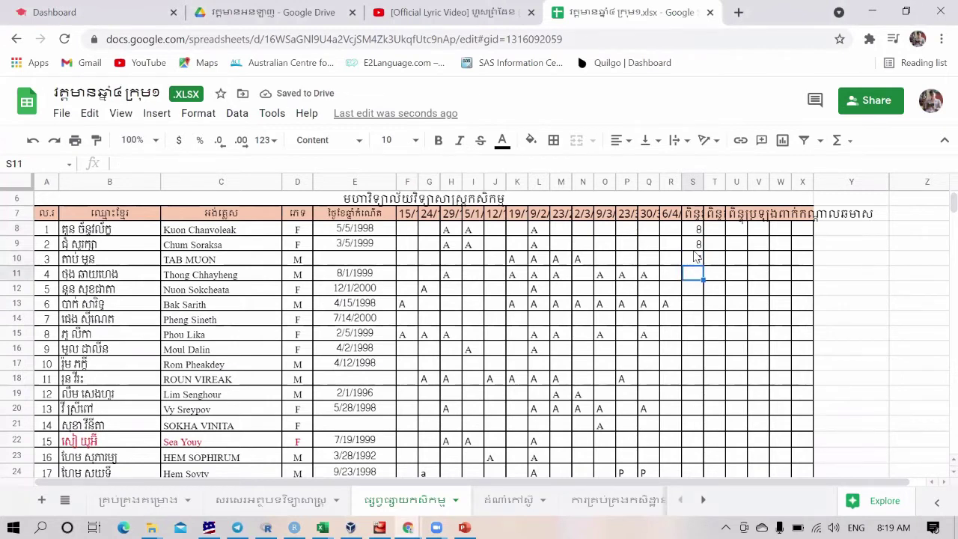
- Enter the scores 5 in S11, 9 in S12 and 0 in S13
type("5")
key("Return")
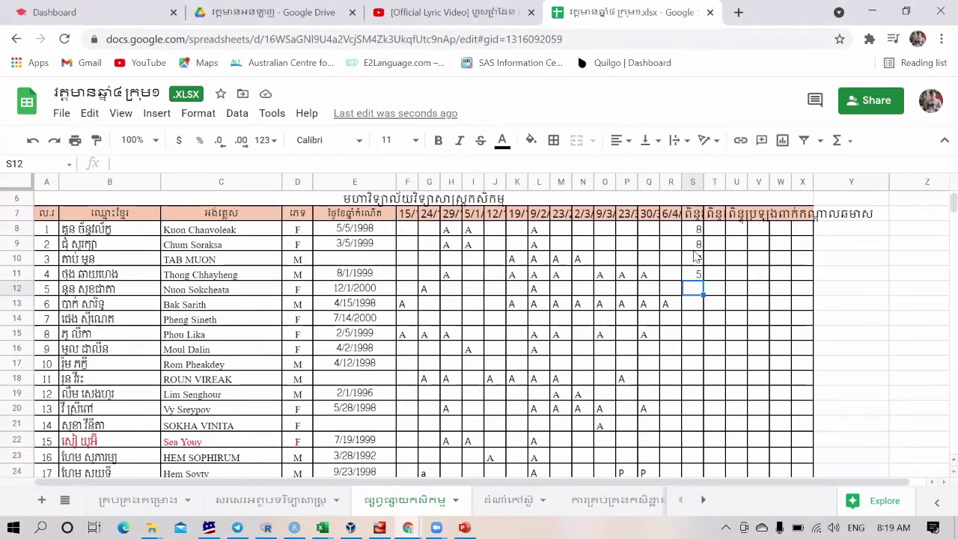
type("9")
key("Return")
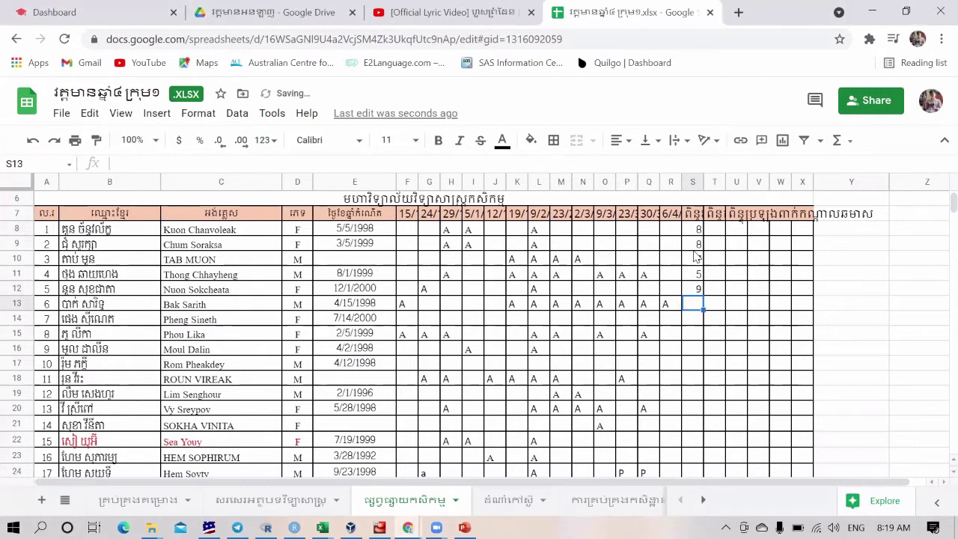
type("5")
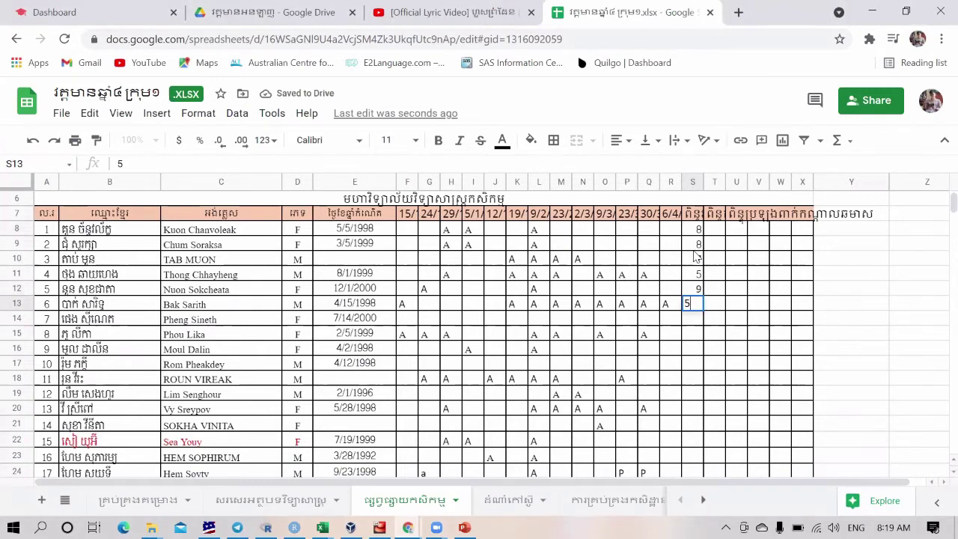
key("Return")
key("Up")
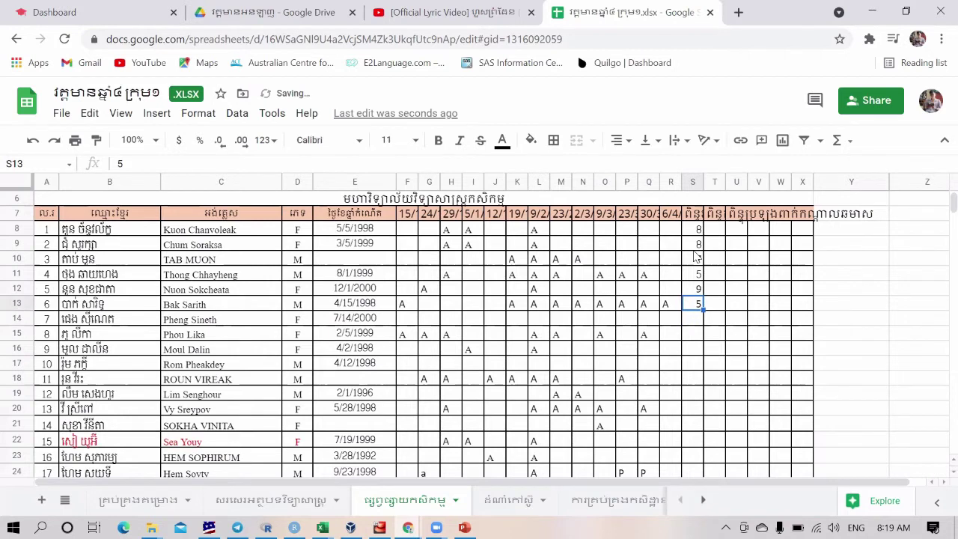
type("0")
key("Return")
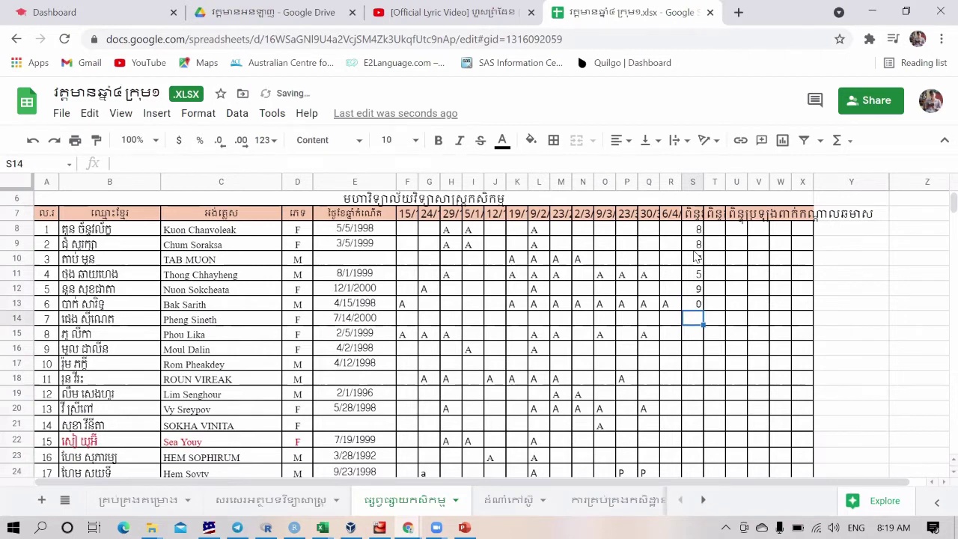
- Enter the scores 12 in S14, 5 in S15, 9 in S16 and 12 in S17
type("12")
key("Return")
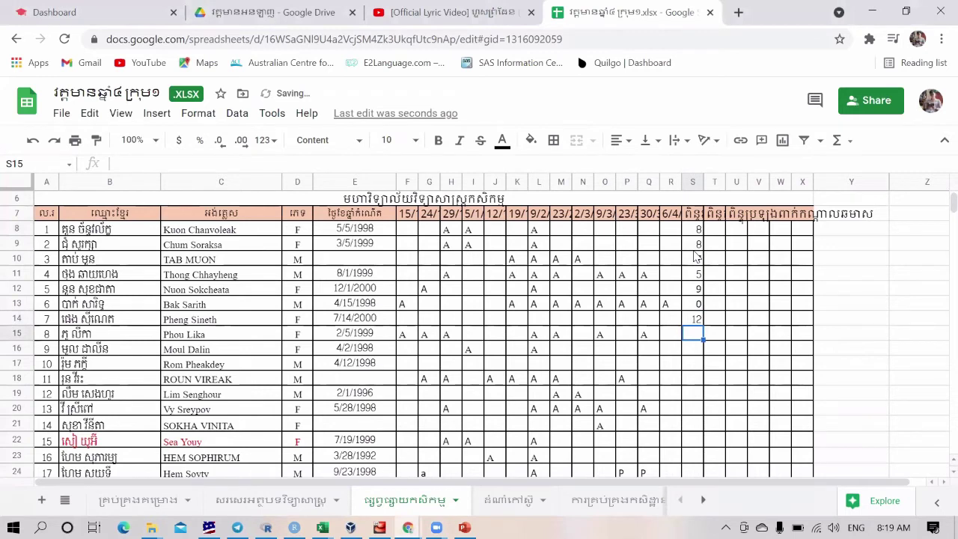
type("5")
key("Return")
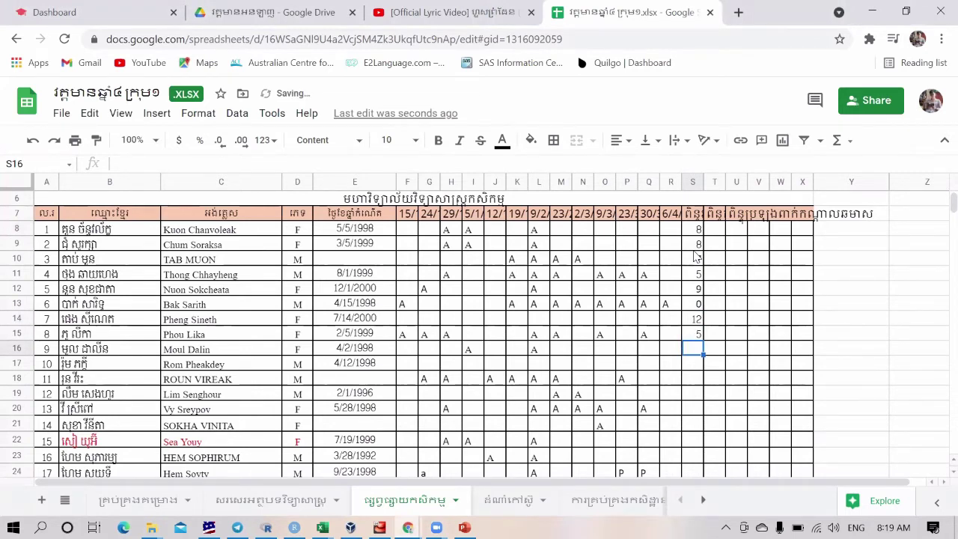
type("9")
key("Return")
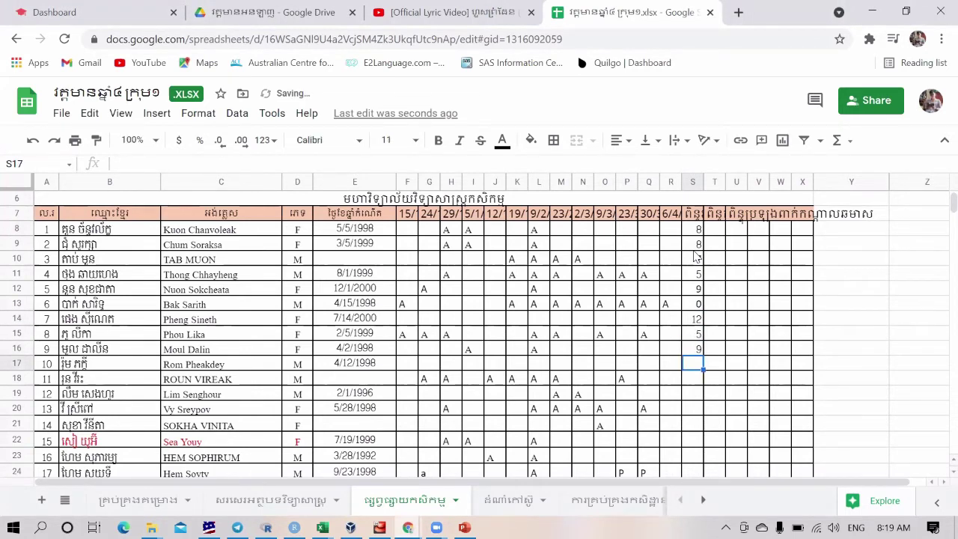
type("12")
key("Return")
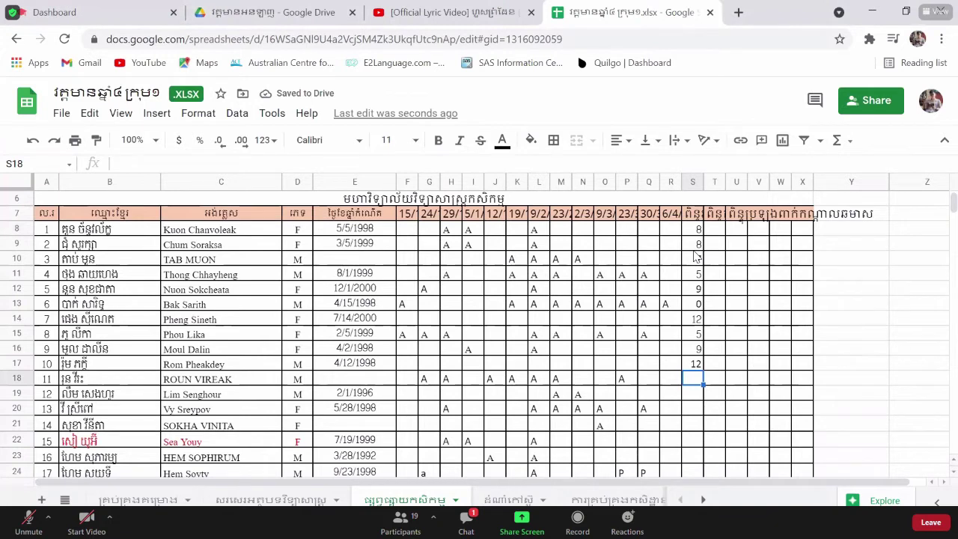
- Unmute the meeting microphone and enter the scores 5 in S18 and 8 in S19
key("alt+a")
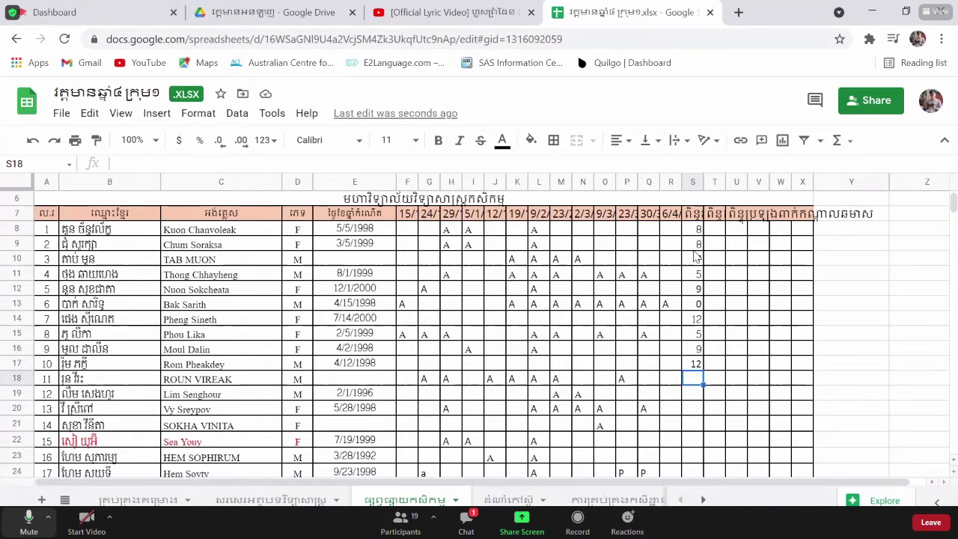
type("5")
key("Return")
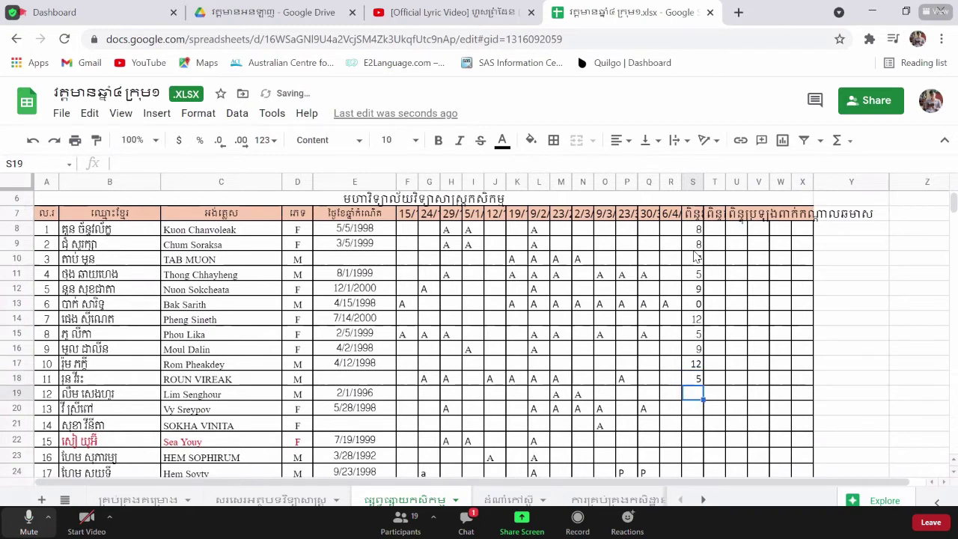
type("8")
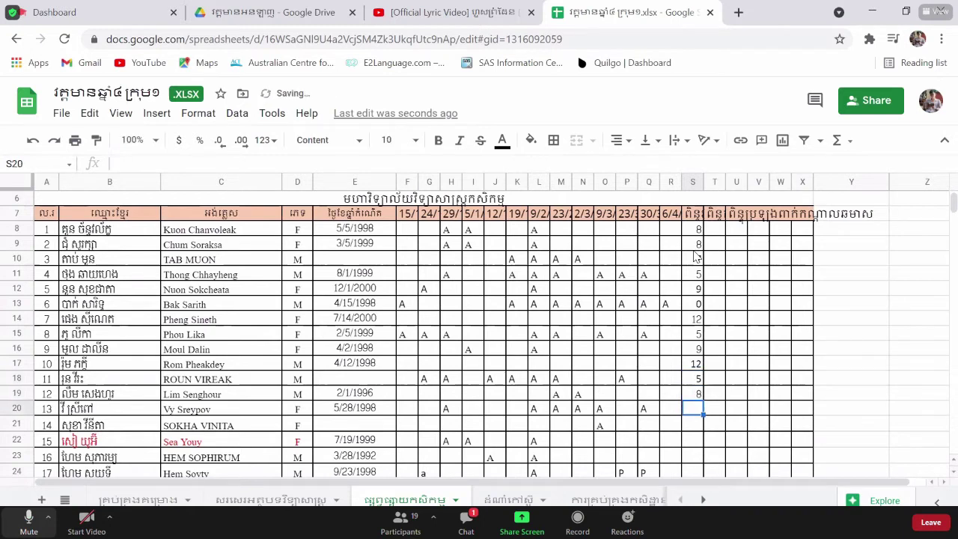
key("Return")
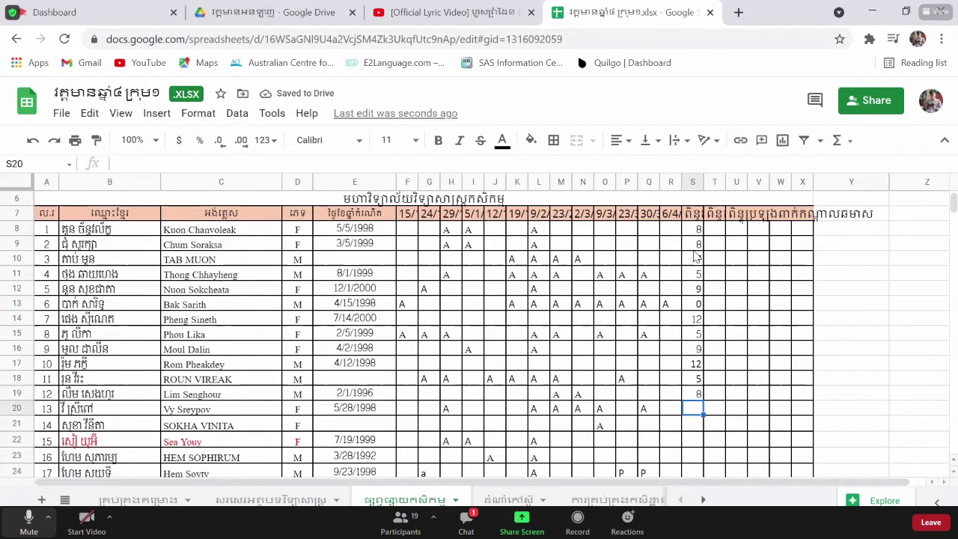
- Enter the scores 5 in S20, 10 in S21 and 8 in S22
type("5")
key("Return")
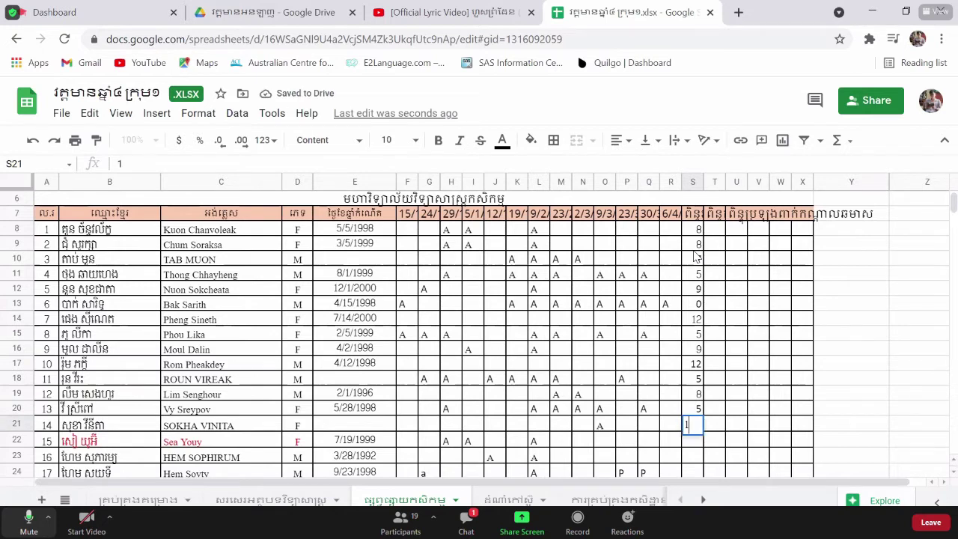
type("10")
key("Return")
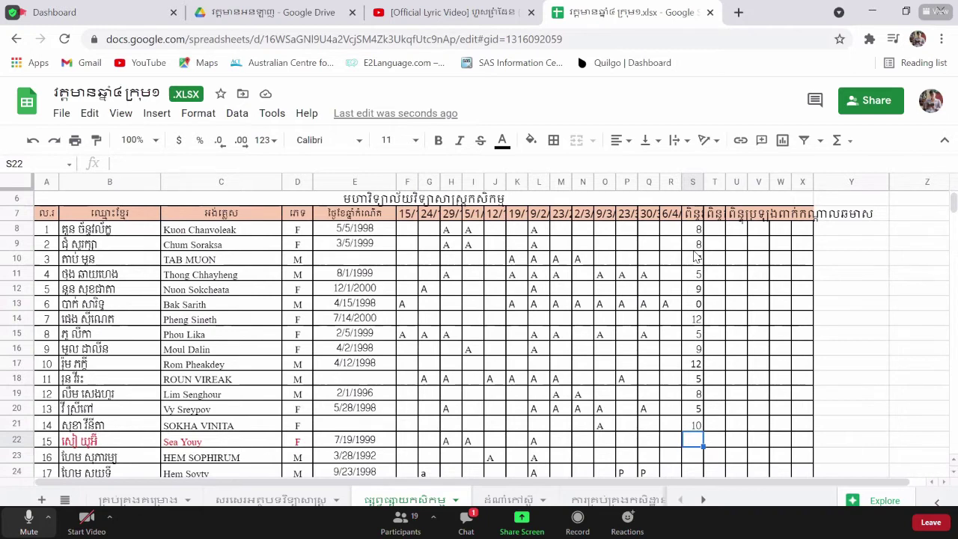
type("8")
- Correct the score of student number 12 in S19 to 9
key("Up")
key("Up")
key("Up")
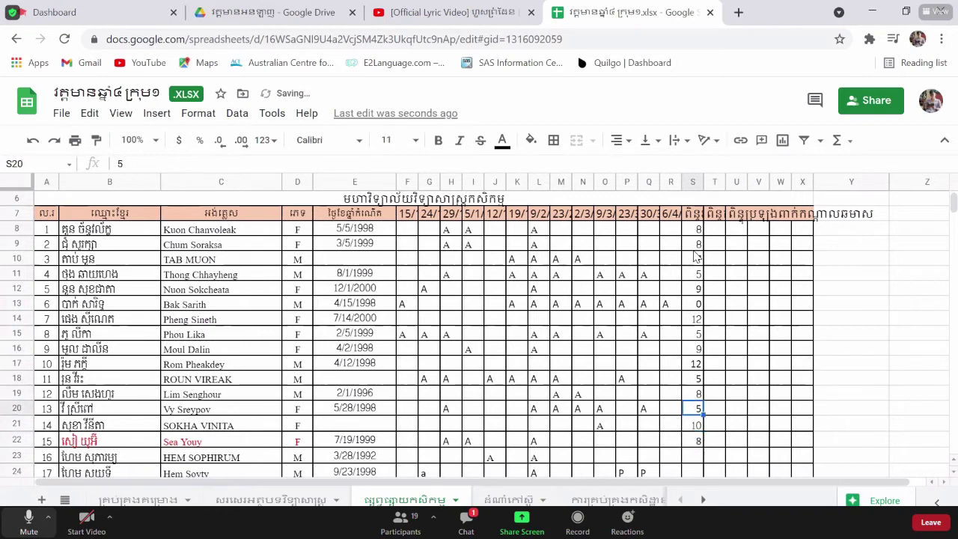
type("9")
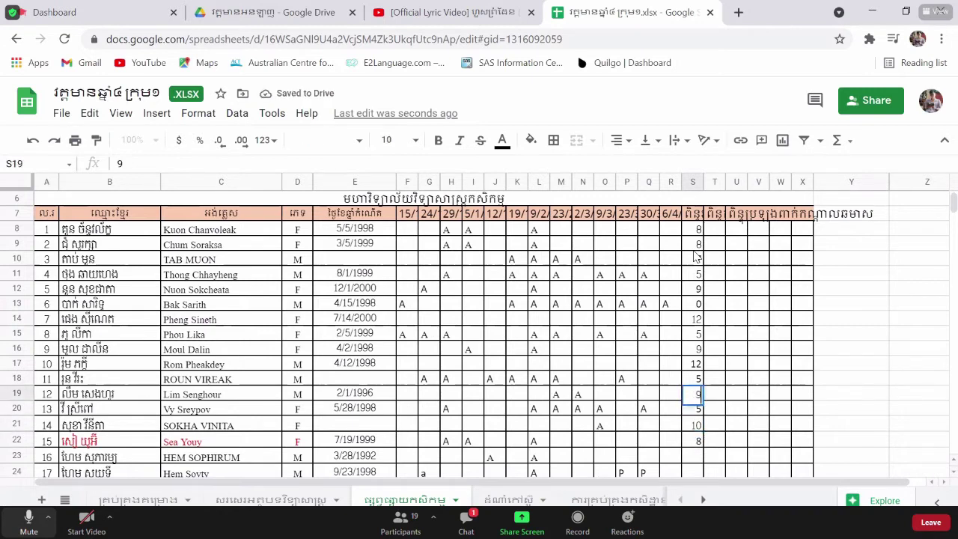
key("Down")
- Enter the scores 9 in S23, 8 in S24 and 8 in S25
key("Down")
key("Down")
key("Down")
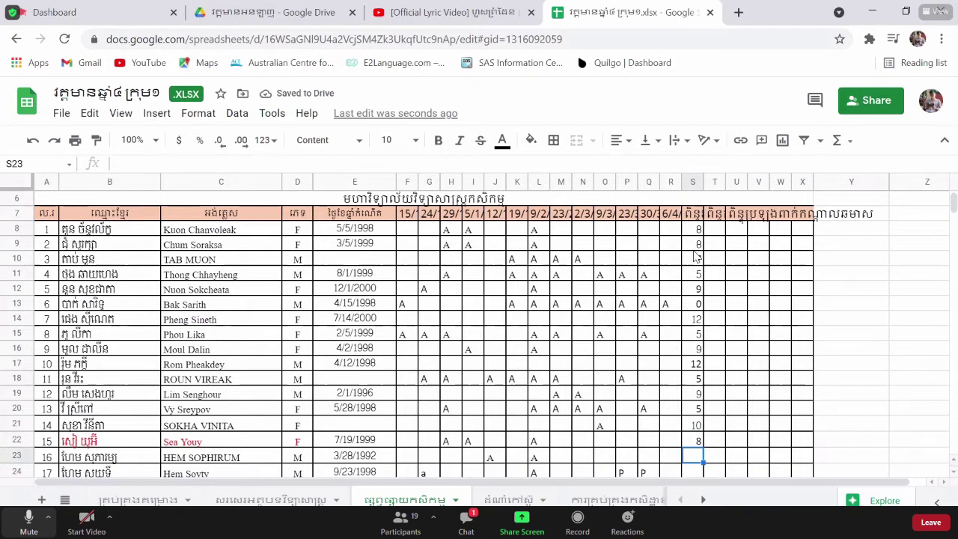
type("9")
key("Return")
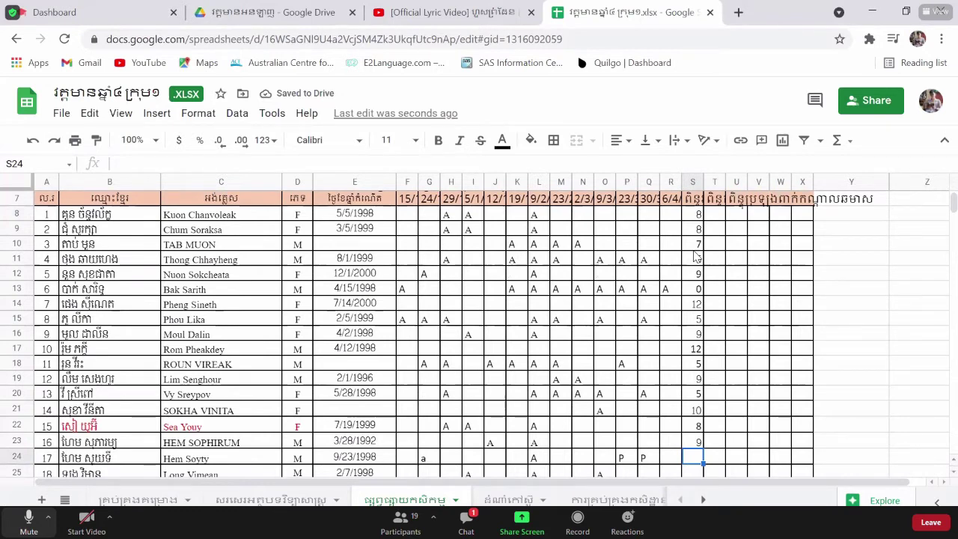
type("8")
key("Return")
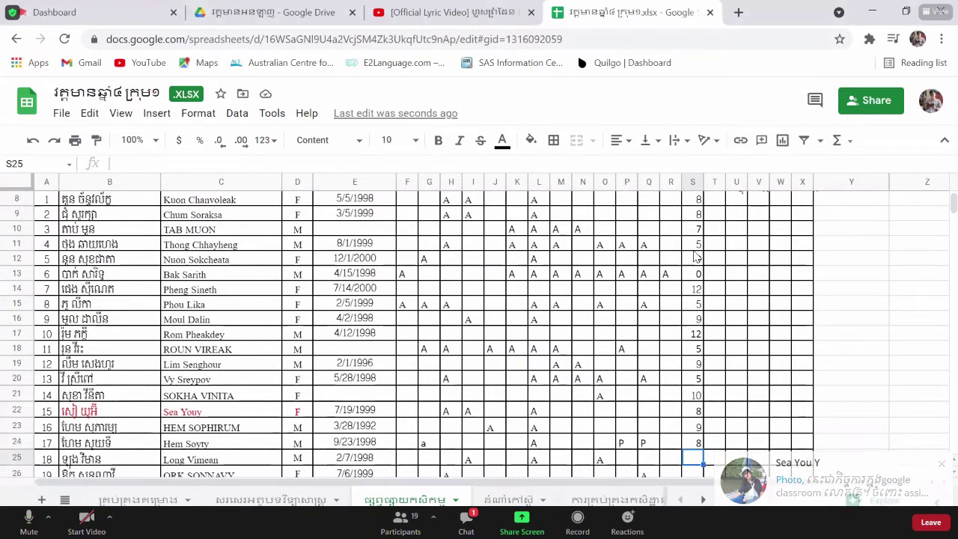
type("8")
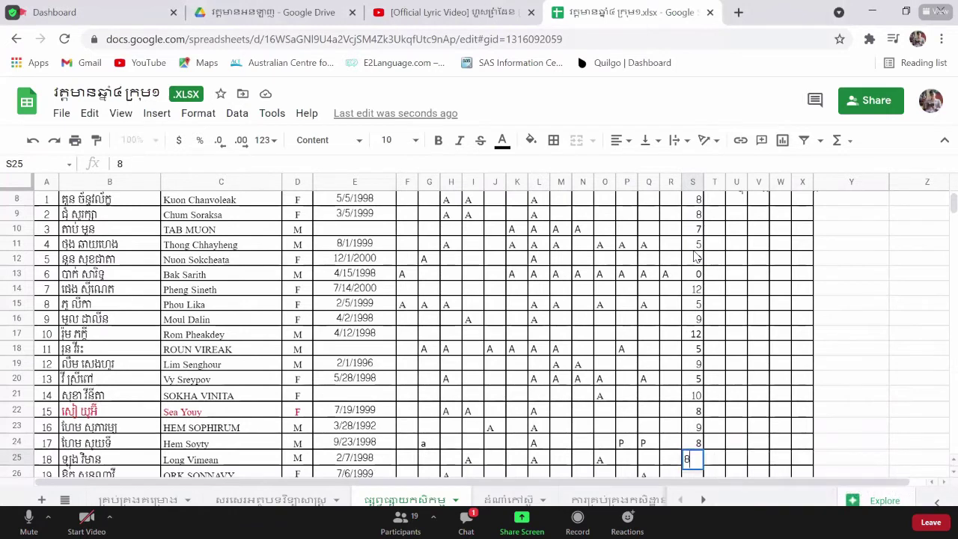
key("Return")
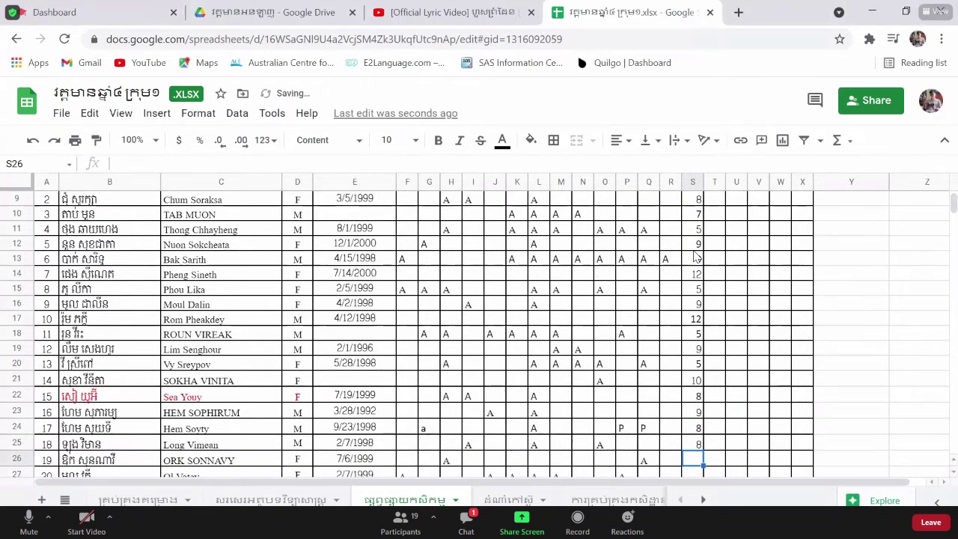
- Enter the scores 9 in S26, 5 in S27 and 6 in S28
type("9")
key("Return")
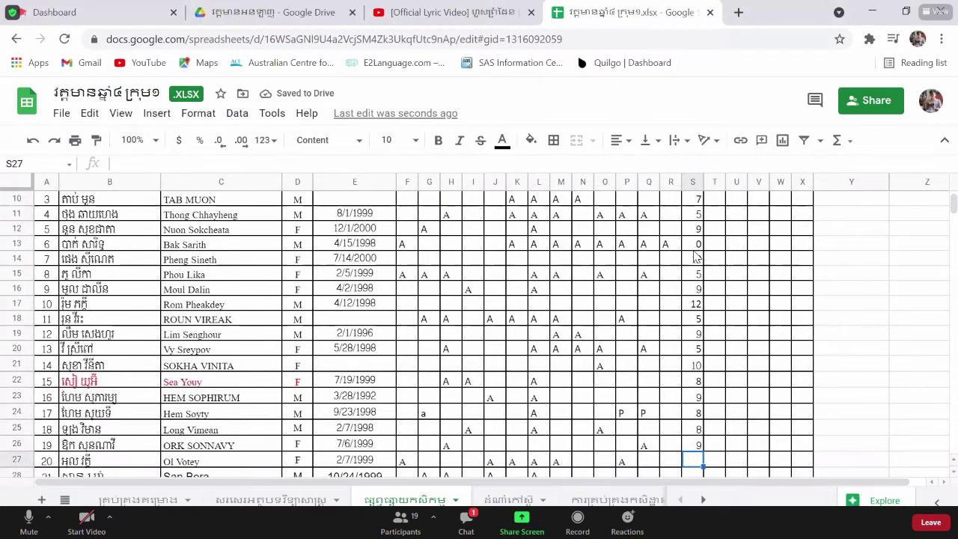
type("5")
key("Return")
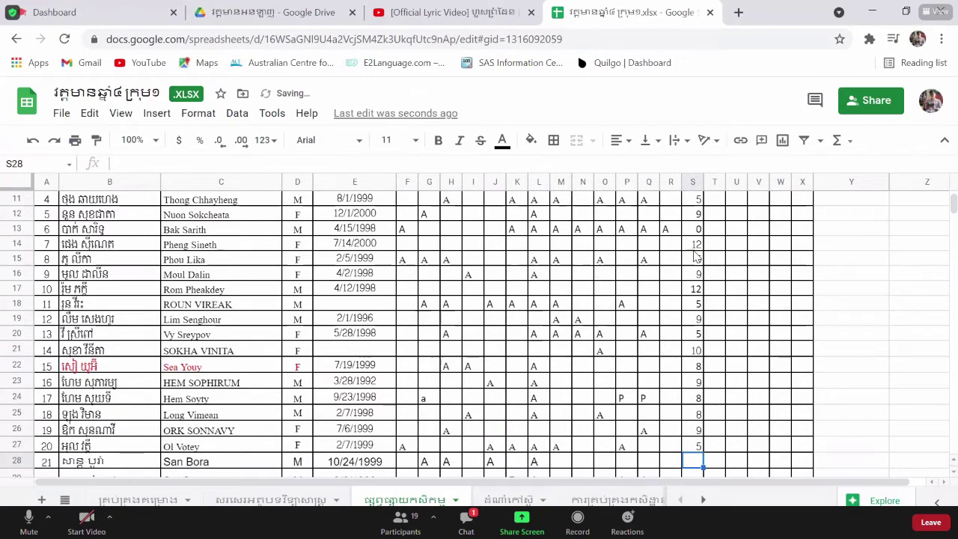
type("6")
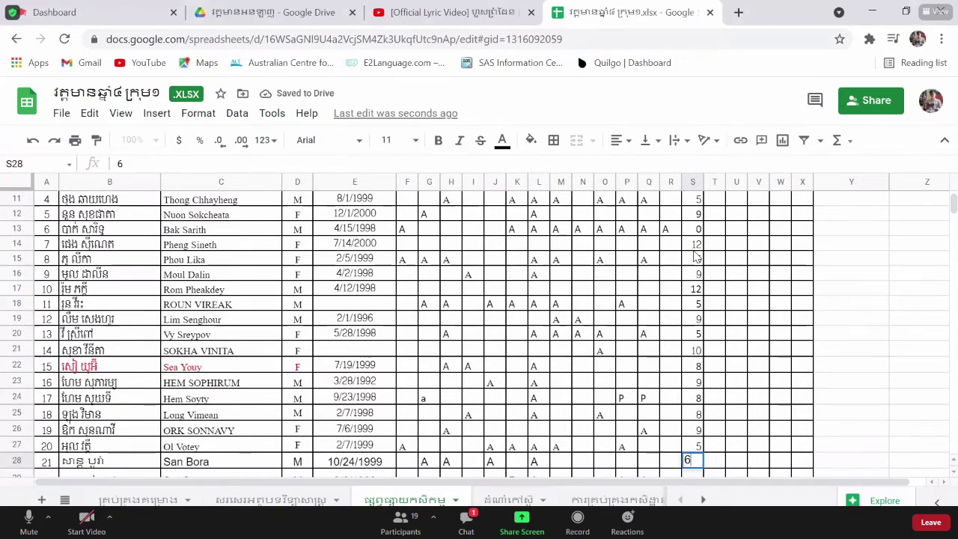
key("Return")
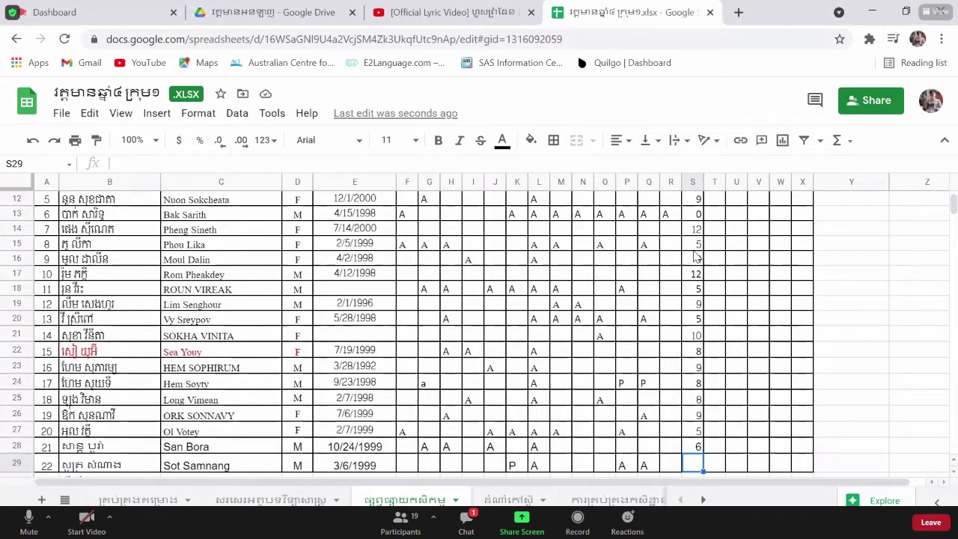
- Enter the last two students' scores in column S: 6 in S29 and 5 in S30
type("6")
key("Return")
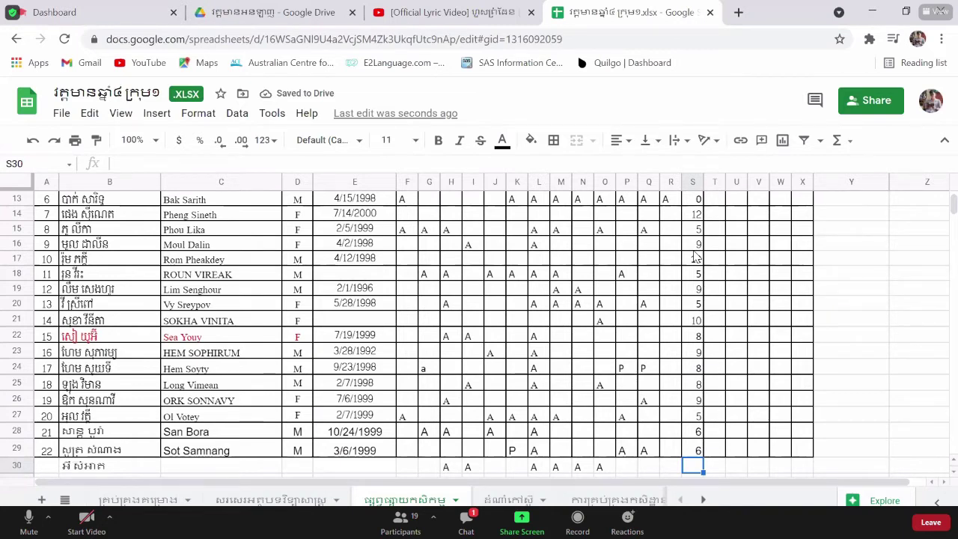
type("5")
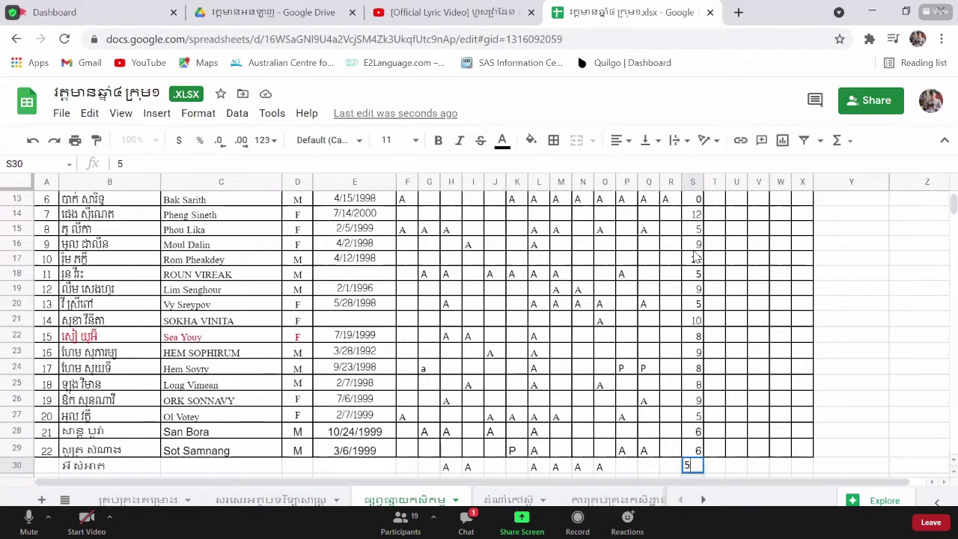
key("Return")
- Review the scores entered in column S, going back to the first student and down the list again
key("Up")
key("Up")
key("Up")
key("Up")
key("Up")
key("Up")
key("Up")
key("Up")
key("Up")
key("Up")
key("Up")
key("Up")
key("Up")
key("Up")
key("Up")
key("Up")
key("Up")
key("Up")
key("Up")
key("Up")
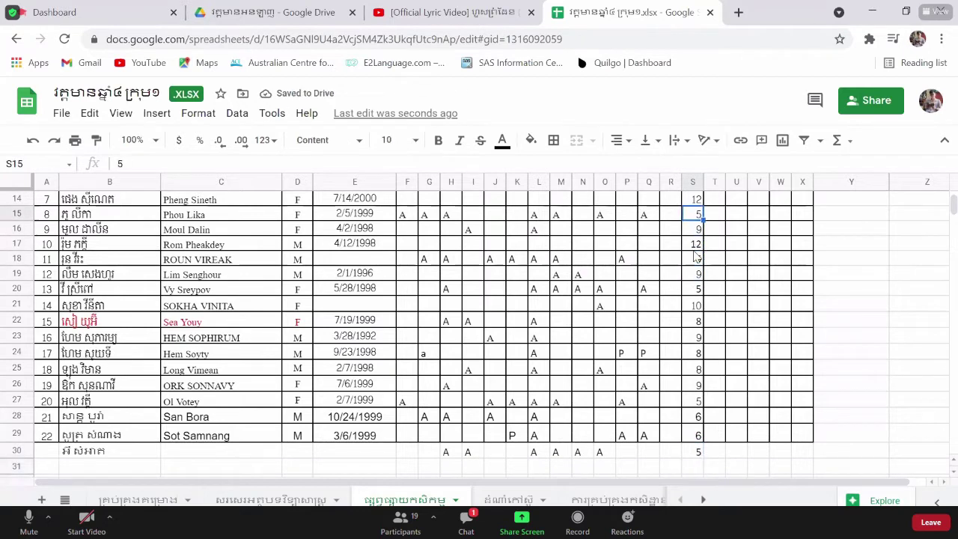
key("Up")
key("Up")
key("Up")
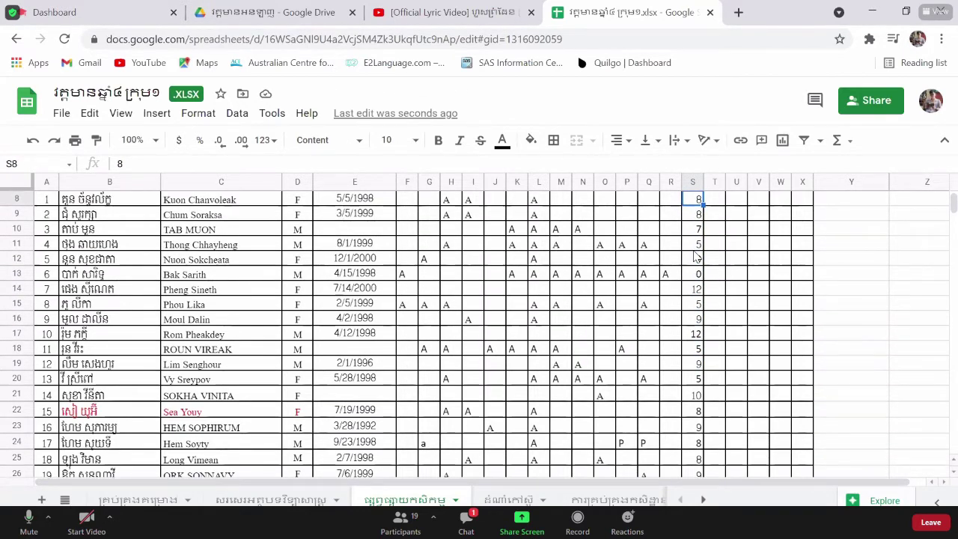
key("Down")
key("Down")
key("Down")
key("Down")
key("Down")
key("Down")
key("Down")
key("Down")
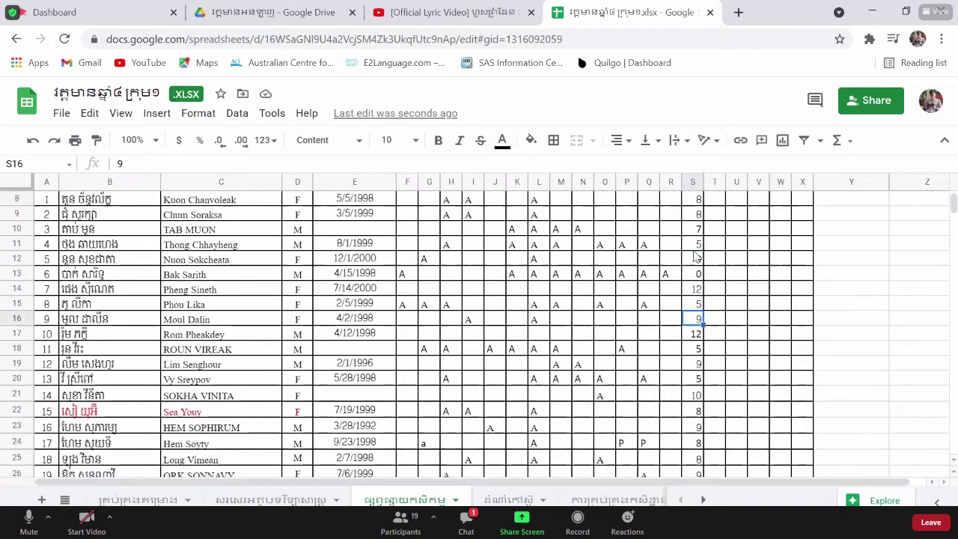
- Check the scores in column S from row 17 to row 19, and go back up to the first student in S8
key("Down")
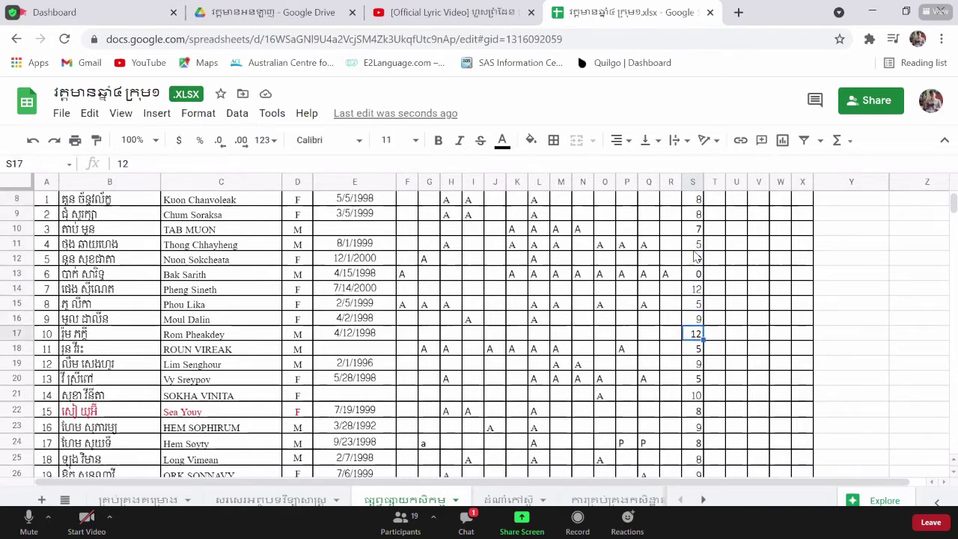
key("Down")
key("Down")
key("Down")
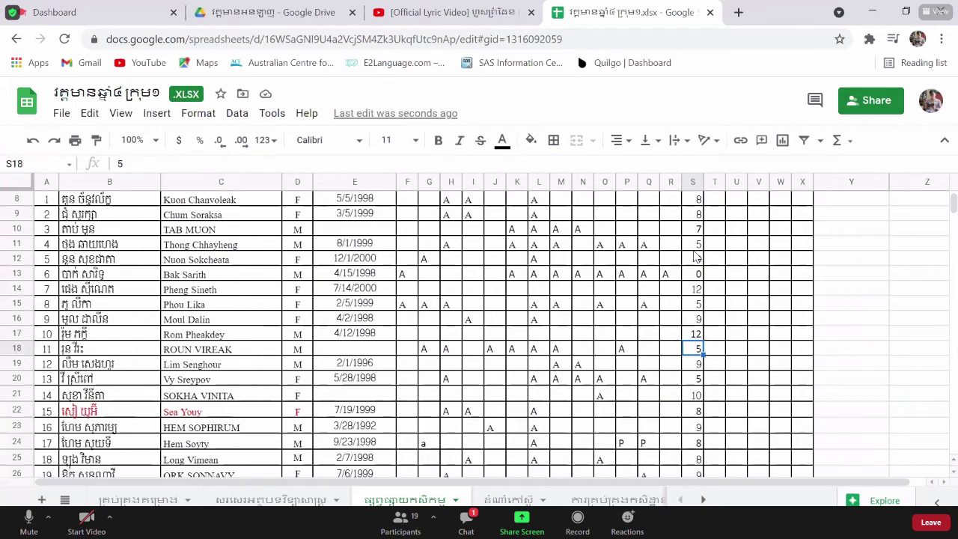
key("Down")
key("Up")
key("Up")
key("Up")
key("Up")
key("Up")
key("Up")
key("Up")
key("Up")
key("Up")
key("Up")
key("Up")
key("Up")
key("Up")
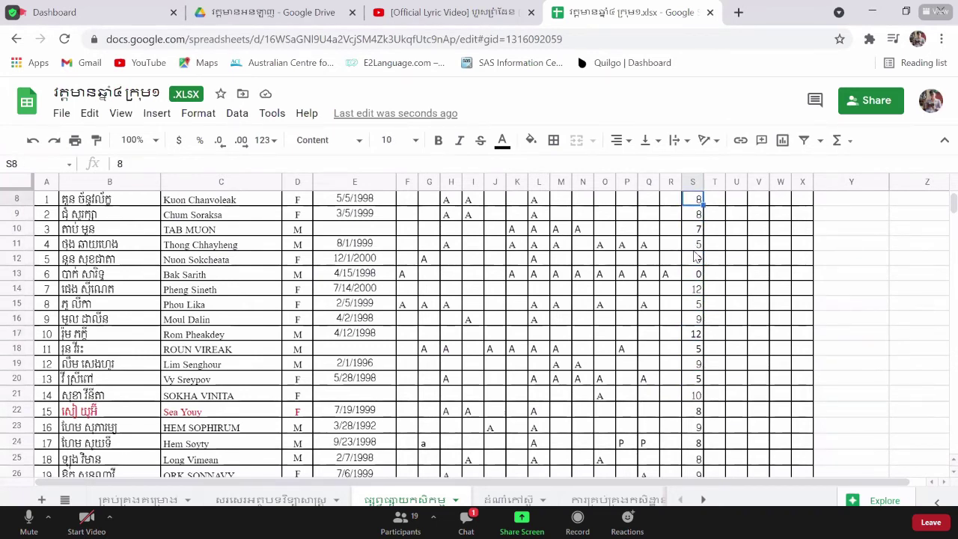
- Go through the scores in column S from the first student in S8 down to S28
scroll(694, 253, "up", 1)
key("Down")
key("Down")
key("Down")
key("Down")
key("Down")
key("Down")
key("Down")
key("Down")
key("Down")
key("Down")
key("Down")
key("Down")
key("Down")
key("Down")
key("Down")
key("Down")
key("Down")
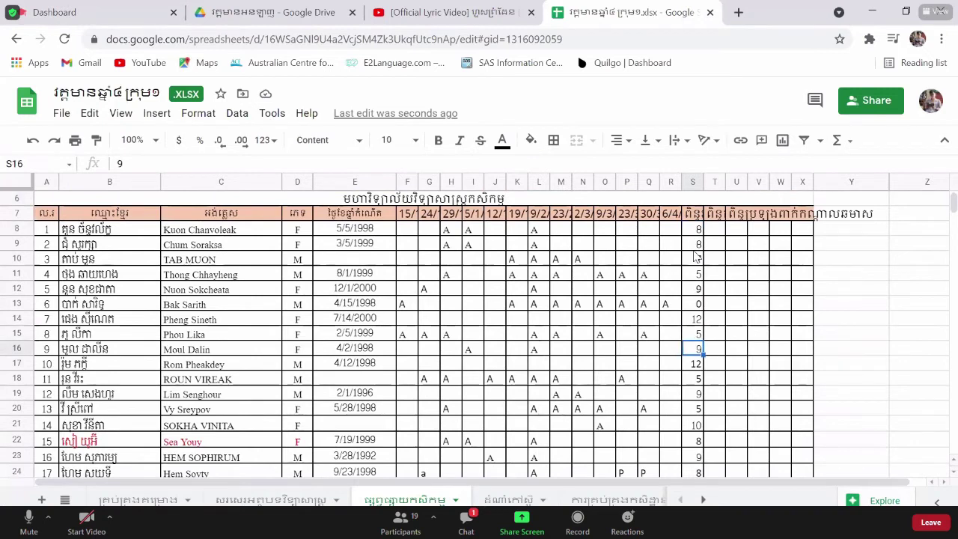
key("Down")
key("Down")
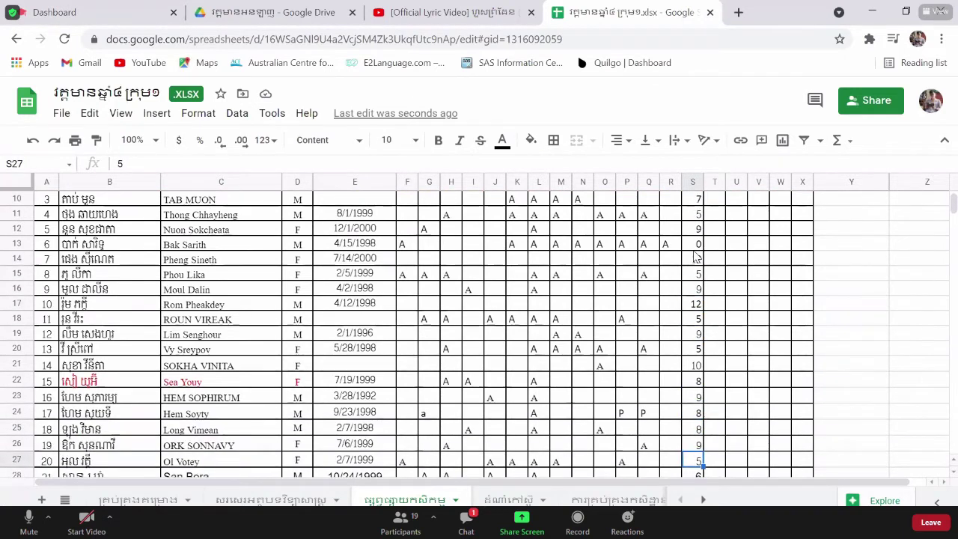
key("Down")
- Recheck the scores in column S upward from S28 to the first student in S8
key("Up")
key("Up")
key("Up")
key("Up")
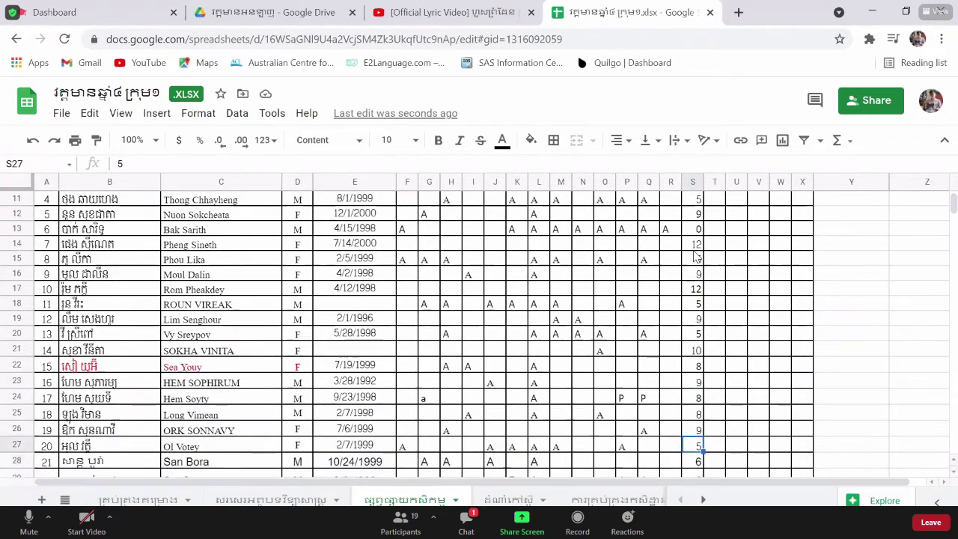
key("Up")
key("Up")
key("Up")
key("Up")
key("Up")
key("Up")
key("Up")
key("Up")
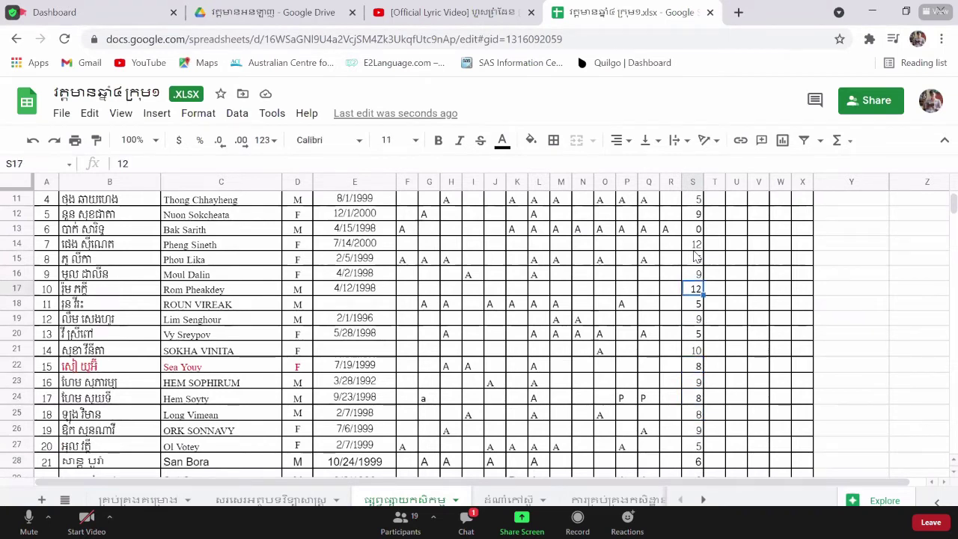
key("Up")
key("Up")
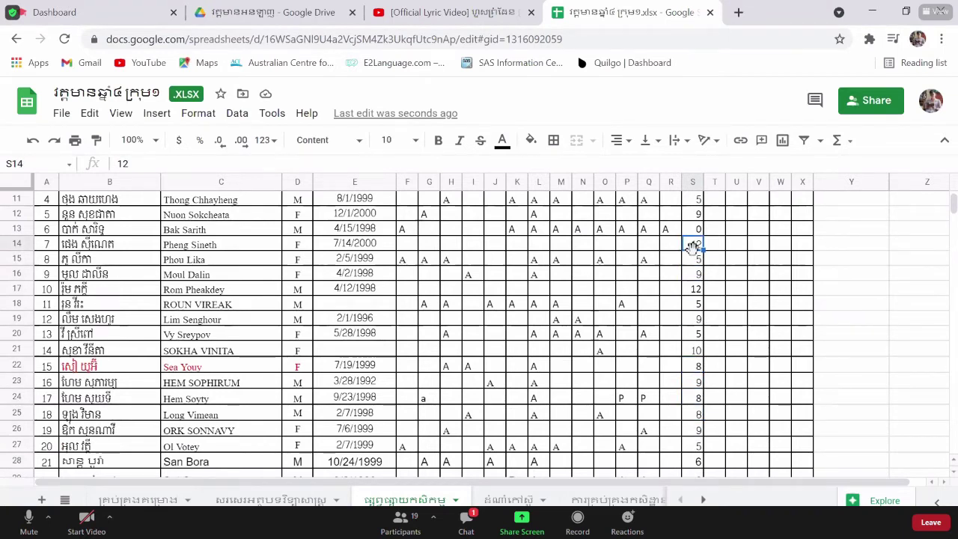
key("Up")
key("Up")
key("Up")
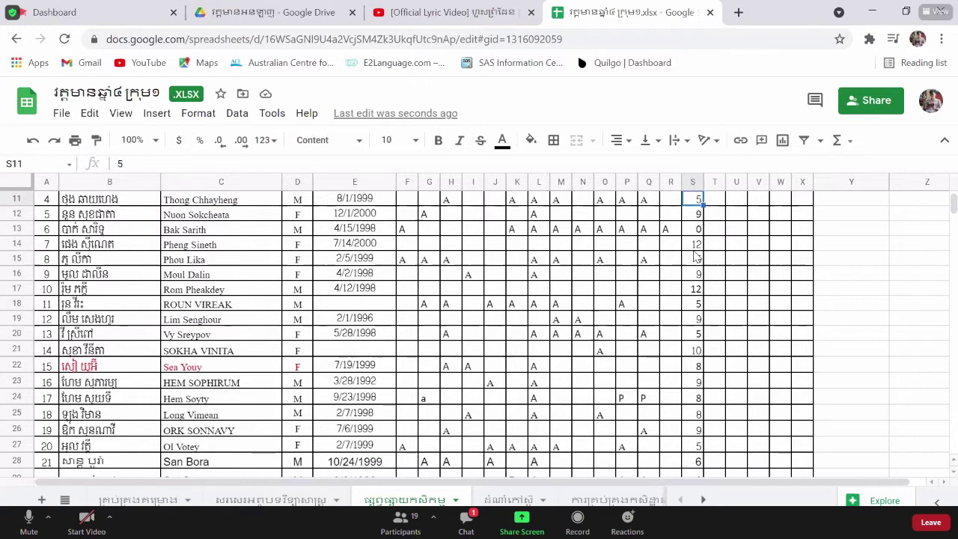
key("Up")
key("Up")
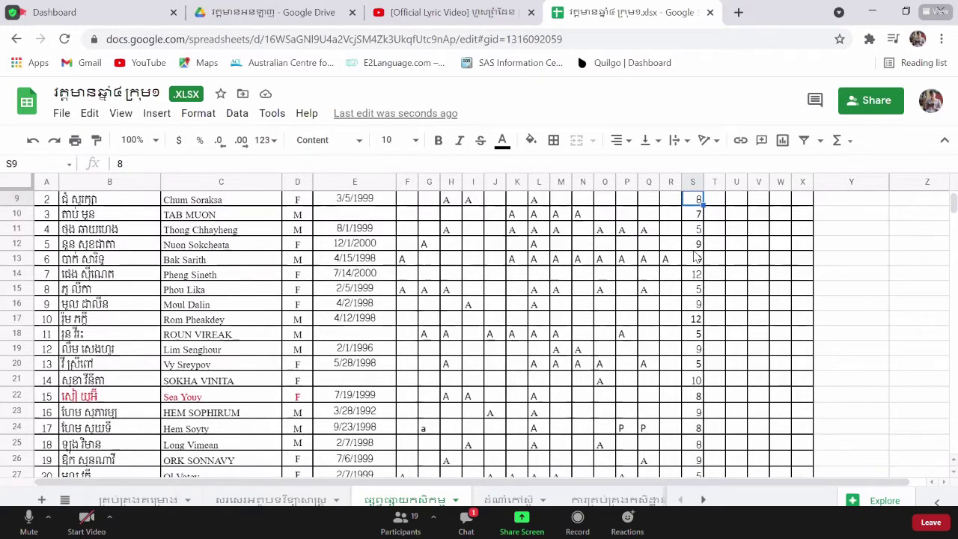
key("Up")
key("Up")
- Read down the column S scores once more from the first student to student 21 in S28
key("Down")
key("Down")
key("Down")
key("Down")
key("Down")
key("Down")
key("Down")
key("Down")
key("Down")
key("Down")
key("Down")
key("Down")
key("Down")
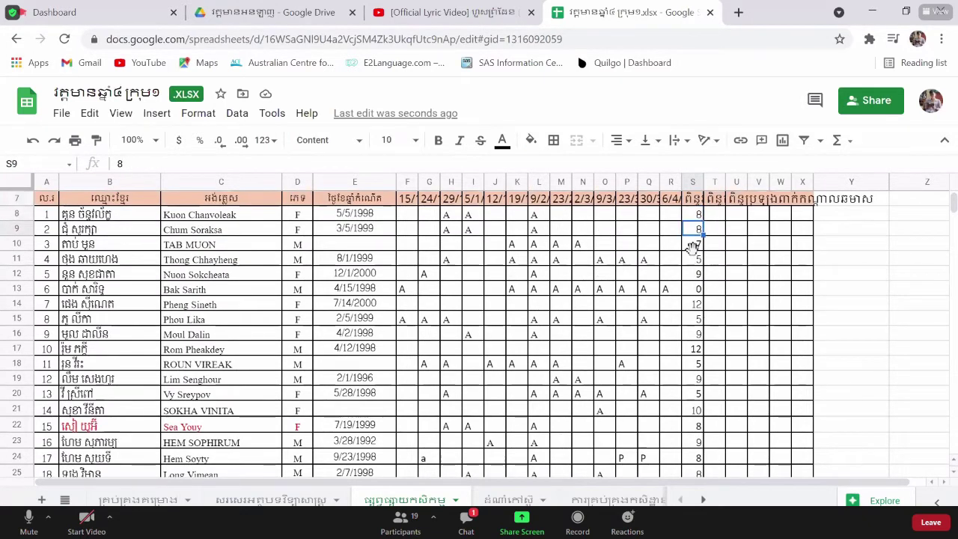
key("Down")
key("Down")
key("Down")
key("Down")
key("Down")
key("Down")
key("Down")
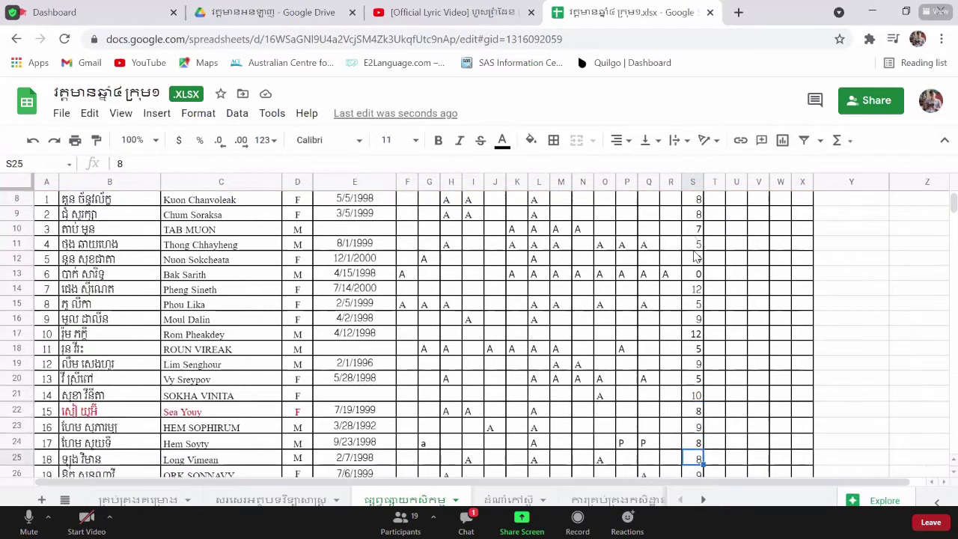
key("Down")
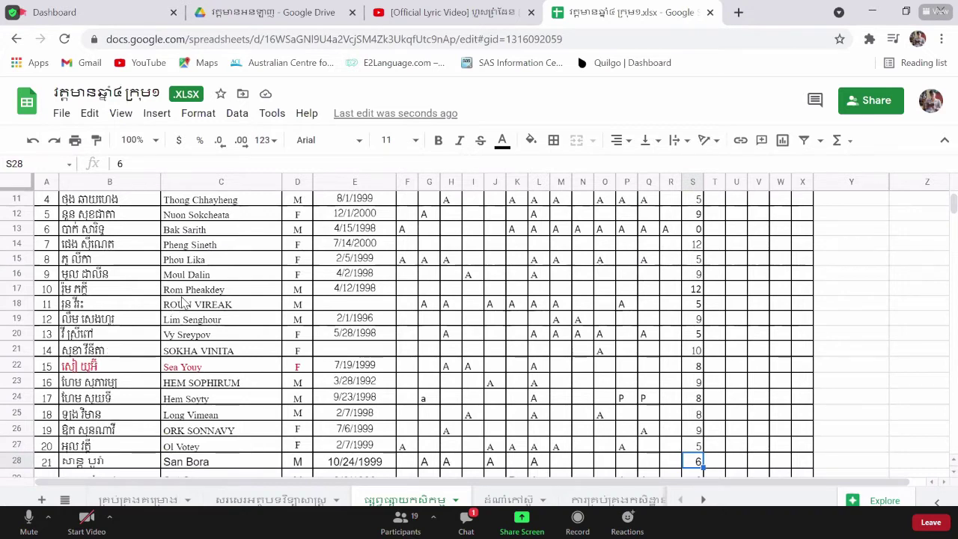
- Compare the students' attendance marks with their column S scores, and inspect the first student's cell T8 in the next column
scroll(183, 301, "up", 3)
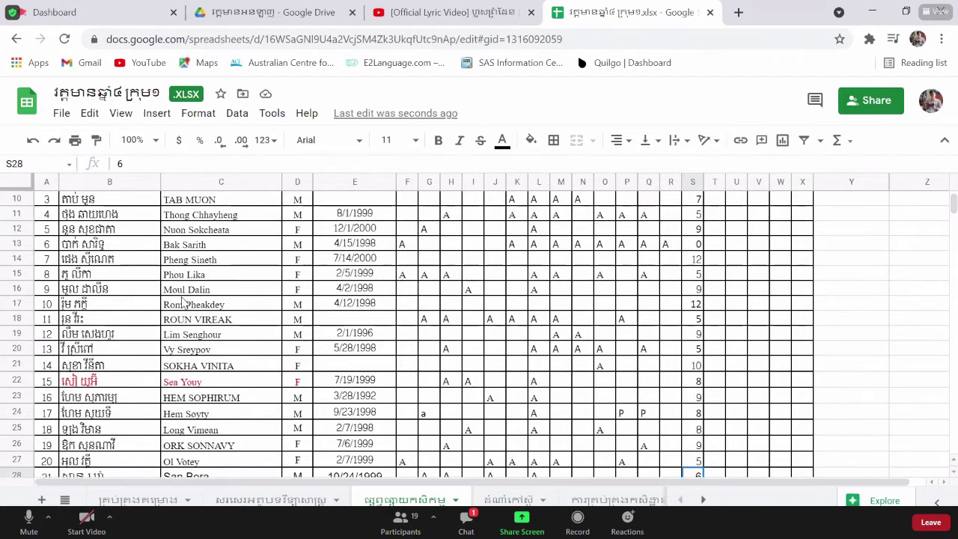
scroll(184, 301, "up", 1)
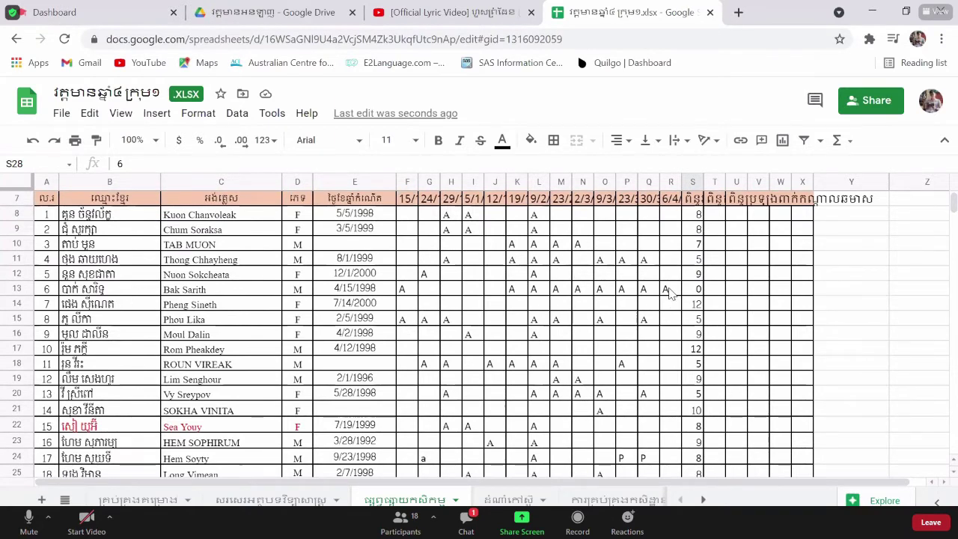
scroll(671, 293, "down", 3)
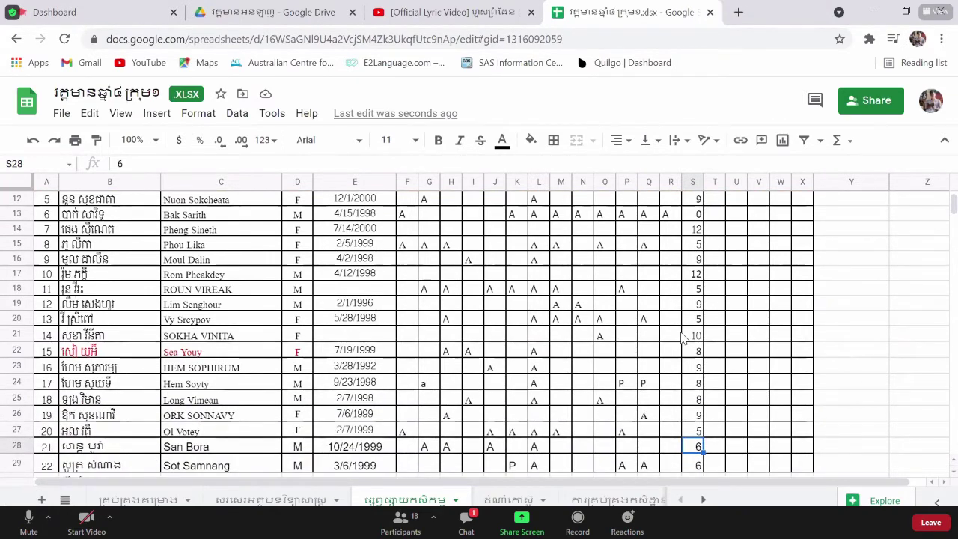
scroll(682, 339, "up", 3)
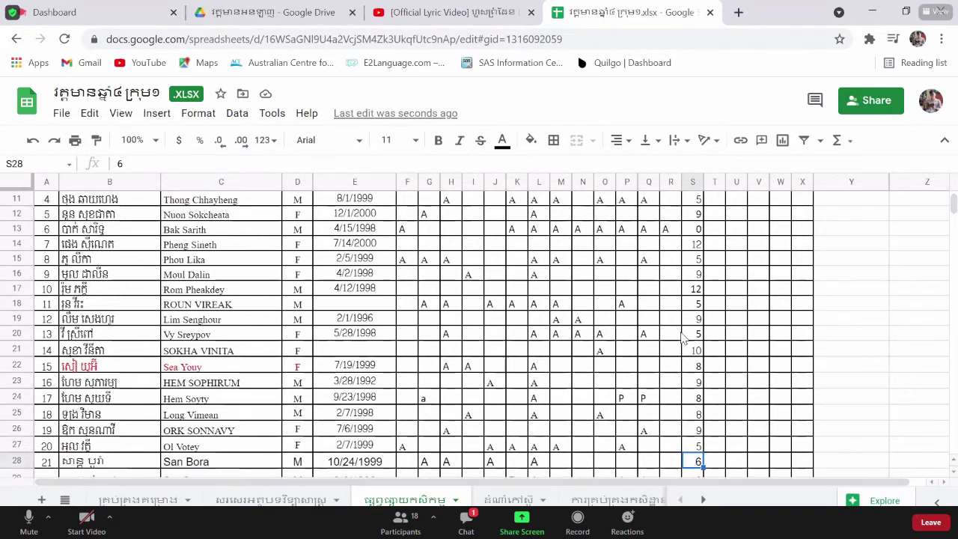
scroll(682, 339, "up", 1)
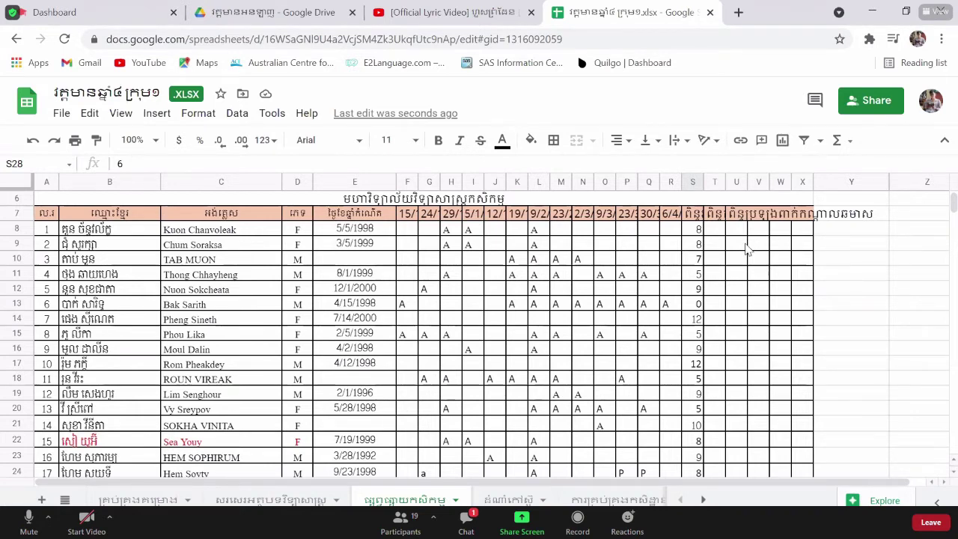
left_click(716, 231)
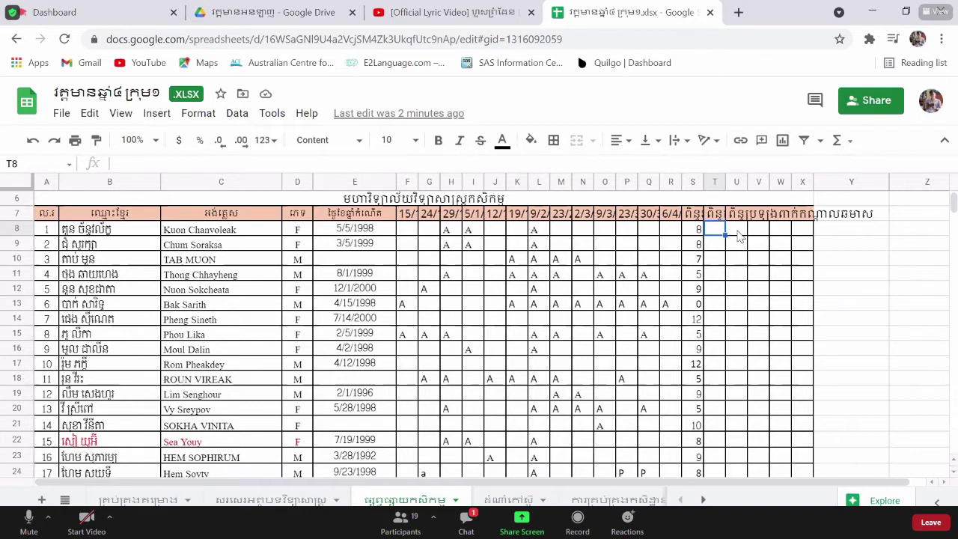
left_click_drag(737, 234, 724, 235)
left_click(724, 235)
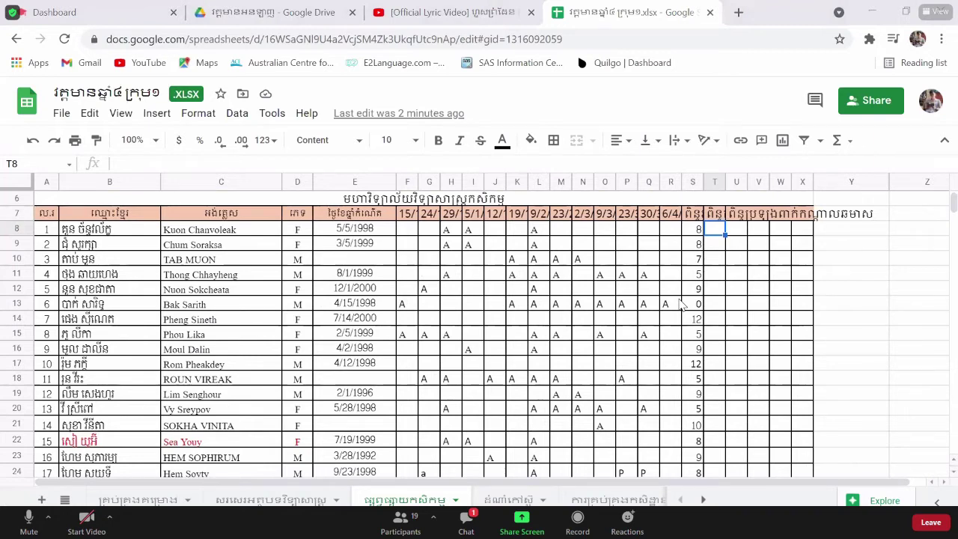
scroll(605, 357, "down", 3)
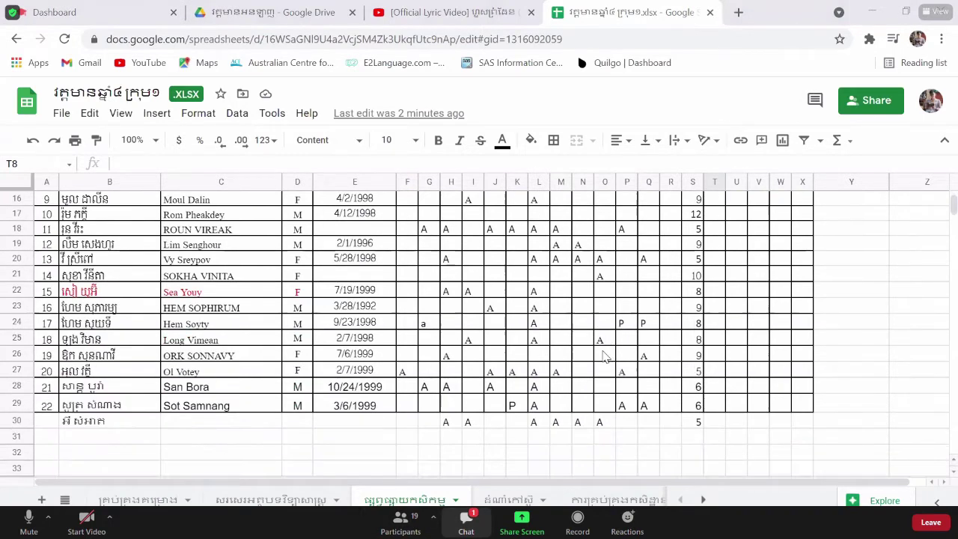
scroll(587, 383, "up", 2)
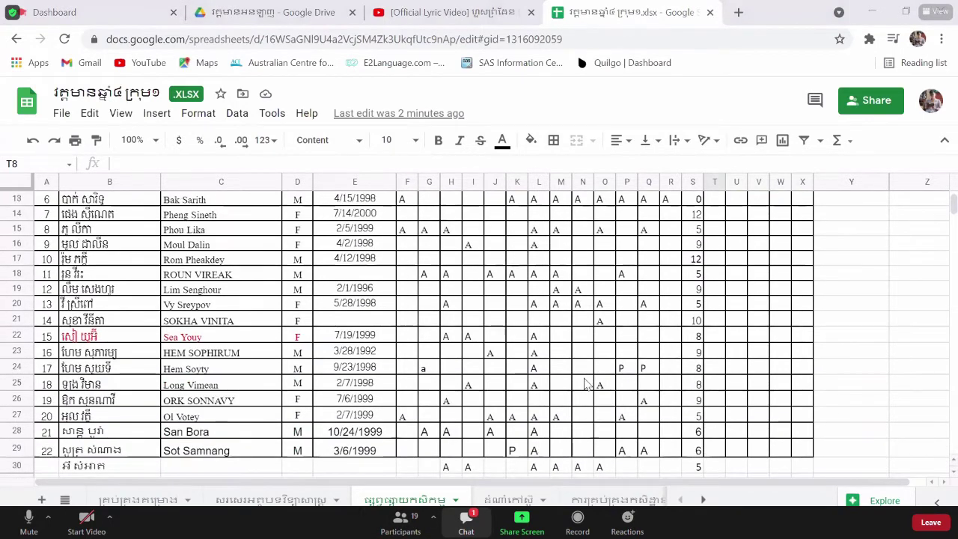
scroll(587, 383, "up", 3)
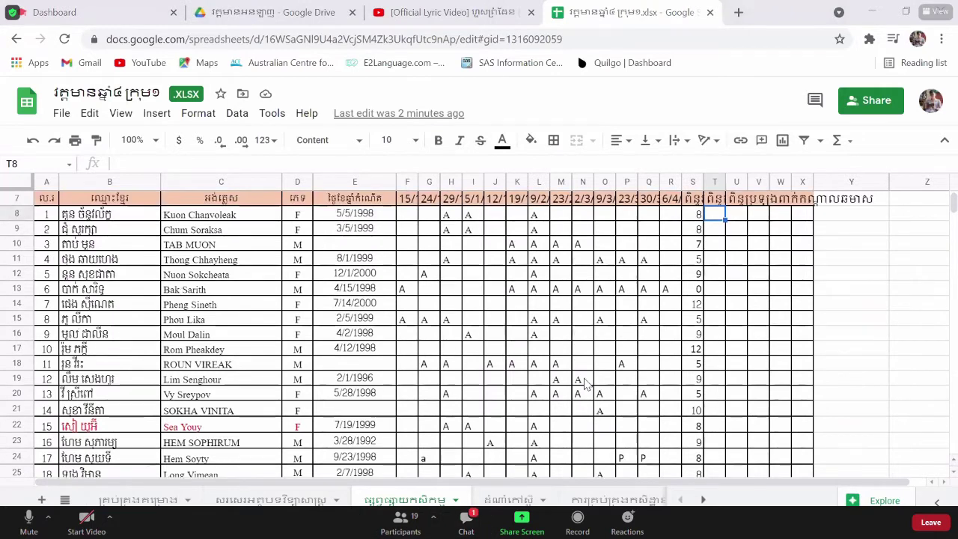
scroll(586, 383, "up", 1)
- Change the score of student 22 in S29 to 7.5
scroll(586, 383, "down", 6)
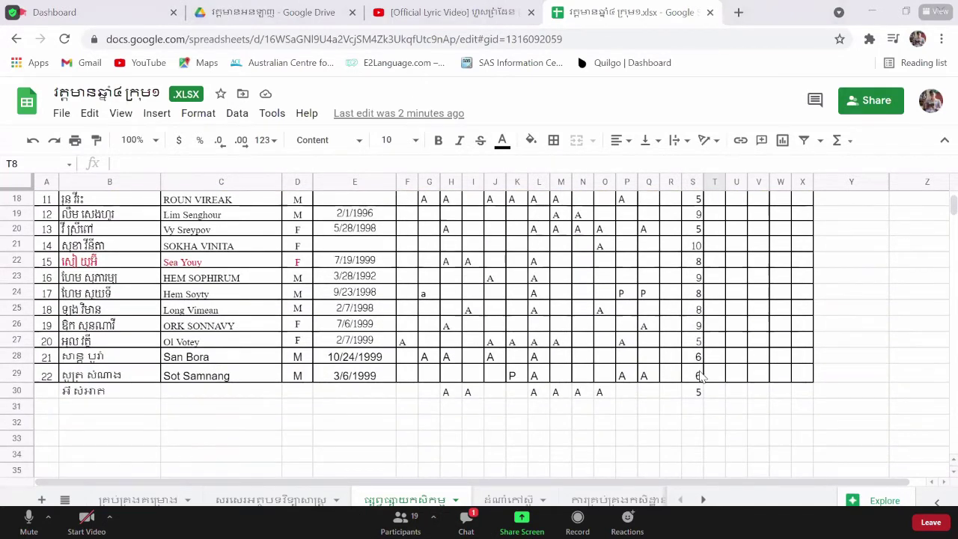
left_click(702, 375)
type("7.")
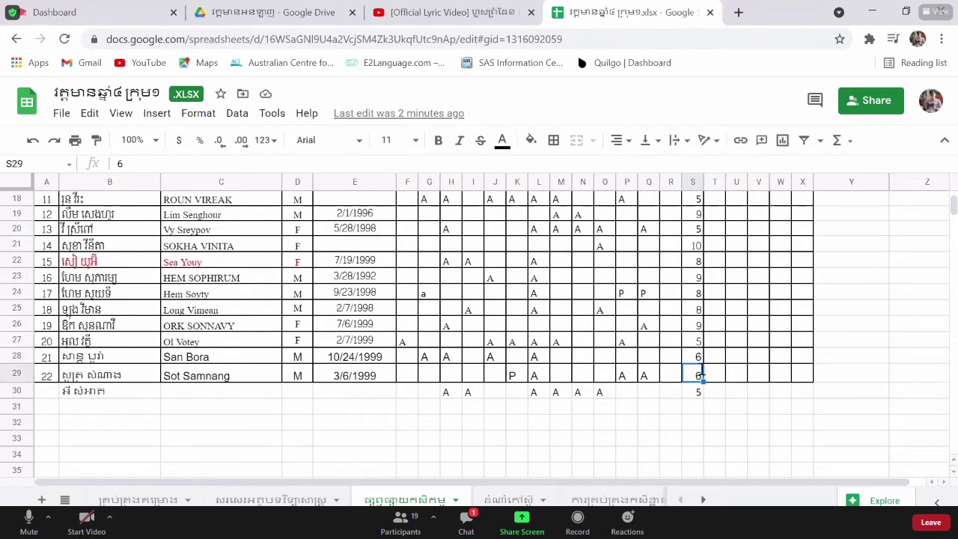
type("5")
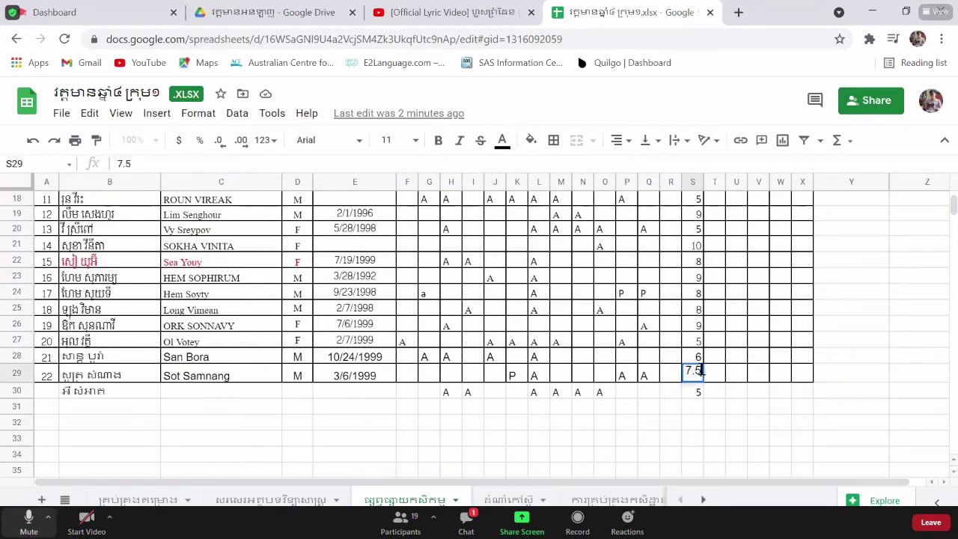
key("Return")
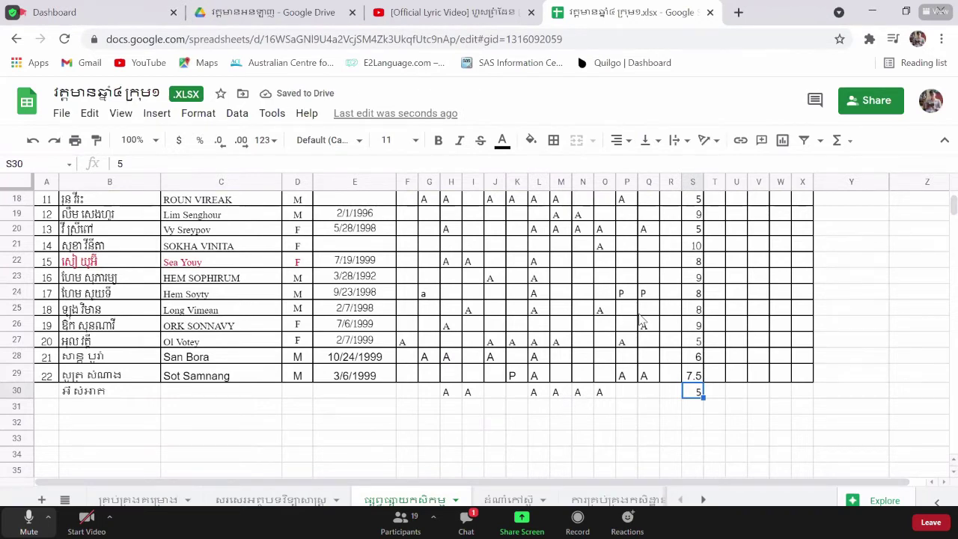
- Return to the beginning of the student list and mute the meeting microphone
scroll(641, 320, "up", 4)
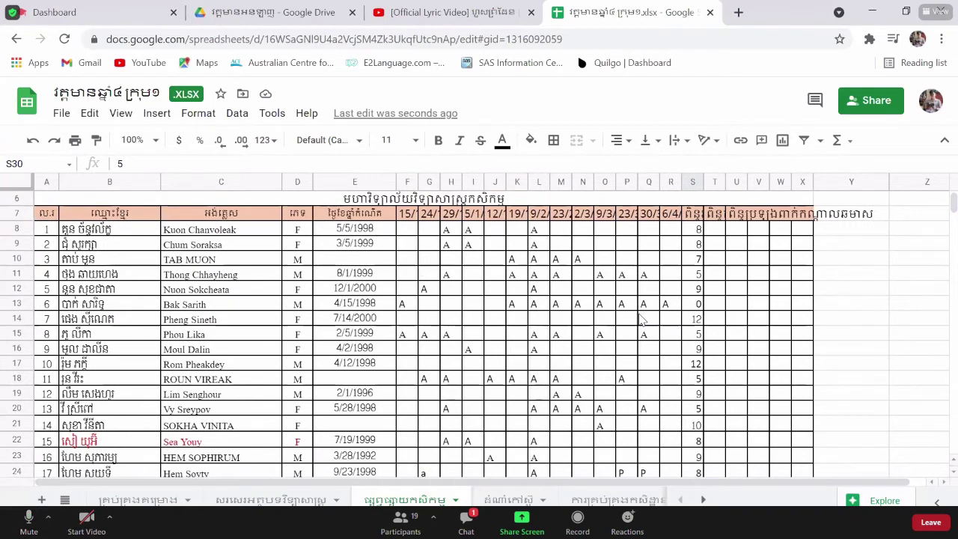
scroll(642, 319, "up", 1)
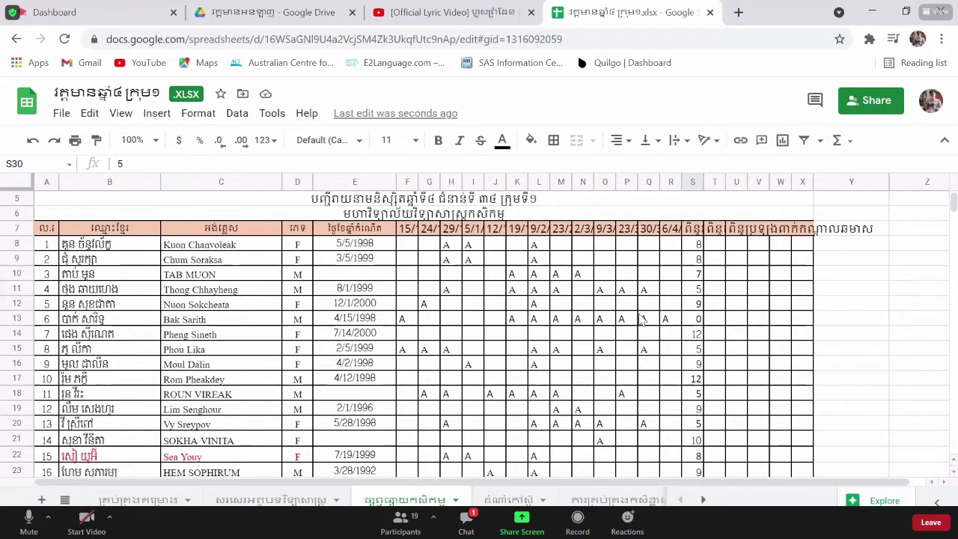
scroll(641, 320, "down", 1)
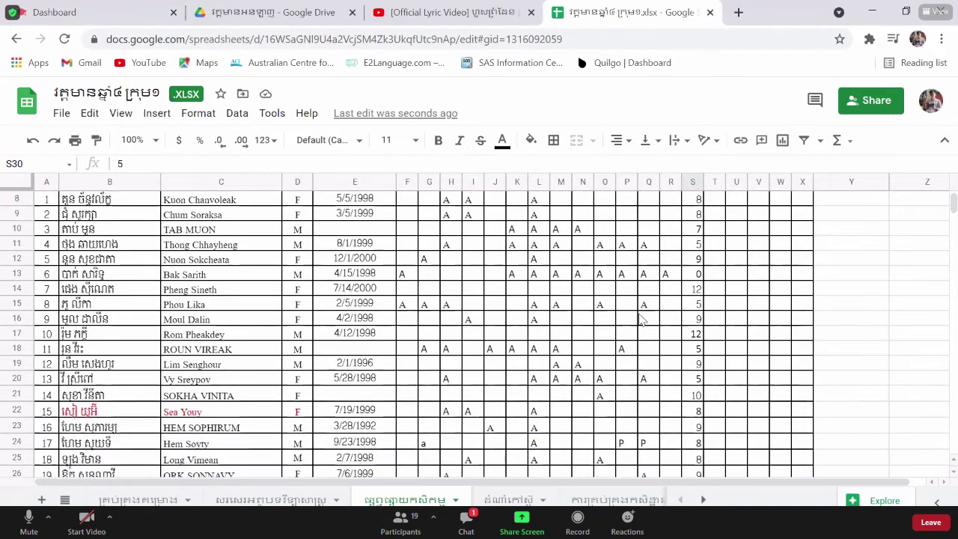
scroll(641, 319, "up", 1)
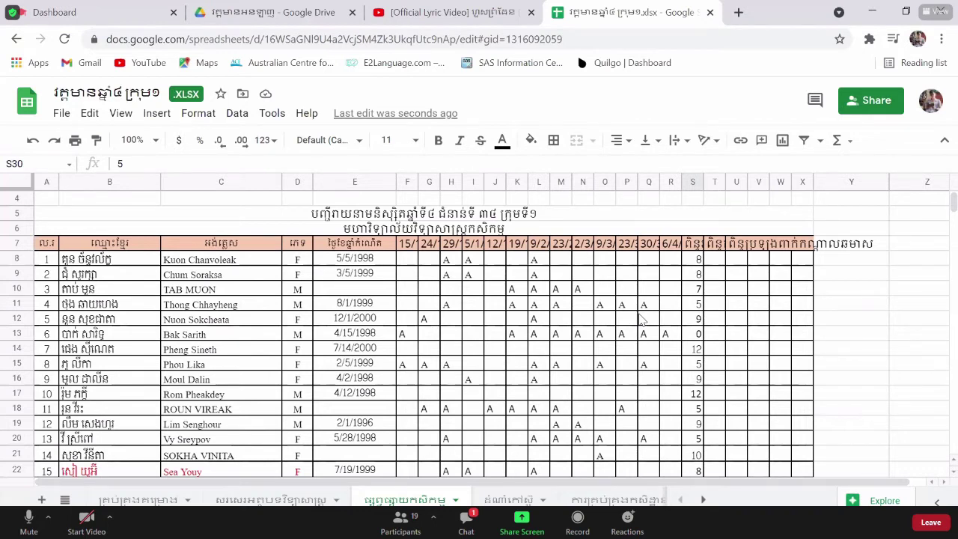
key("alt+a")
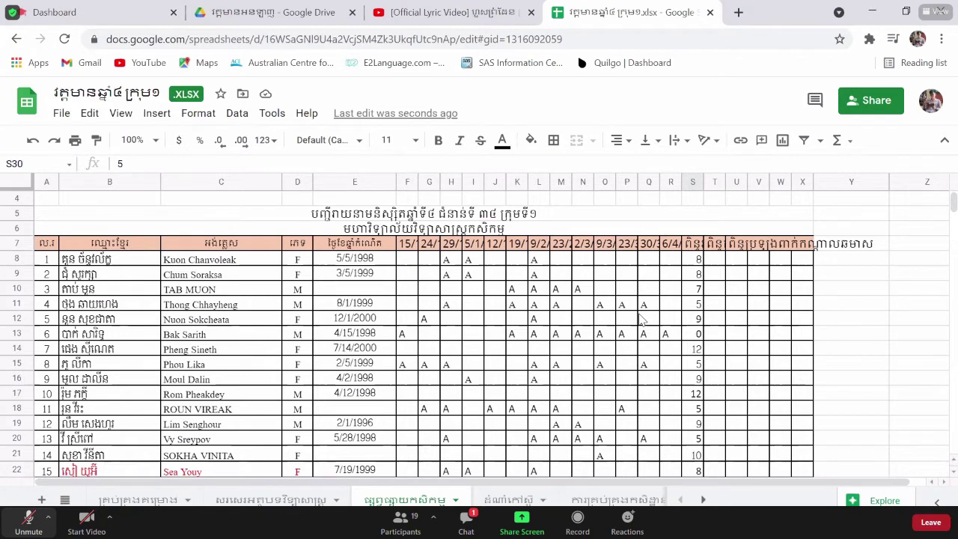
- Change the score of student 4 in S11 to 7
left_click(635, 319)
left_click(696, 305)
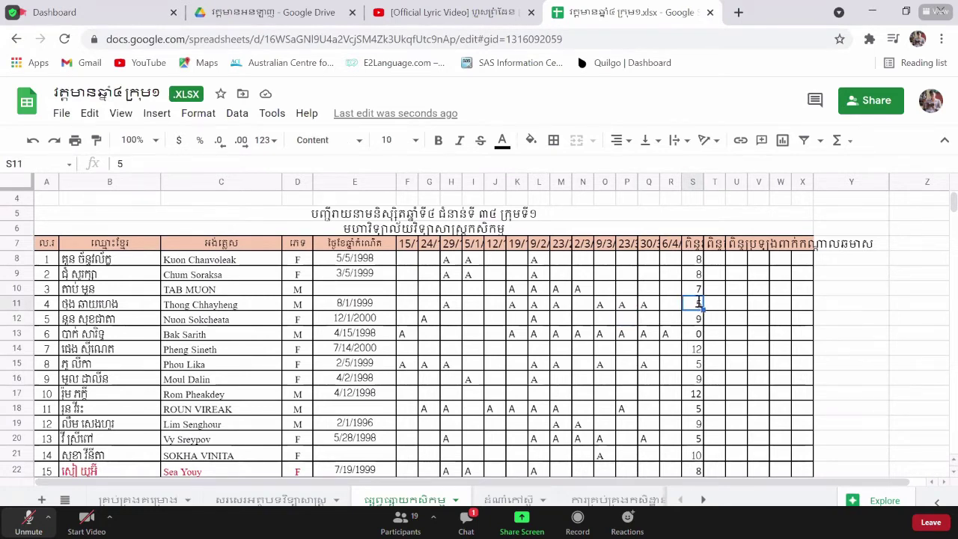
type("7")
left_click(737, 320)
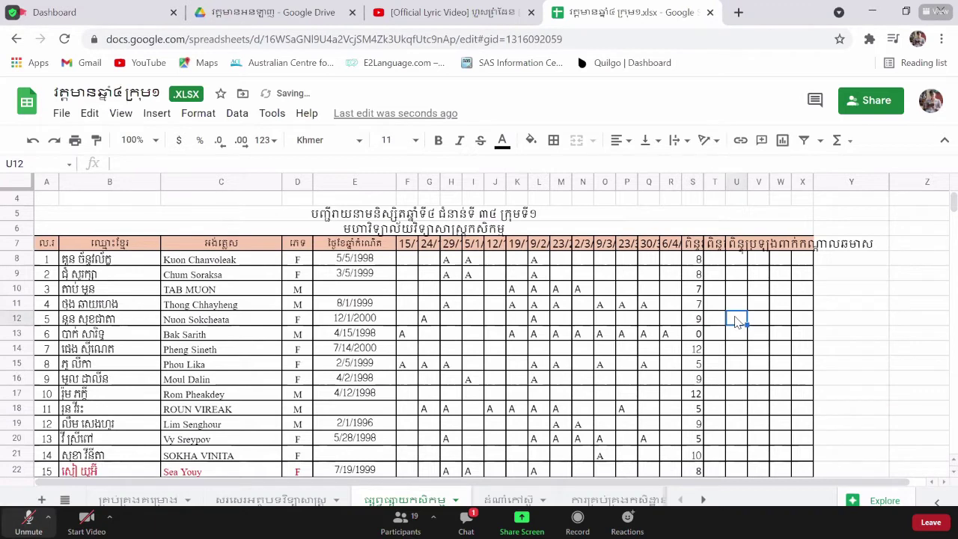
- Unmute the meeting microphone briefly and mute it again
key("alt+a")
key("alt+a")
scroll(735, 320, "down", 2)
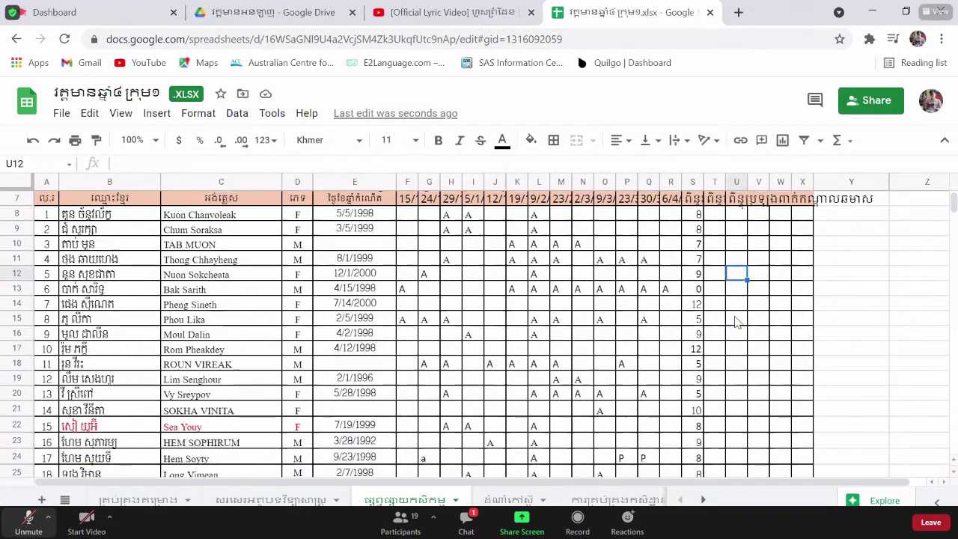
- Change the score of student 21 in S28 to 7 and unmute the meeting microphone
scroll(735, 320, "down", 2)
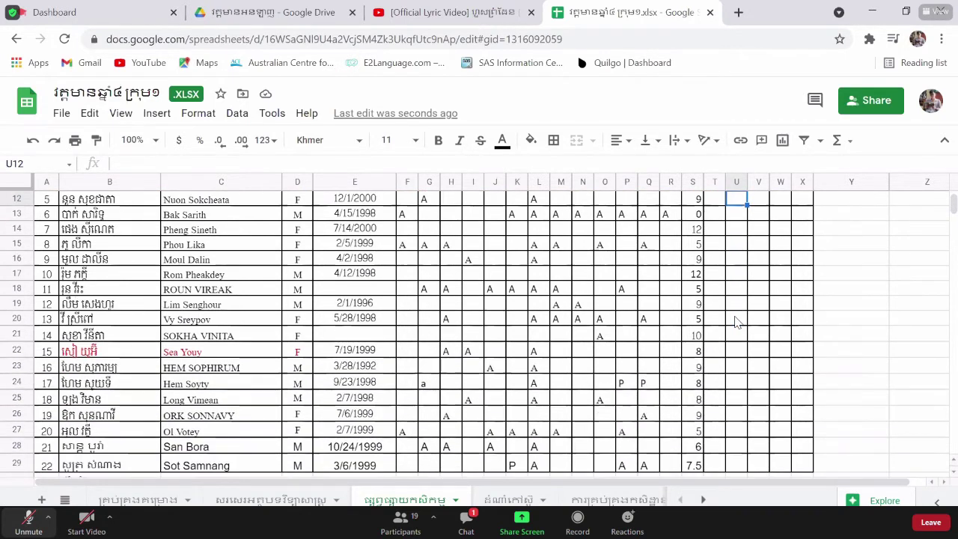
scroll(736, 320, "down", 1)
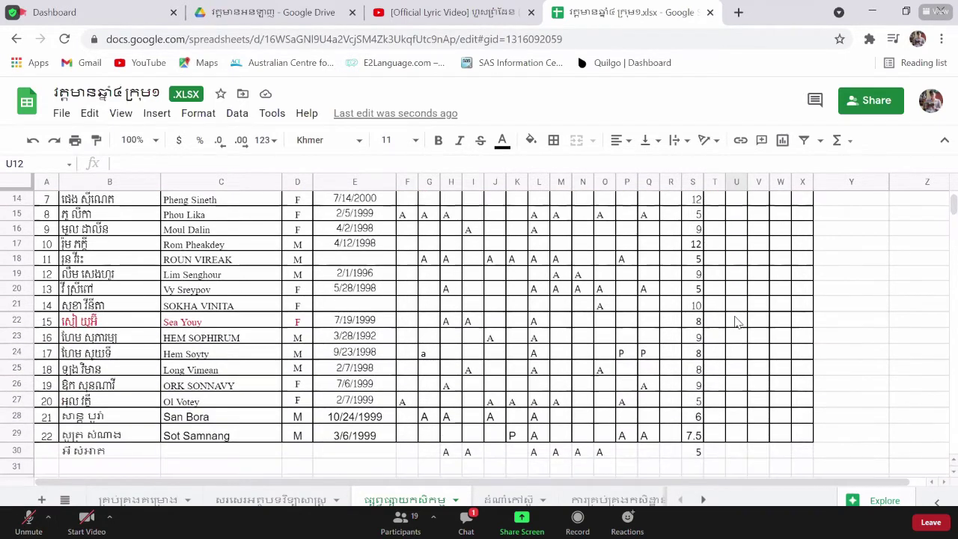
left_click(699, 419)
type("7")
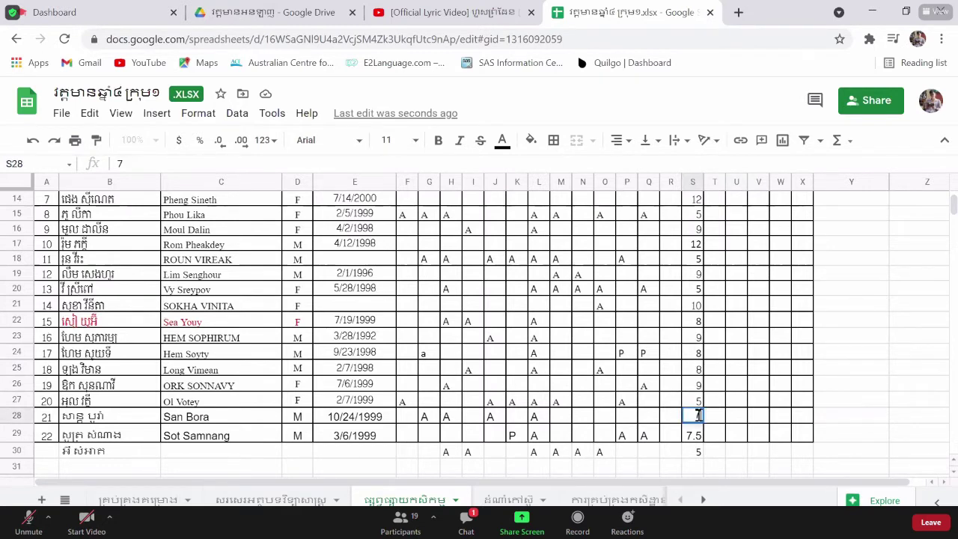
left_click(707, 419)
key("alt+a")
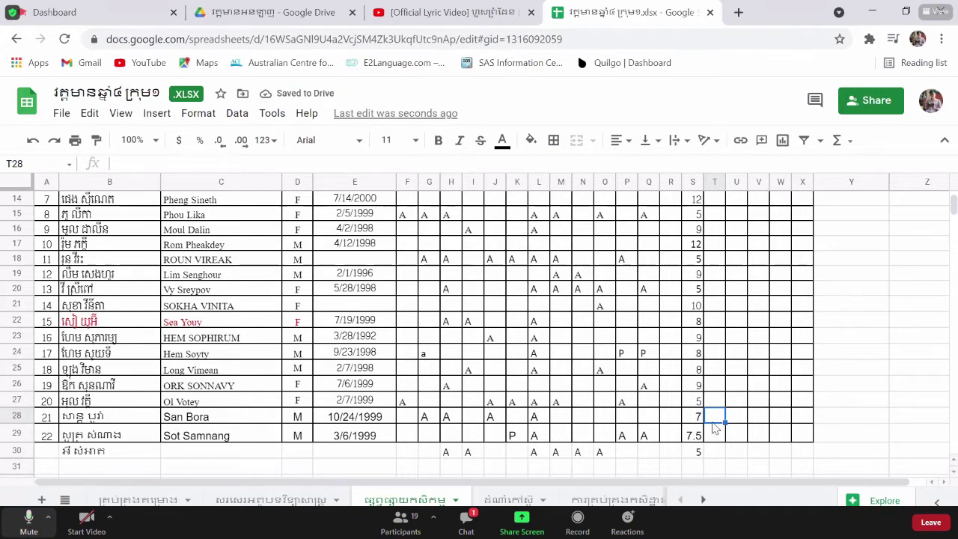
- Fill cell S28, the score of student 21, with red
left_click(700, 420)
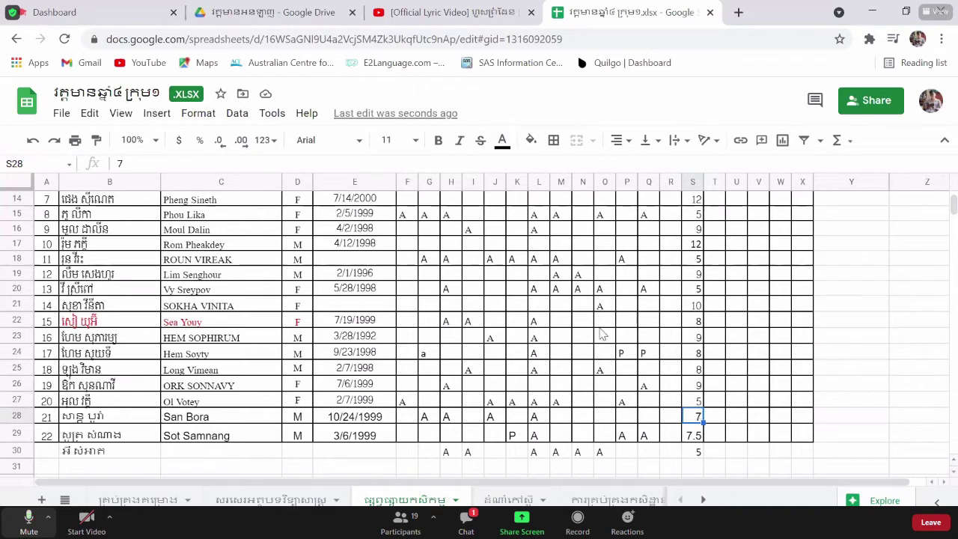
left_click(531, 141)
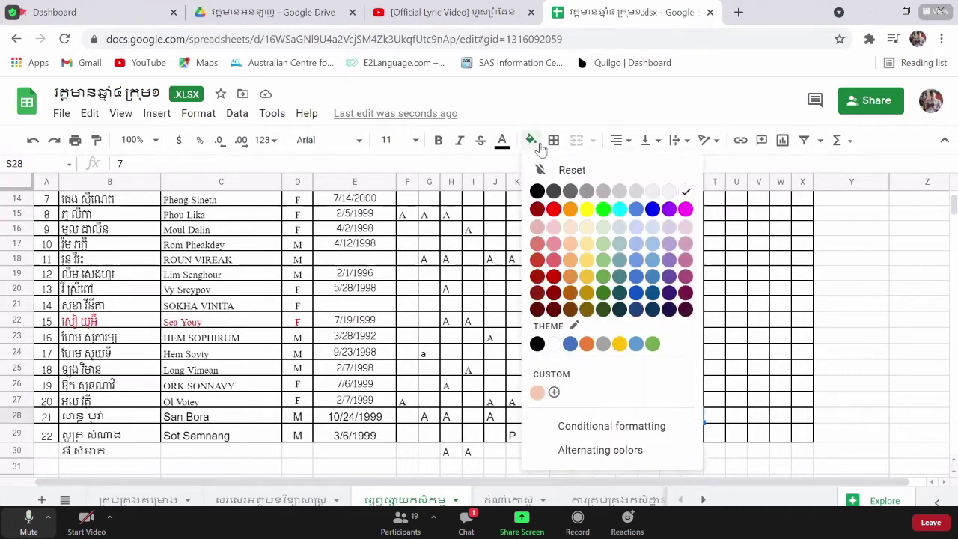
left_click(554, 213)
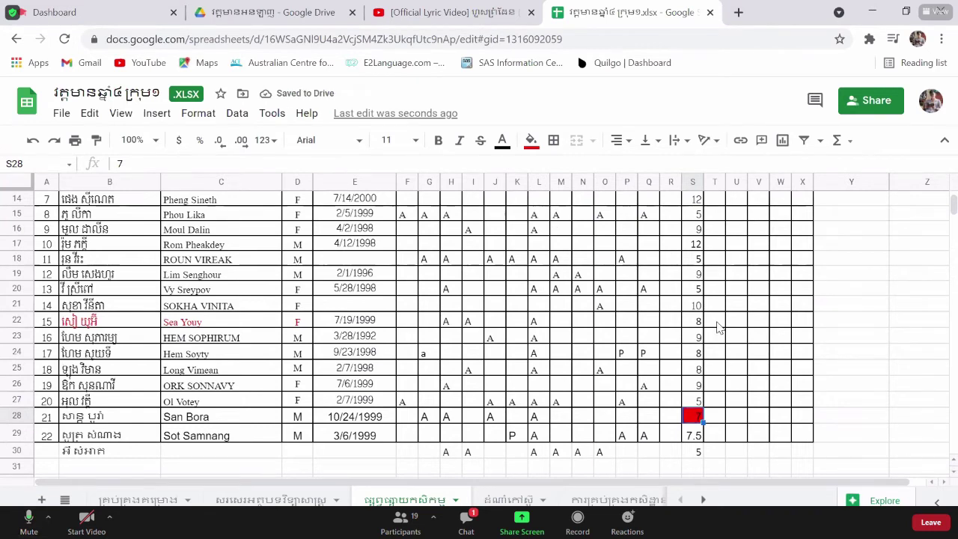
- Fill cell S11, the score of student 4, with orange
scroll(717, 327, "up", 3)
scroll(716, 327, "up", 3)
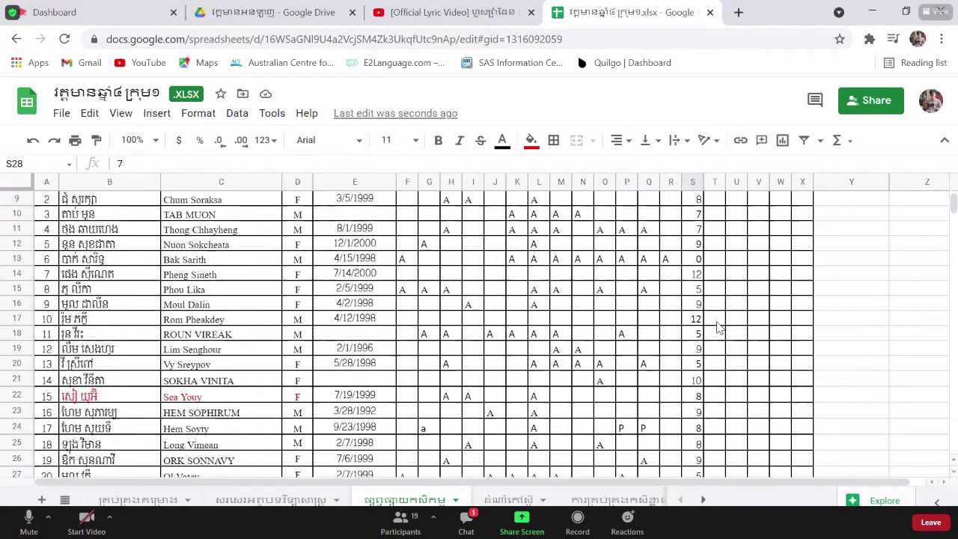
scroll(716, 327, "up", 1)
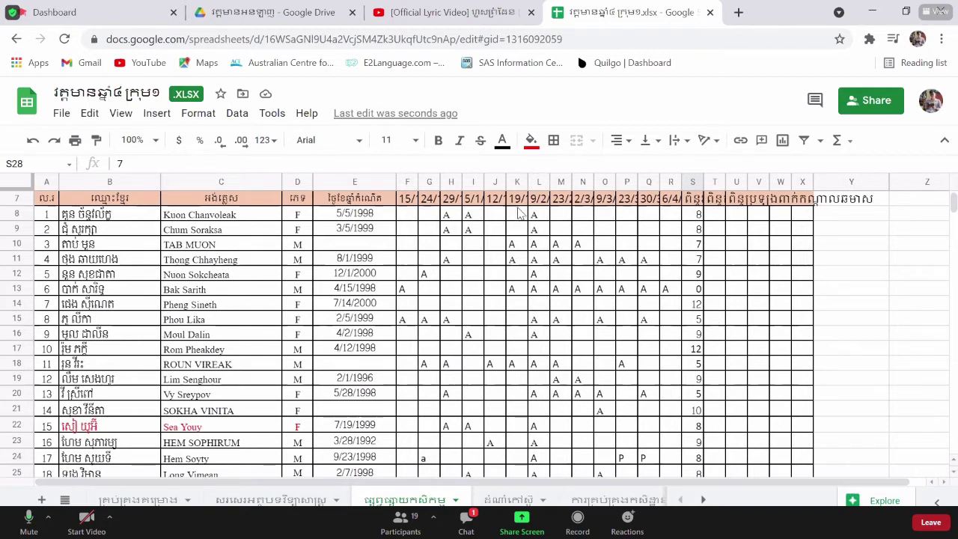
left_click(696, 261)
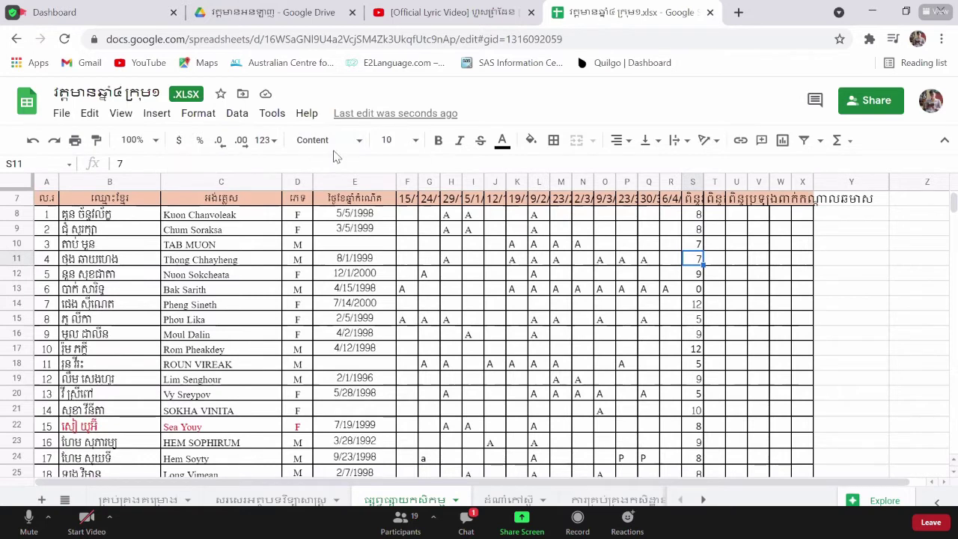
left_click(532, 143)
left_click(570, 210)
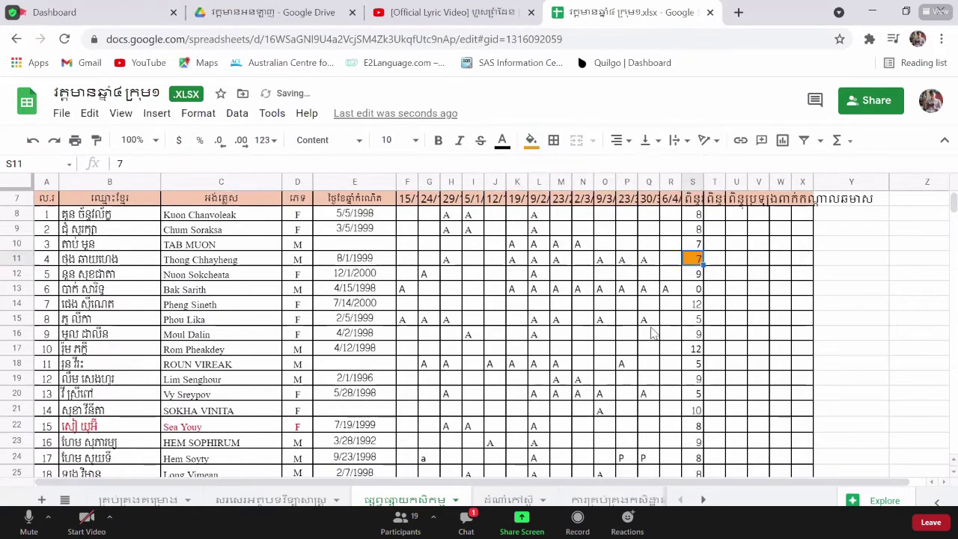
- Enter the scores in column T for students 1 and 2: 10 in T8 and 0 in T9
scroll(701, 303, "down", 1)
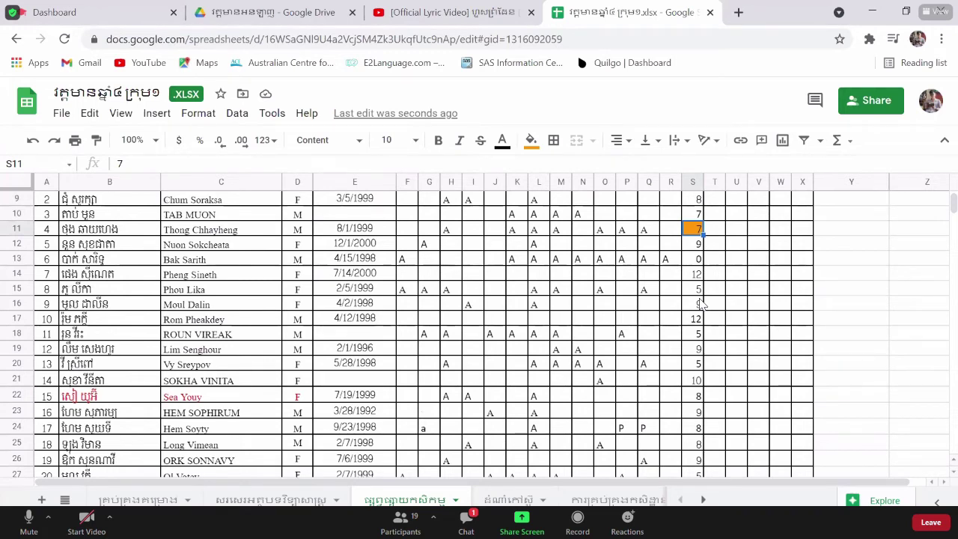
scroll(697, 299, "up", 3)
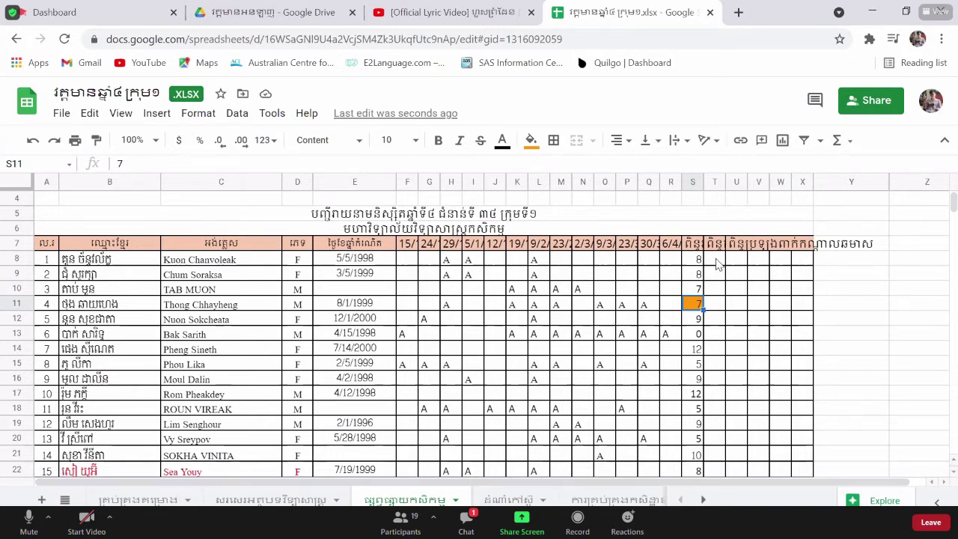
left_click(716, 260)
scroll(716, 262, "down", 3)
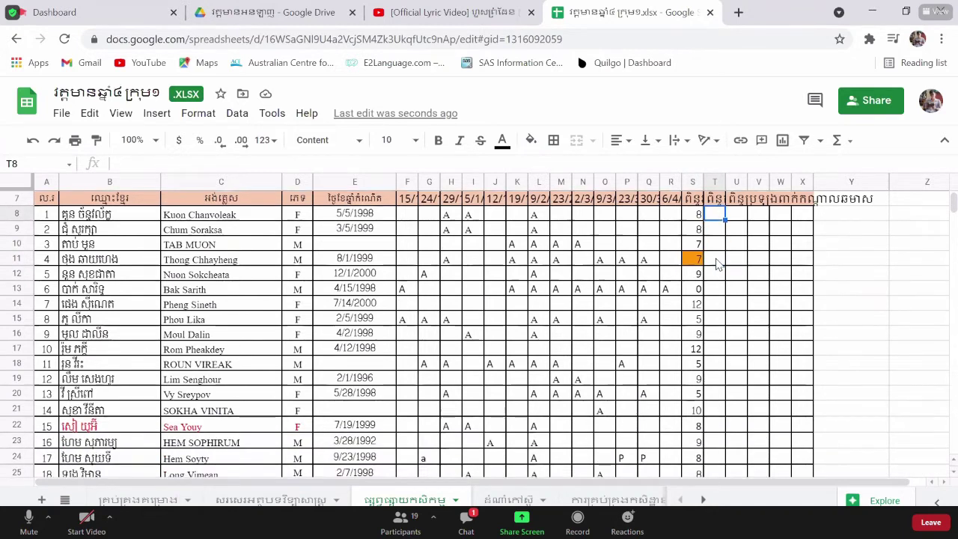
scroll(716, 262, "down", 1)
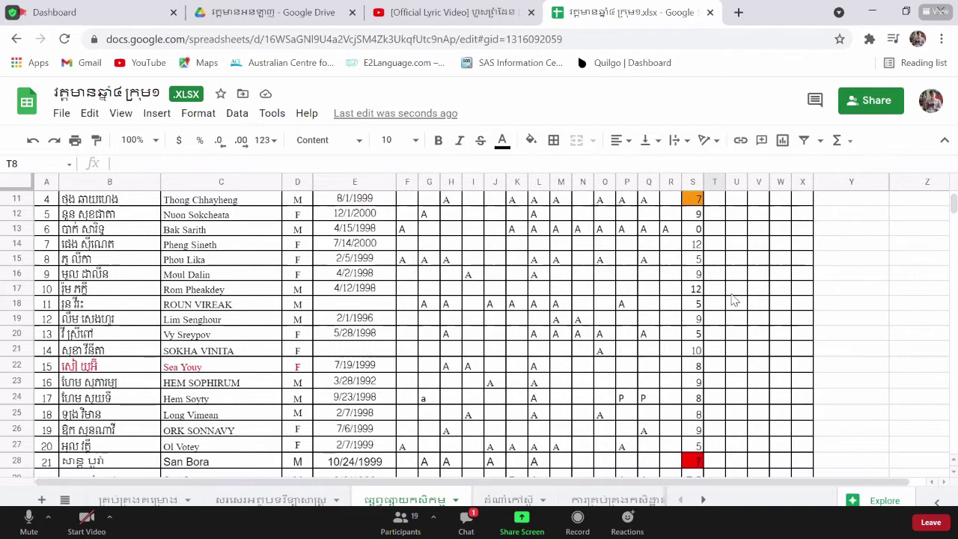
scroll(733, 300, "up", 1)
scroll(733, 299, "up", 3)
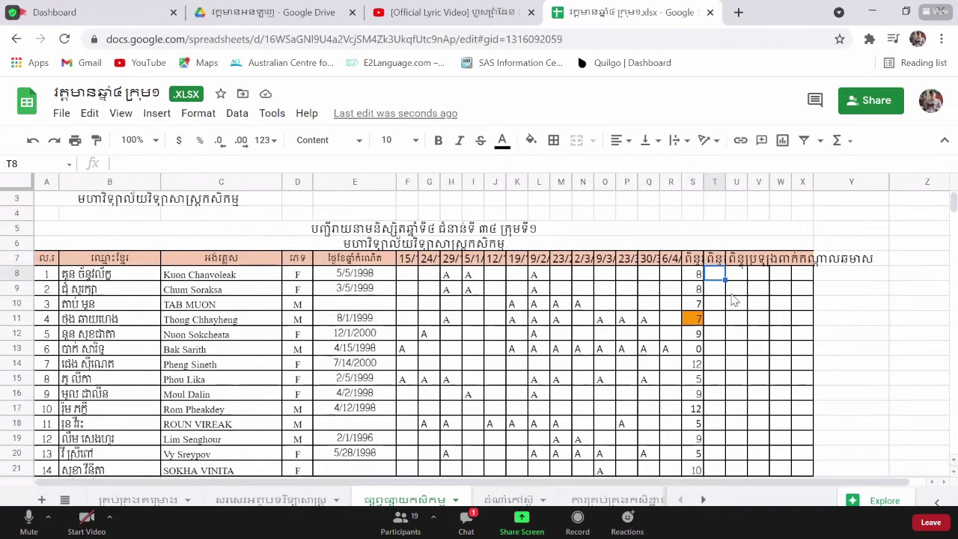
left_click(714, 262)
left_click(716, 275)
type("10")
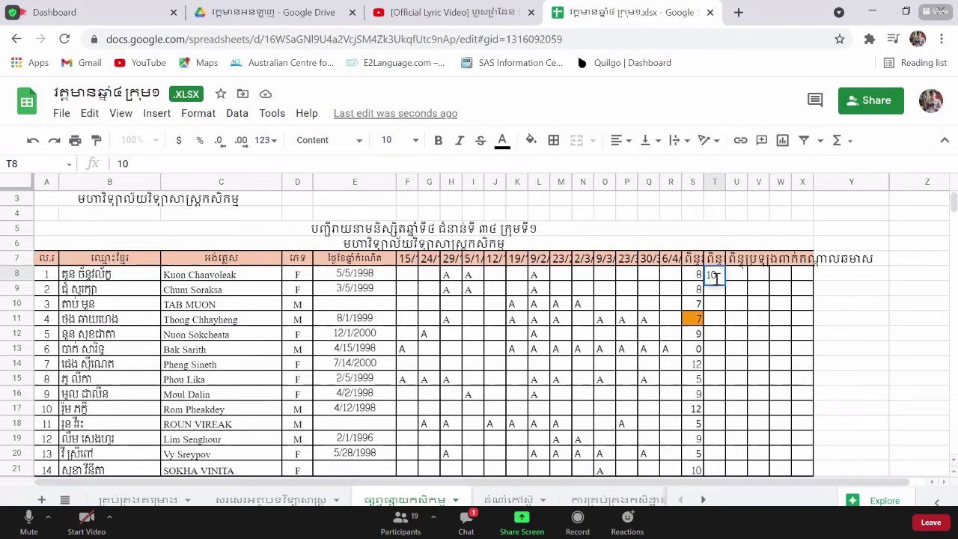
key("Return")
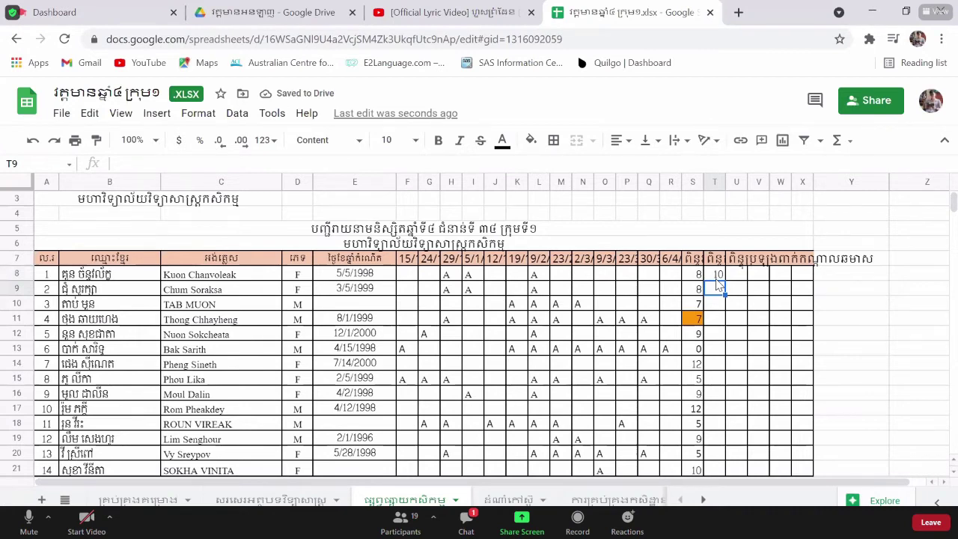
type("10")
key("Return")
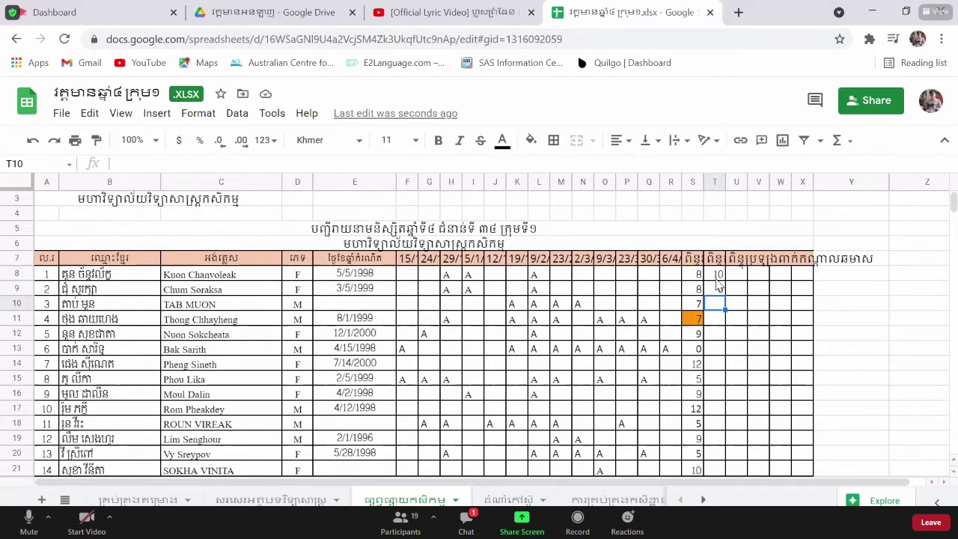
left_click(717, 286)
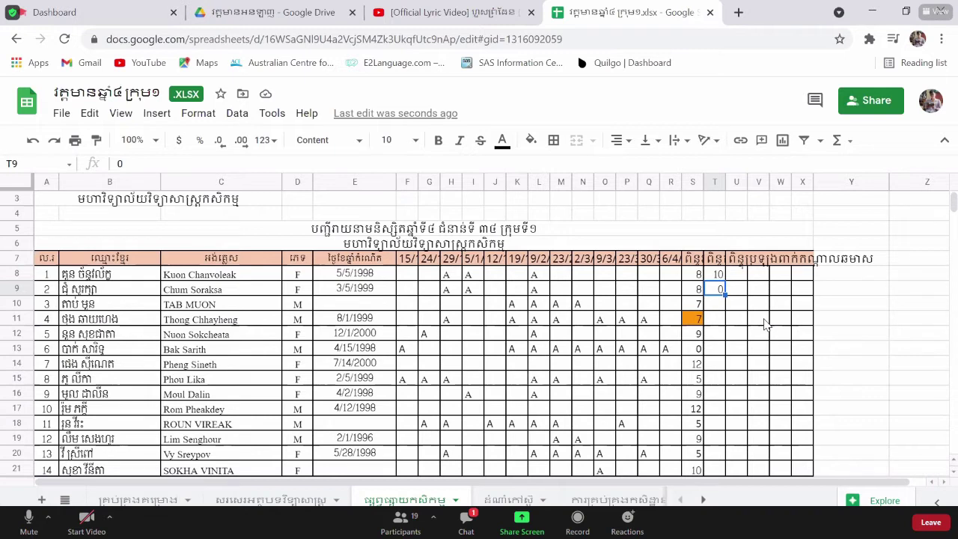
key("Return")
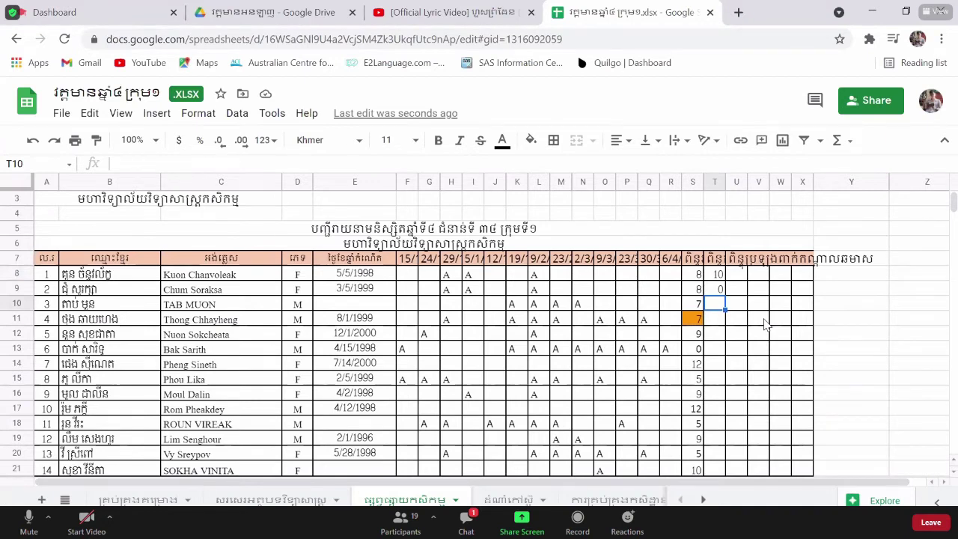
- Enter a score of 0 for students 3 to 6 in T10 to T13
type("0")
key("Return")
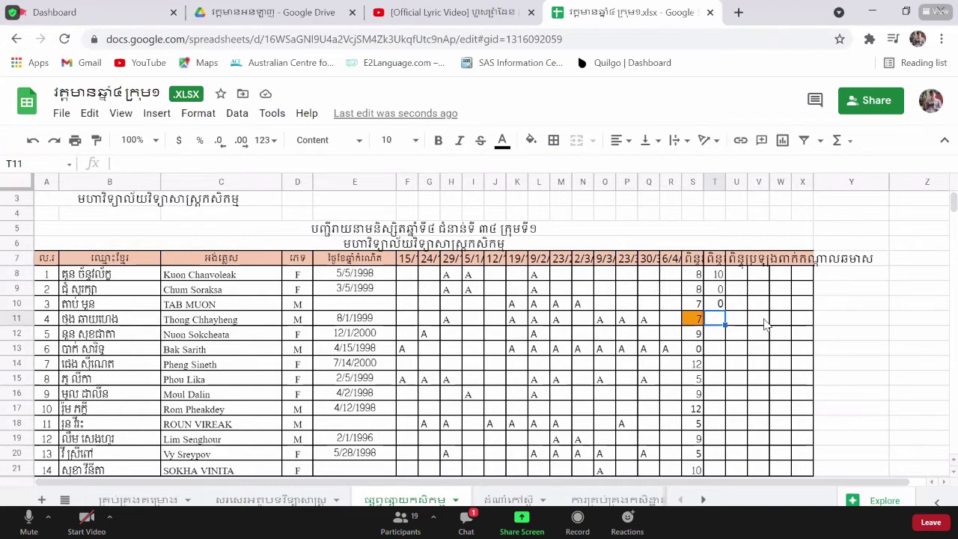
type("0")
key("Return")
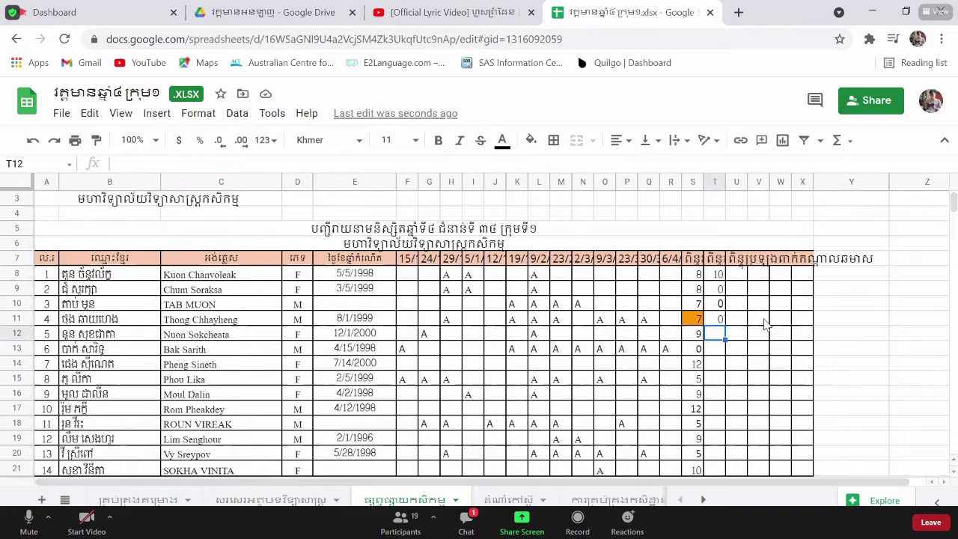
type("0")
key("Return")
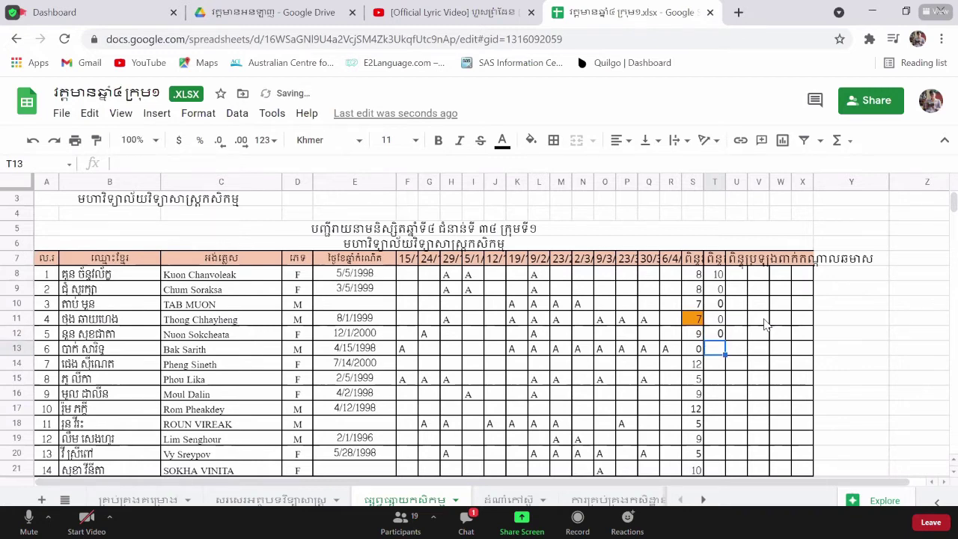
type("0")
key("Return")
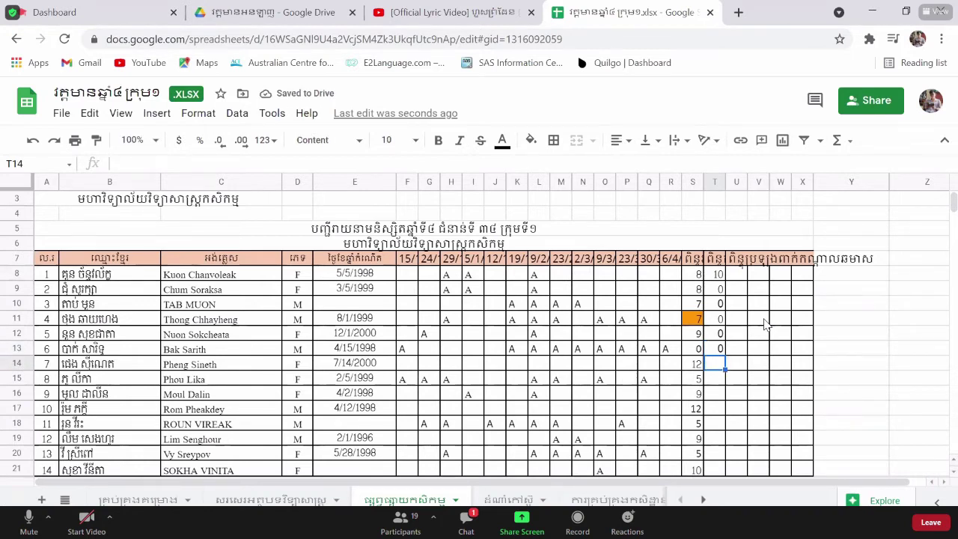
- Enter a score of 10 for students 7 to 9 in T14 to T16
type("10")
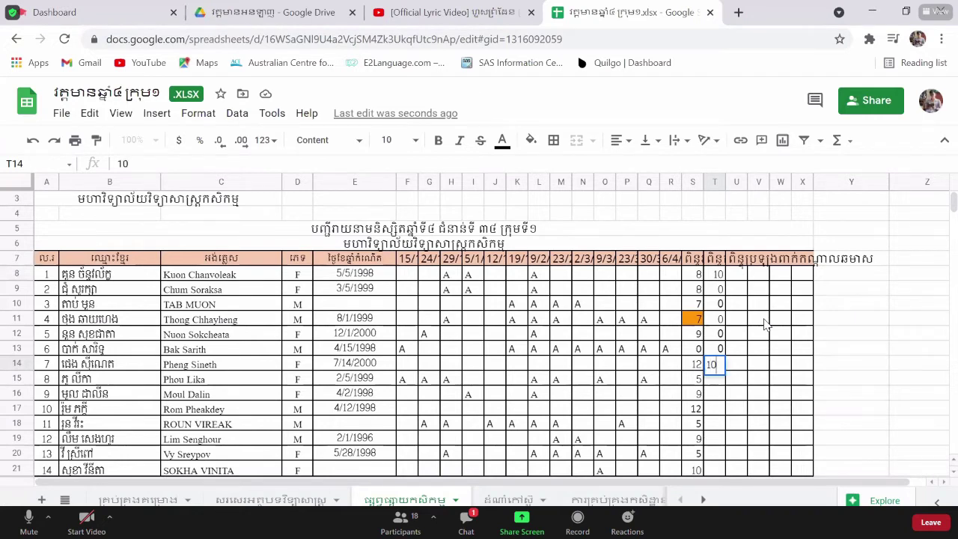
key("Return")
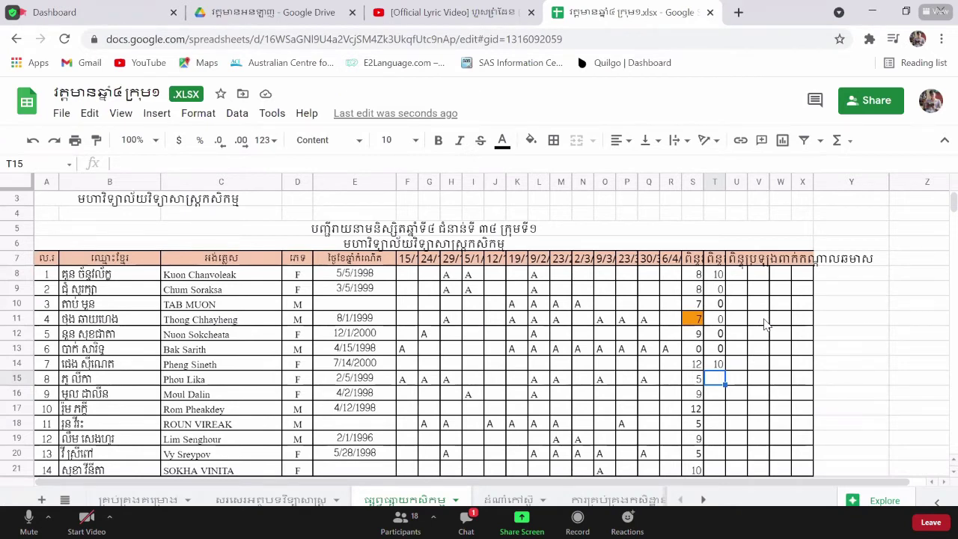
type("10")
key("Return")
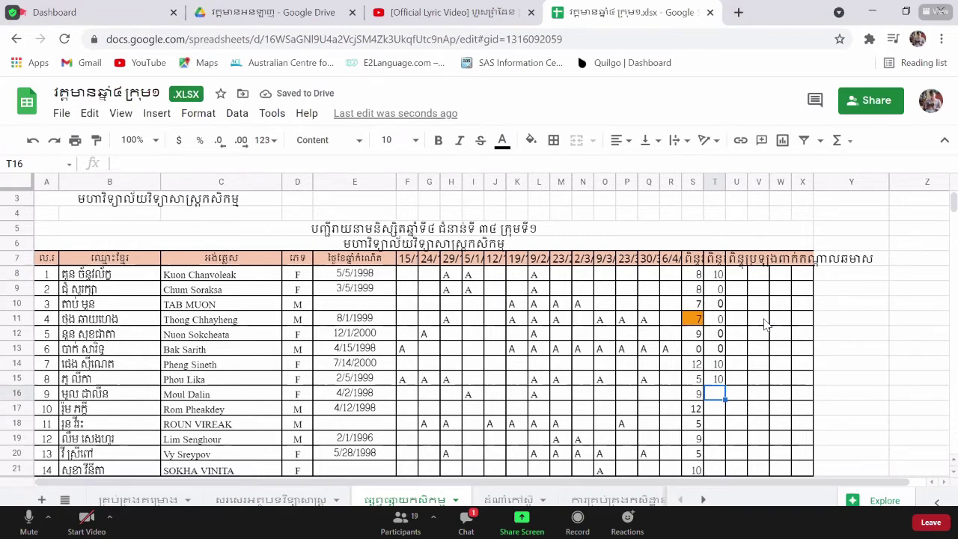
type("10")
key("Return")
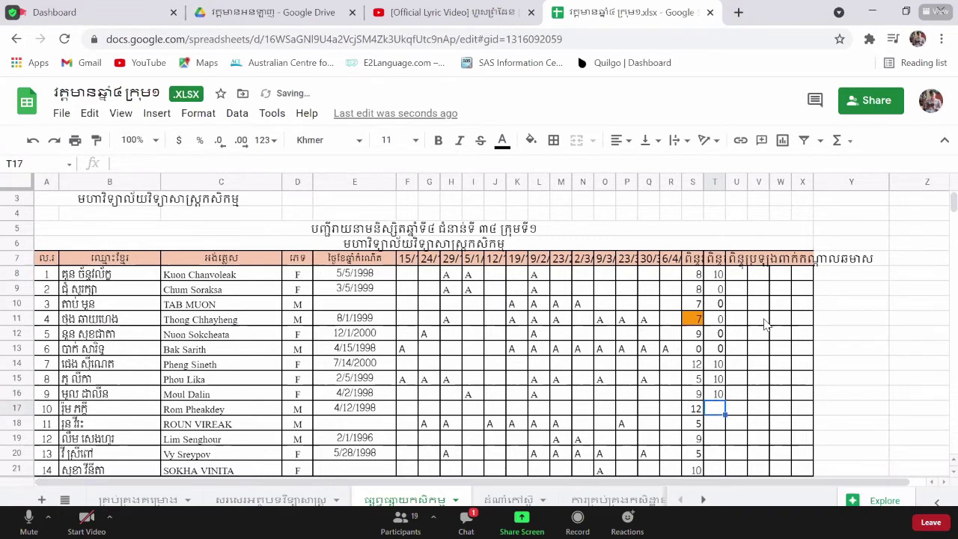
- Record the score of student 10 in T17 as 9
type("10")
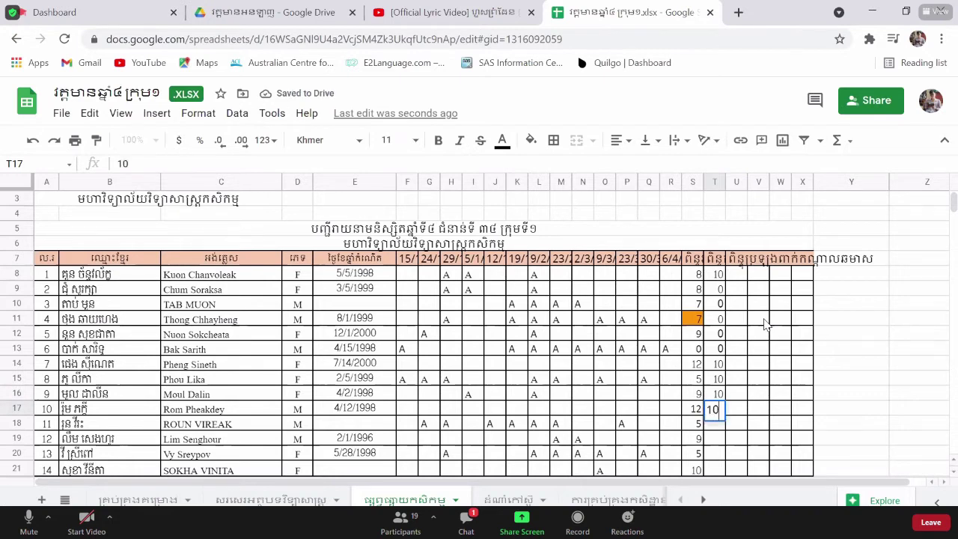
key("Return")
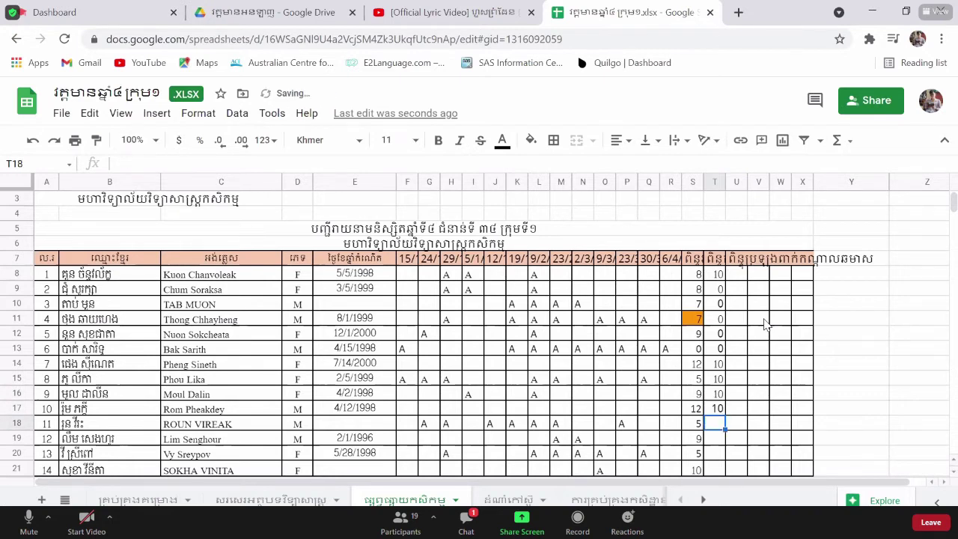
key("Up")
type("9")
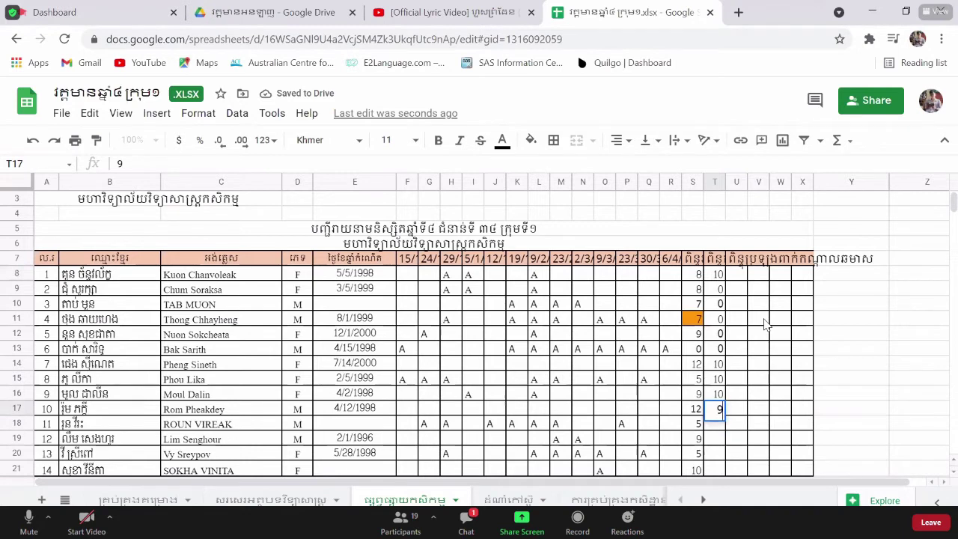
key("Return")
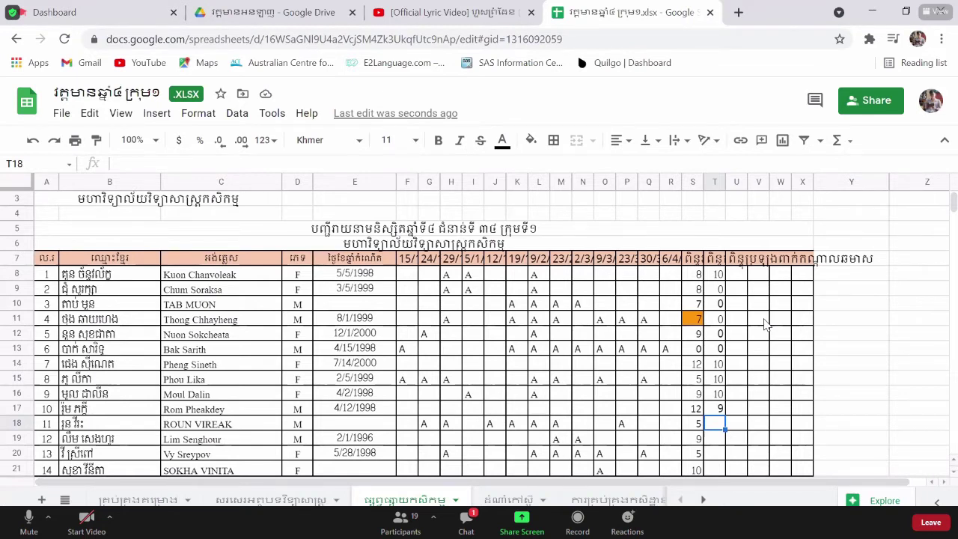
- Enter the scores of students 11 and 12: 0 in T18 and 9 in T19
type("0")
key("Return")
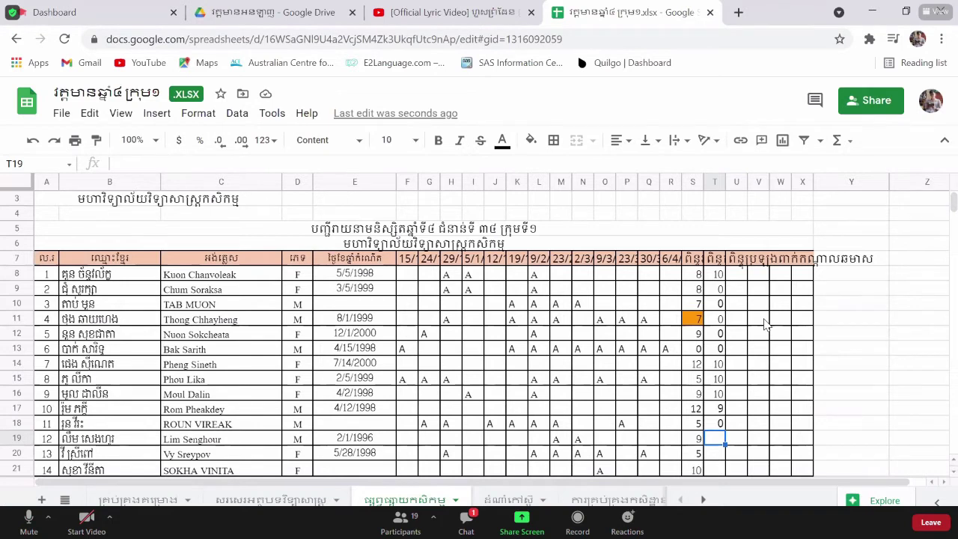
type("9")
key("Return")
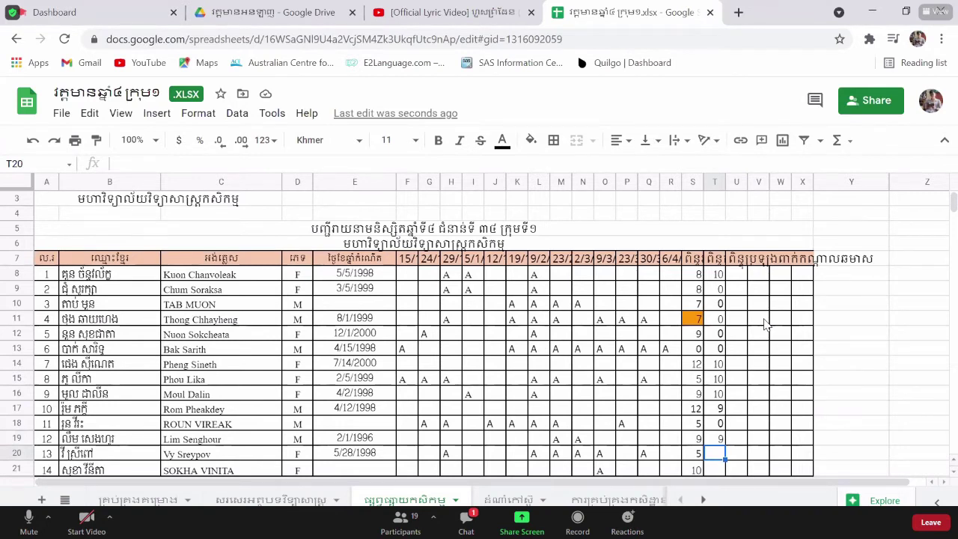
- Enter the scores of students 13 and 14: 9 in T20 and 10 in T21
type("9")
key("Return")
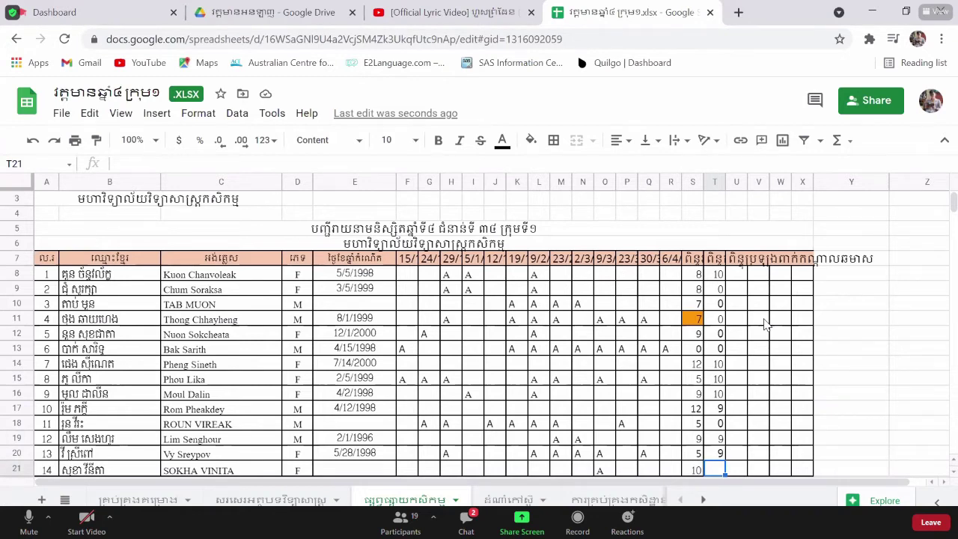
scroll(765, 323, "down", 2)
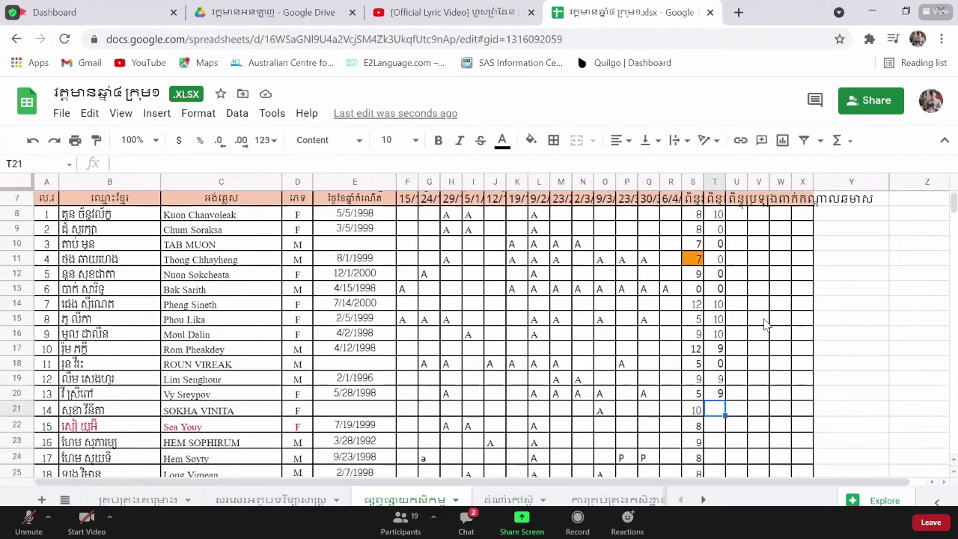
type("10")
key("Return")
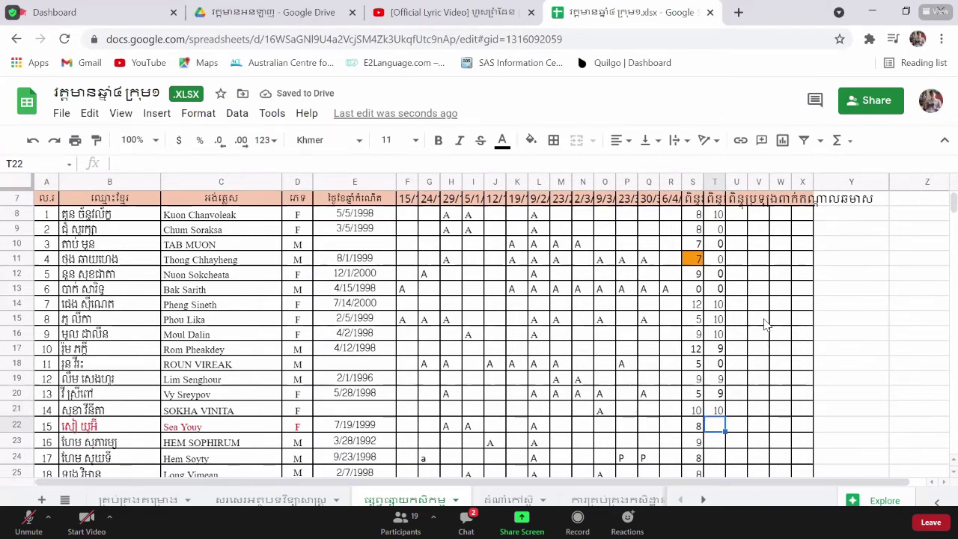
- Leave T22 empty and enter a score of 9 for students 16 to 18 in T23 to T25
key("Return")
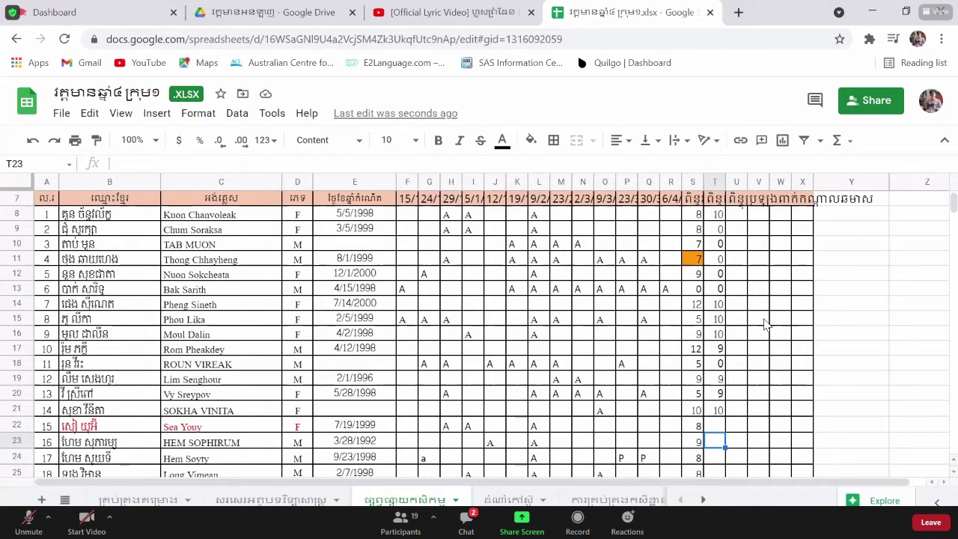
type("8")
key("Return")
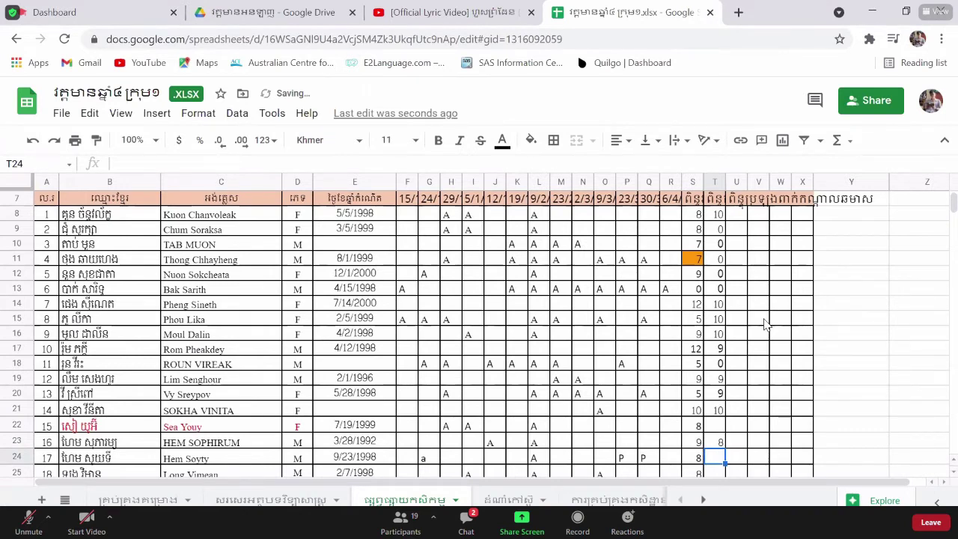
key("Up")
type("9")
key("Return")
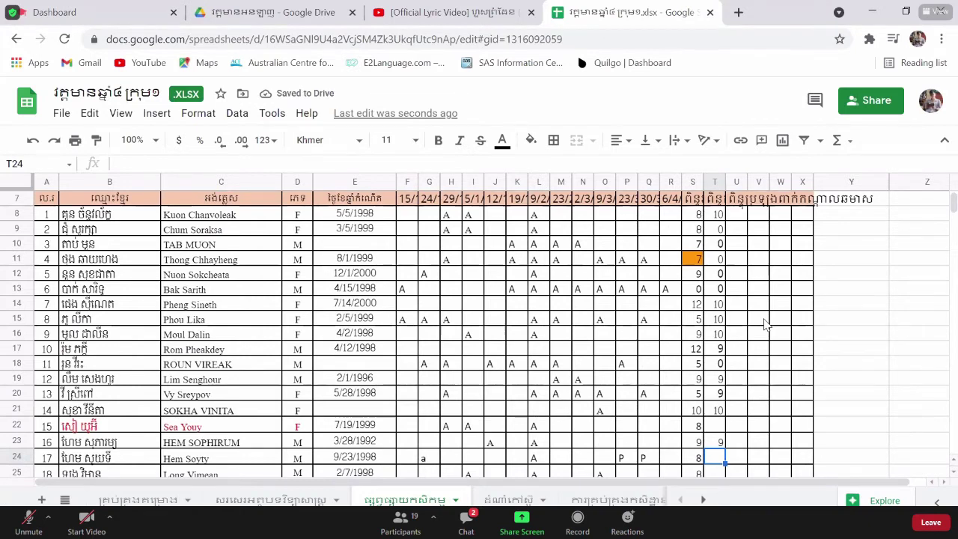
type("9")
key("Return")
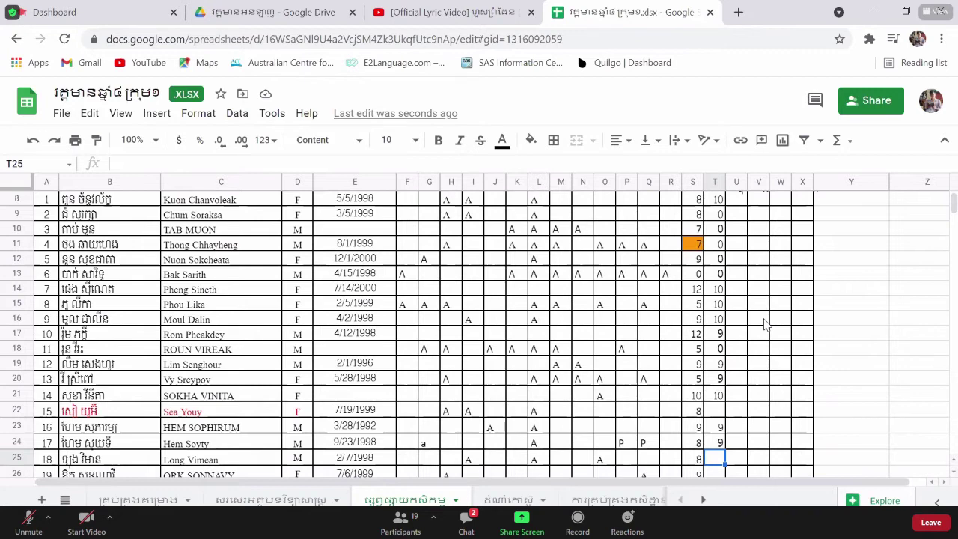
type("9")
key("Return")
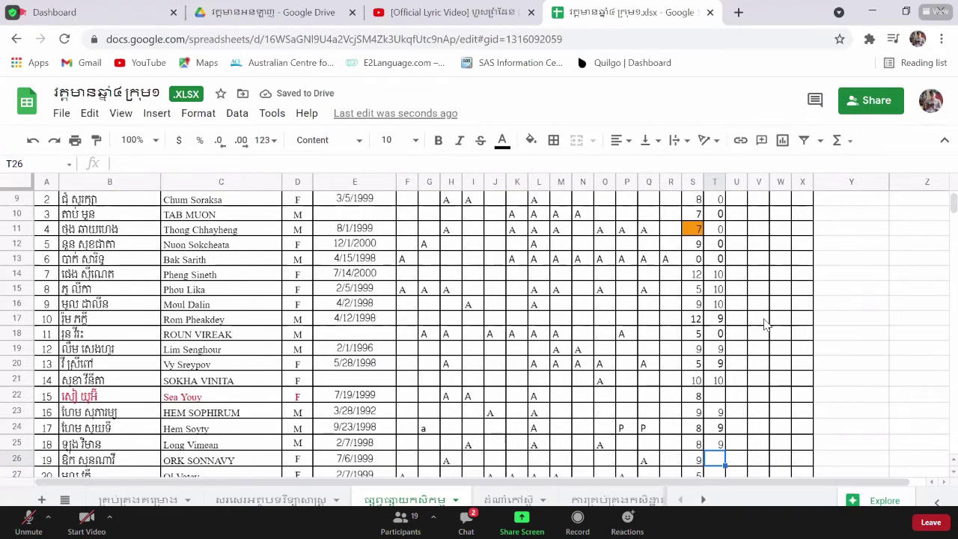
- Fill in the skipped score of student 15 in T22 as 0
key("Up")
key("Up")
key("Up")
key("Up")
type("0")
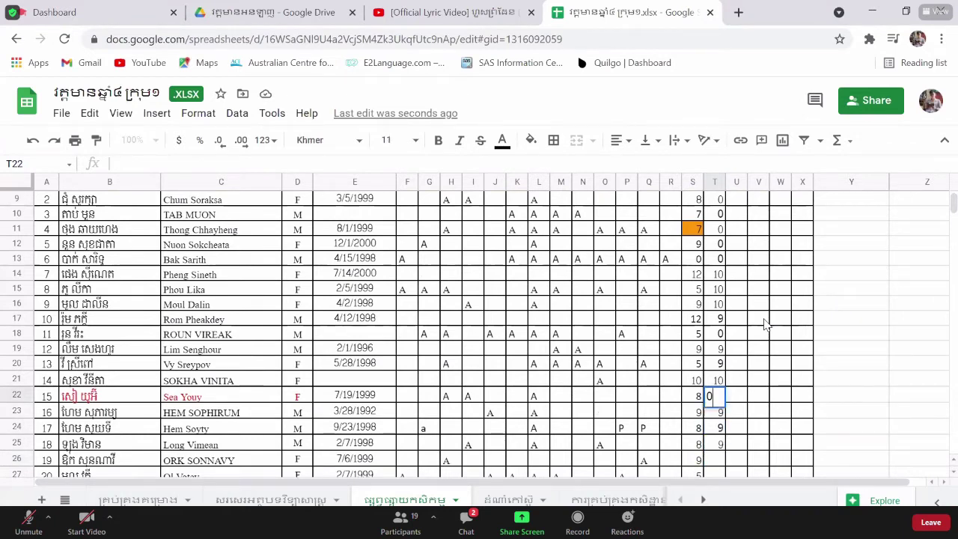
key("Return")
- Enter the scores of students 19 and 20: 10 in T26 and 0 in T27
key("Down")
key("Down")
key("Down")
type("1")
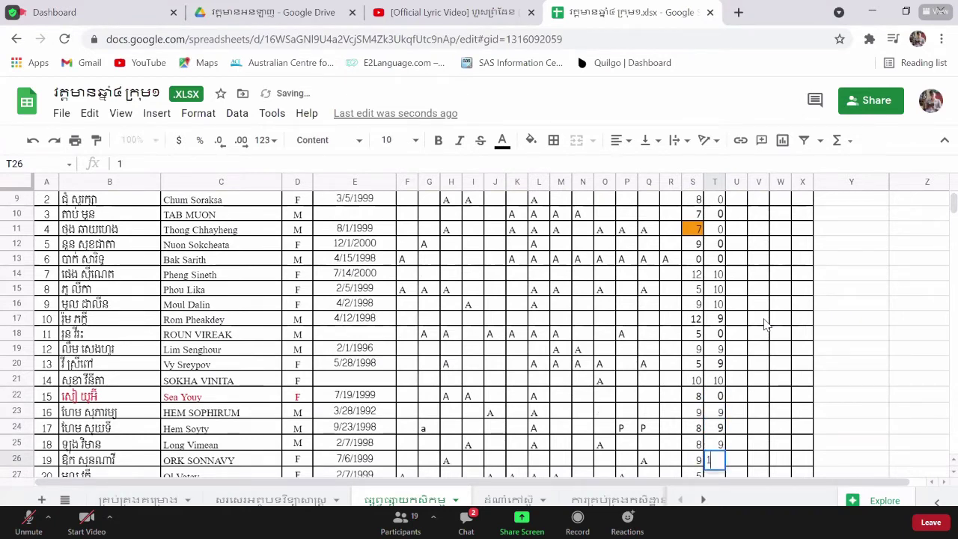
type("0")
key("Return")
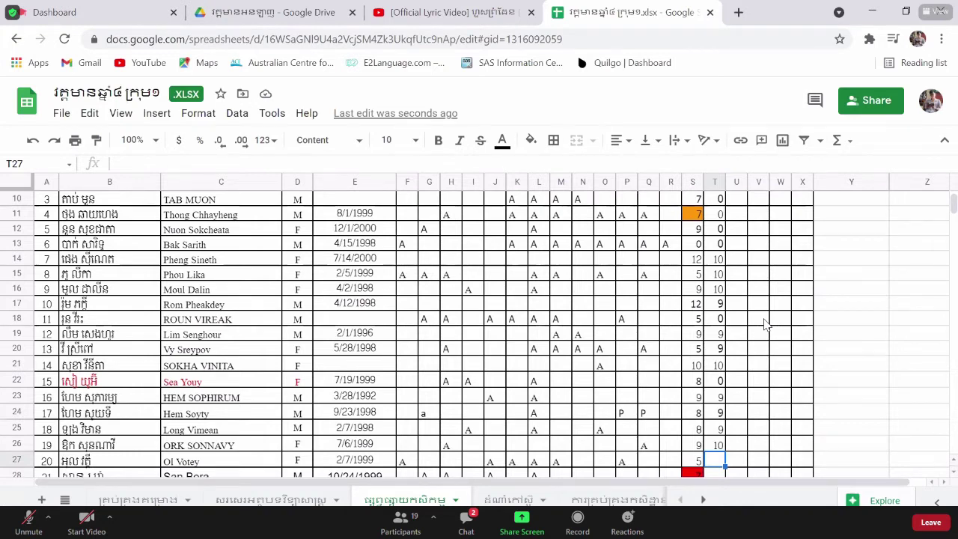
type("0")
key("Return")
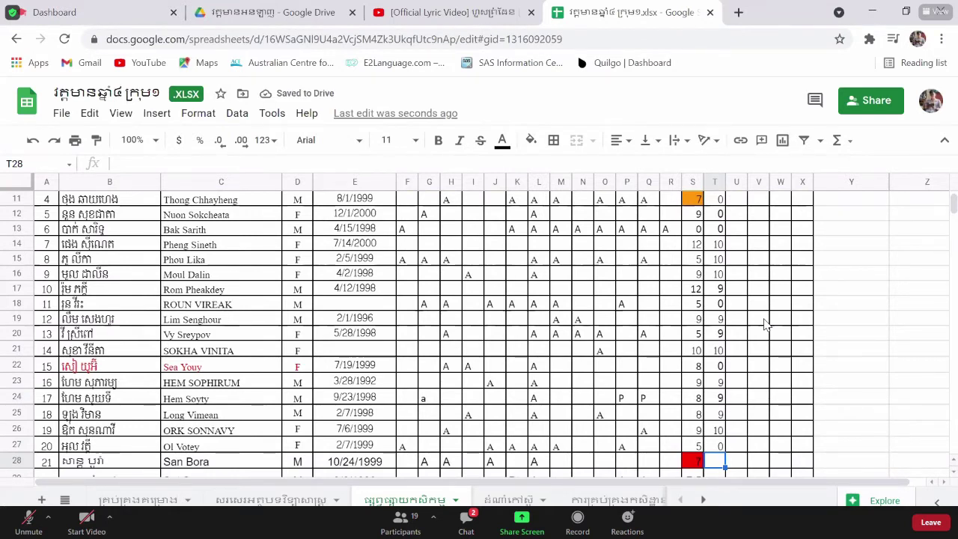
- Enter the scores for the last three students: 8 in T28, 9 in T29 and 7 in T30
type("8")
key("Return")
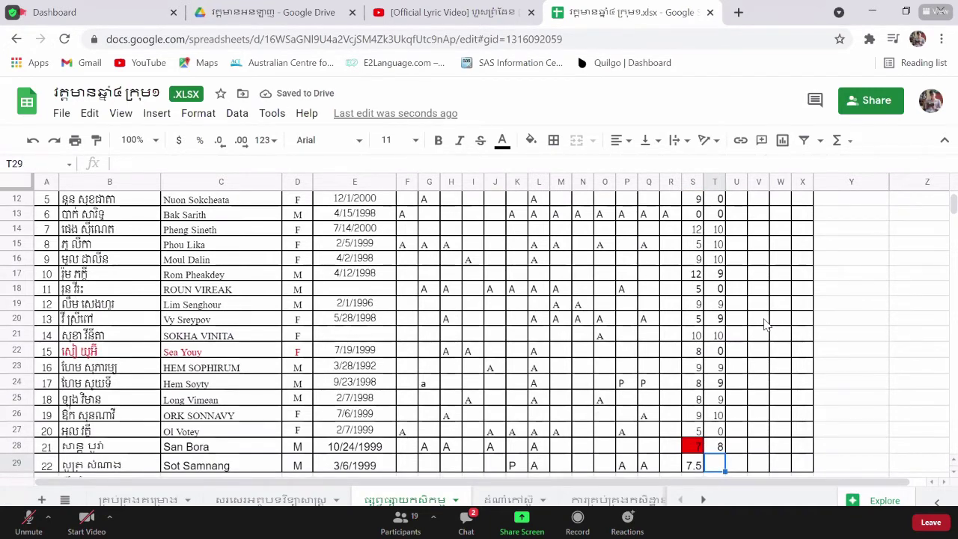
type("9")
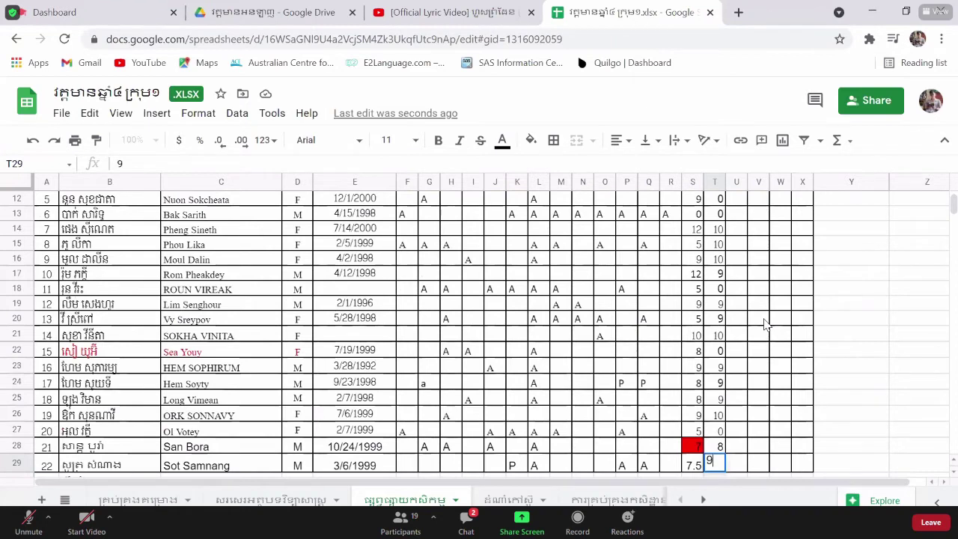
key("Return")
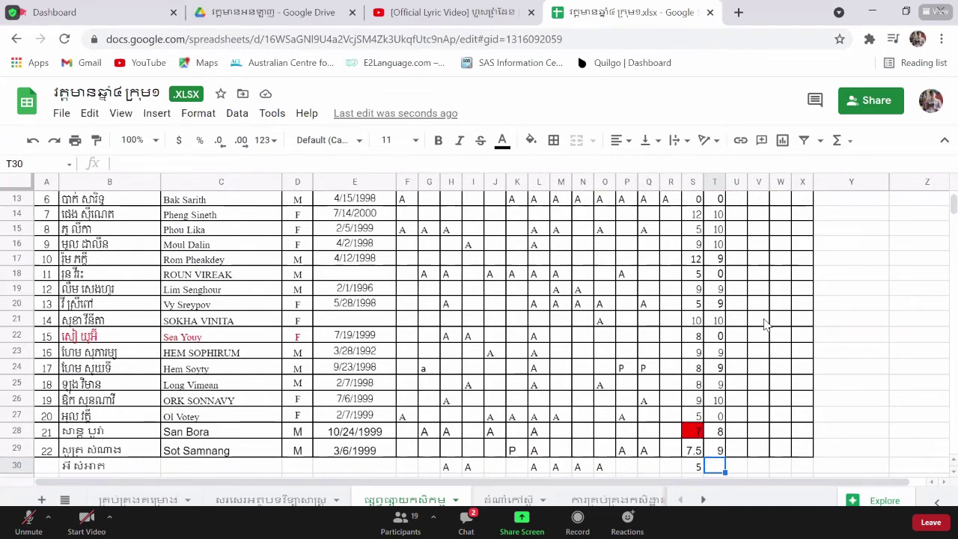
type("7")
key("Up")
- Return to student 2 and change the score in T9 to 9
key("Up")
key("Up")
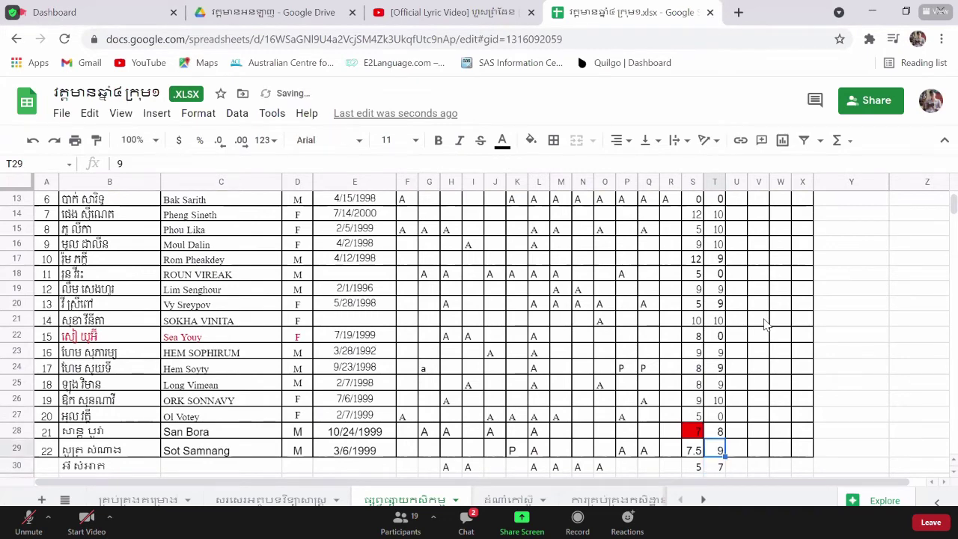
key("Up")
key("Up")
key("Up")
key("Up")
key("Up")
key("Up")
key("Up")
key("Up")
key("Up")
key("Up")
key("Up")
key("Up")
key("Up")
key("Up")
key("Up")
key("Up")
key("Up")
key("Up")
key("Up")
key("Up")
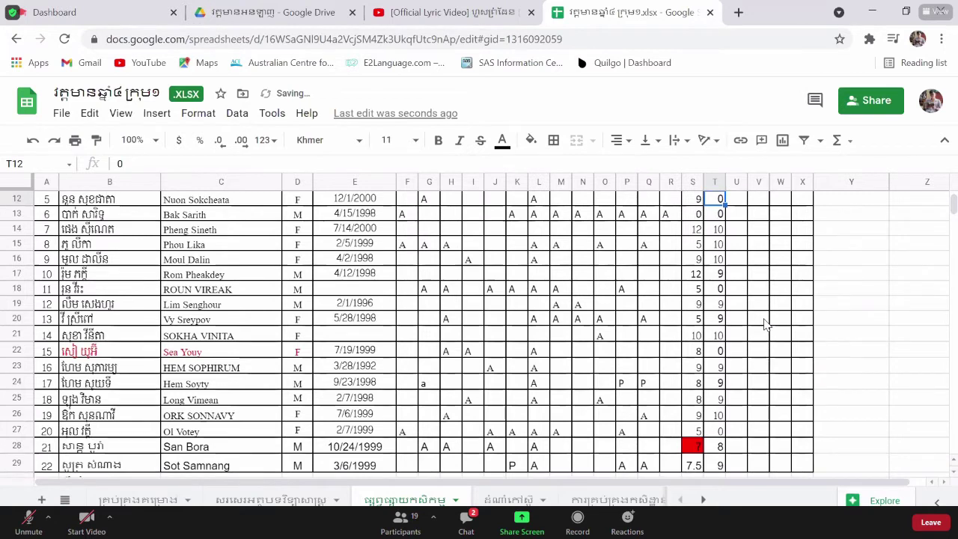
key("Down")
key("Down")
key("Down")
key("Down")
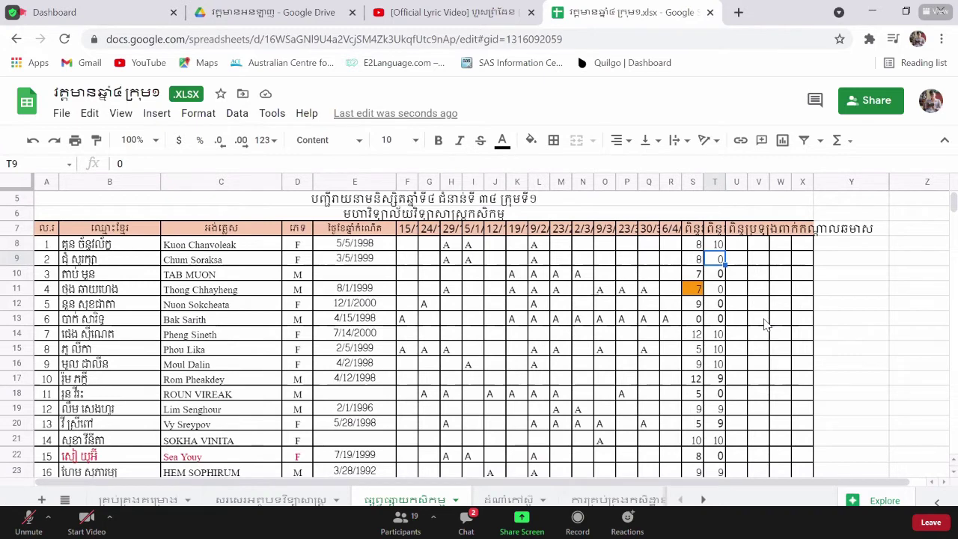
type("9")
key("Return")
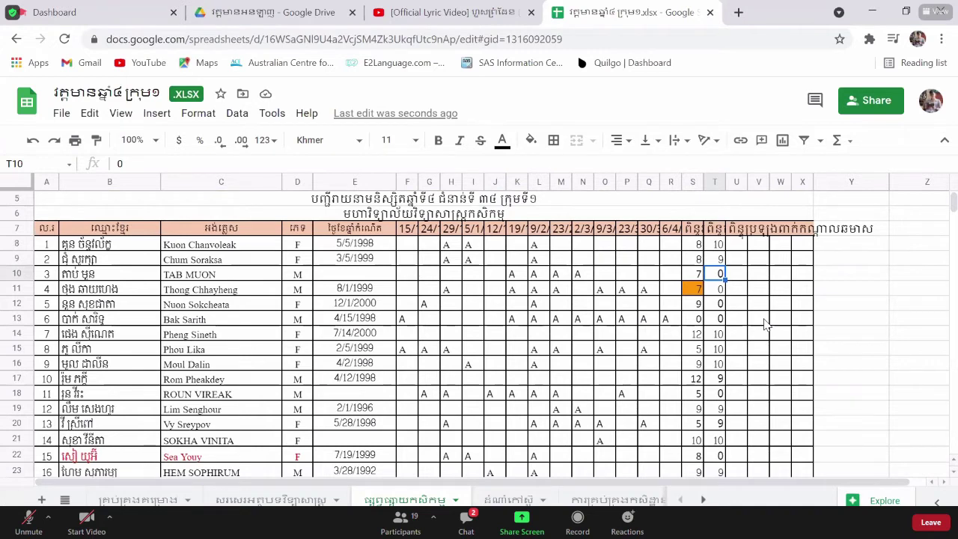
- Correct the scores of students 3 and 4 to 8 in T10 and 10 in T11
type("8")
key("Return")
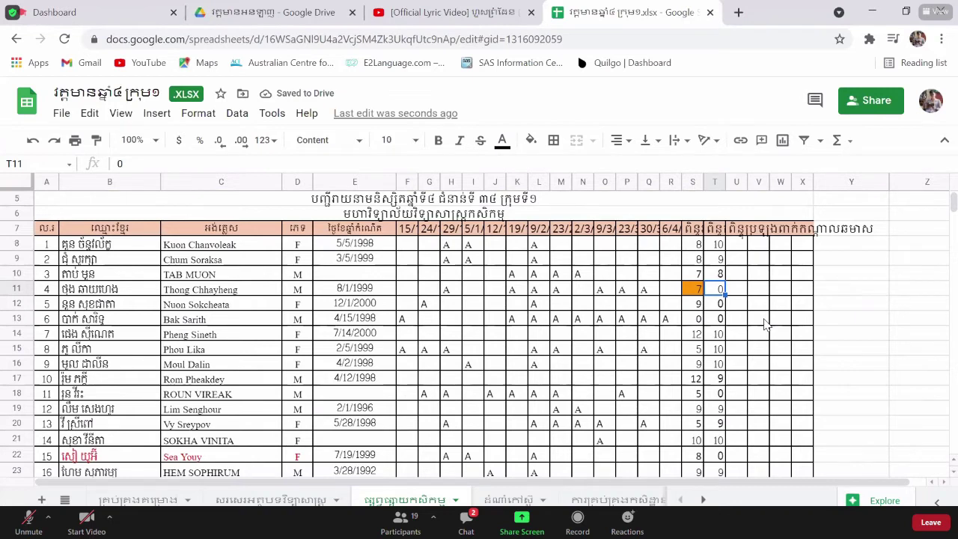
type("10")
key("Return")
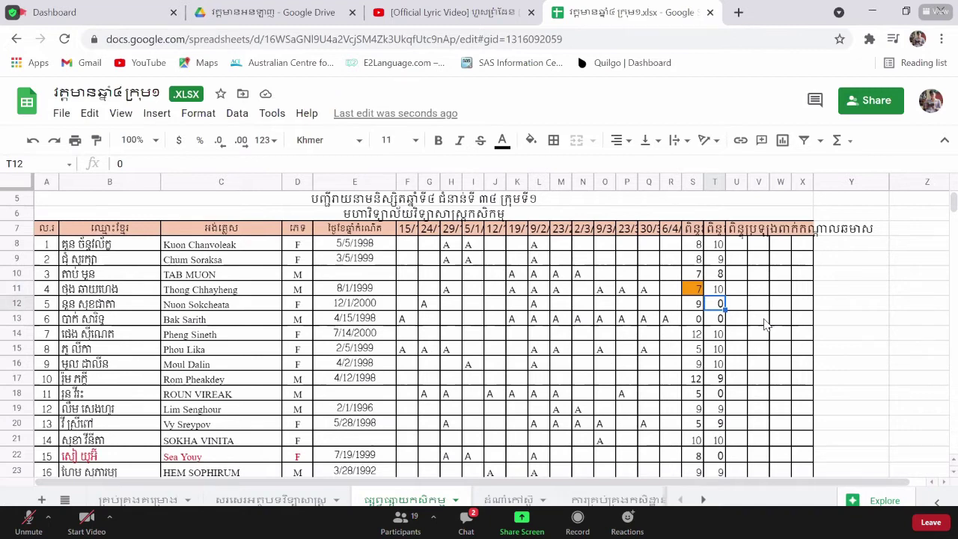
key("Down")
key("Down")
key("Down")
key("Down")
key("Down")
key("Down")
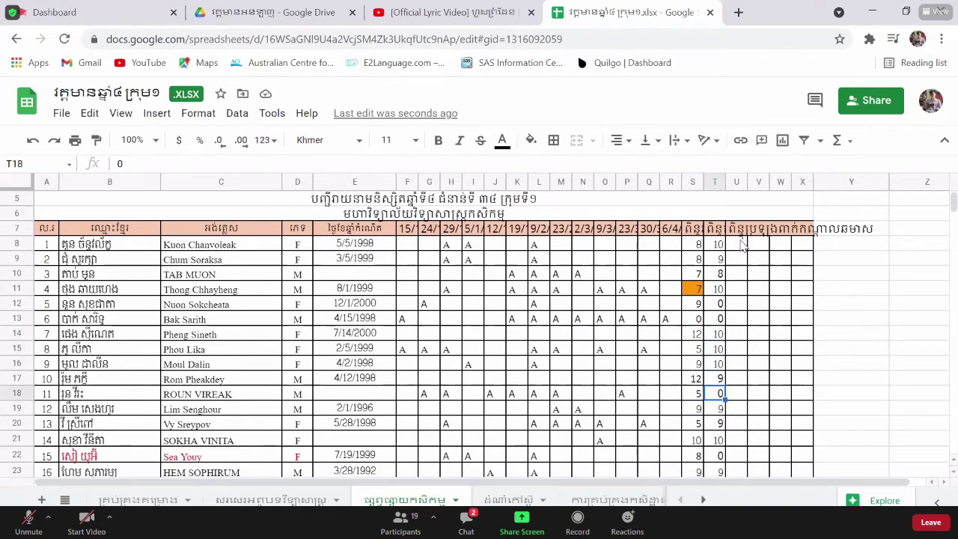
left_click(740, 244)
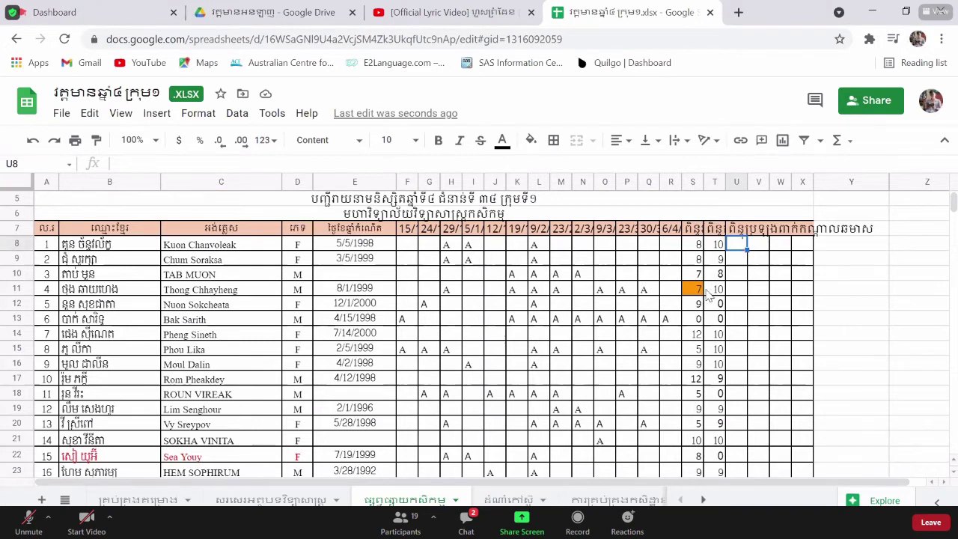
- Change the score of student 1 in T8 to 9
left_click(719, 244)
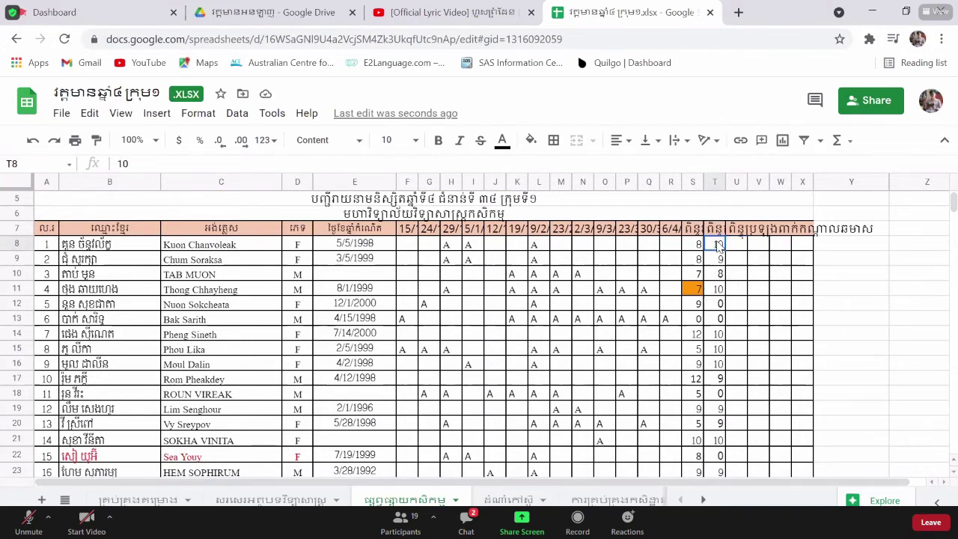
type("9")
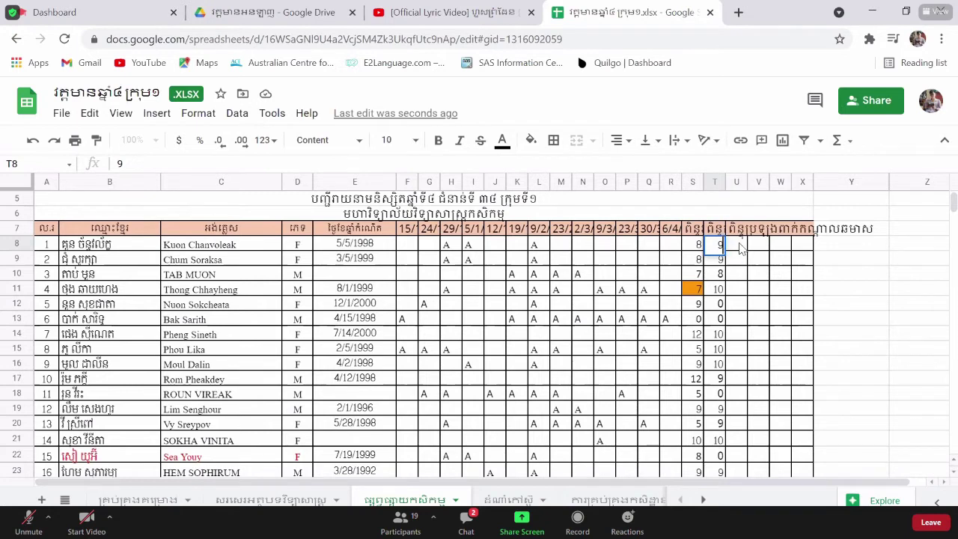
left_click(739, 245)
key("Down")
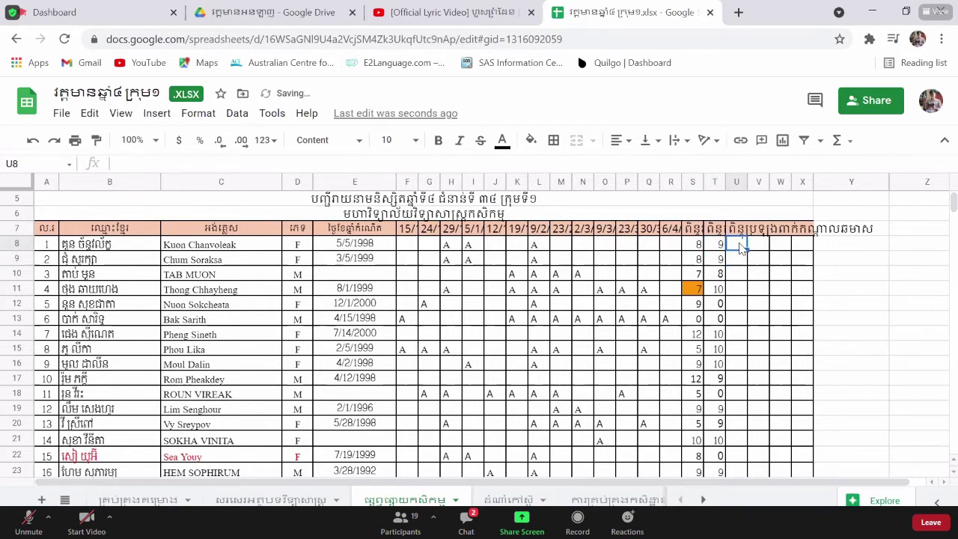
- Enter the midterm scores of students 2 and 3: 10 in U9 and 8.5 in U10, leaving U8 empty
left_click(740, 248)
key("Down")
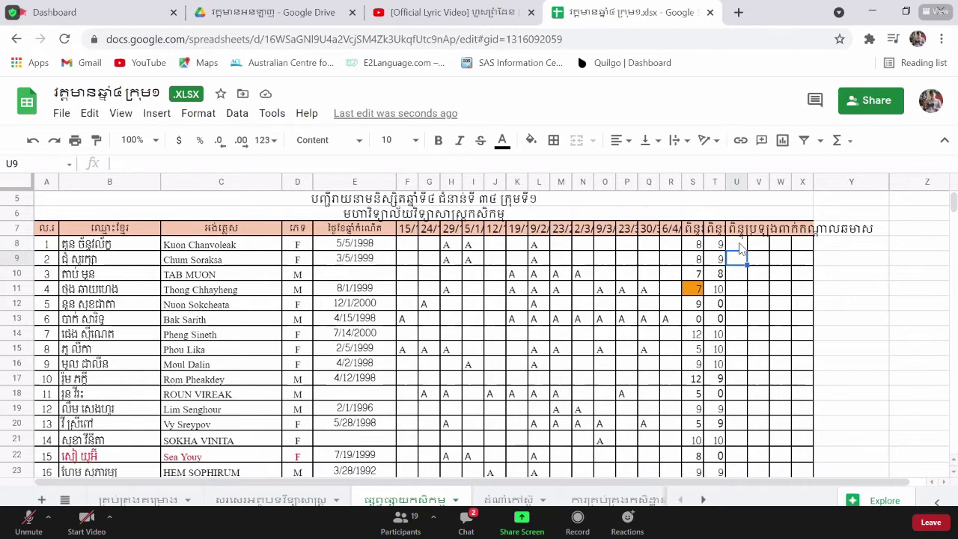
type("10")
key("Return")
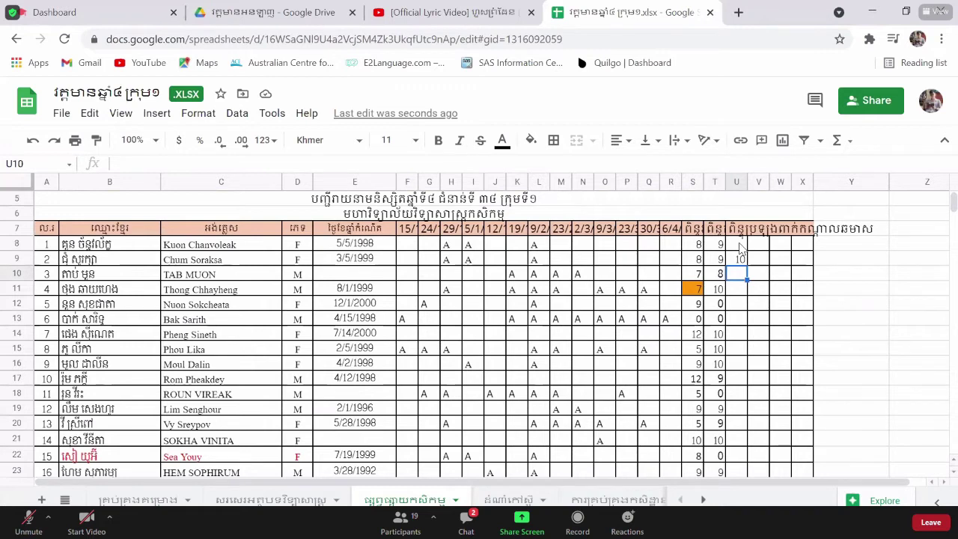
type("8.5")
key("Return")
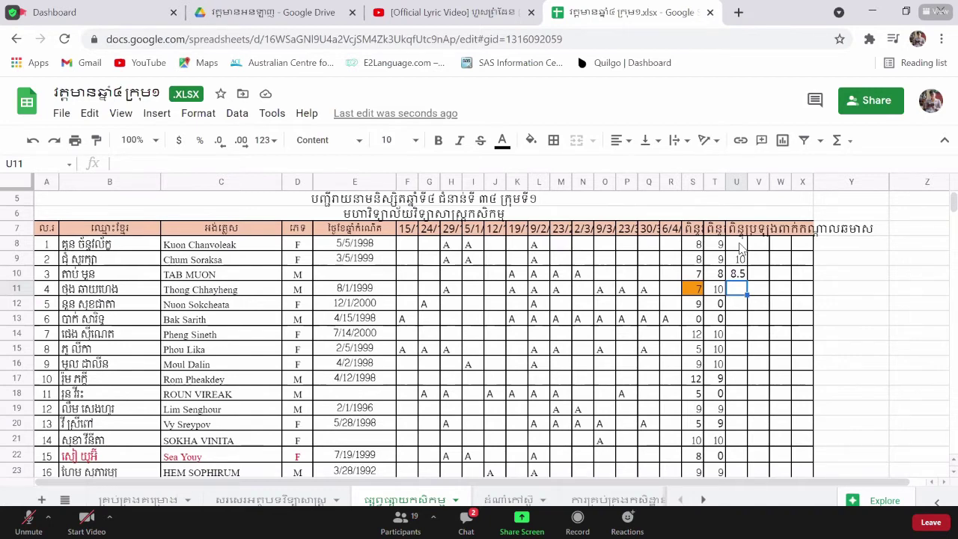
- Enter the midterm scores of students 4 to 6: 13 in U11, 0 in U12 and 0 in U13
type("13")
key("Return")
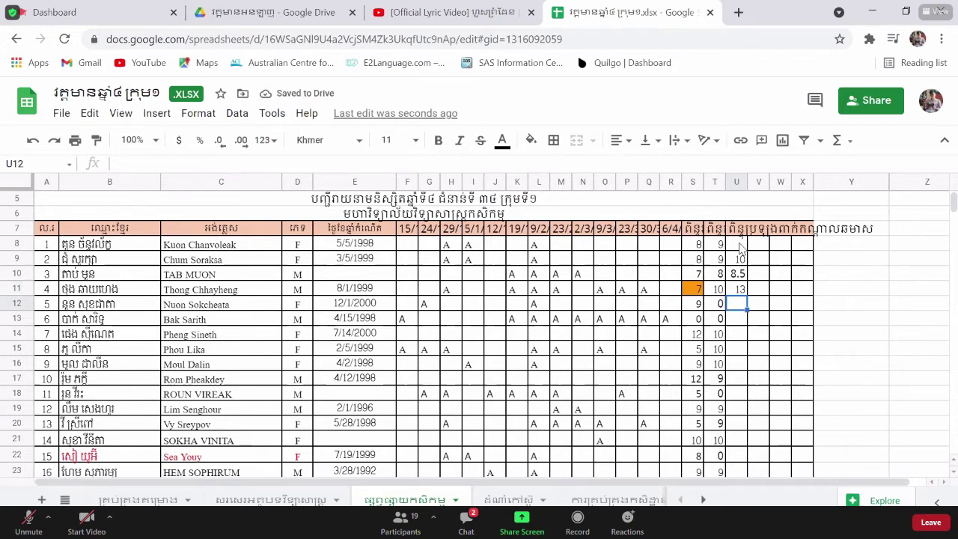
type("0")
key("Return")
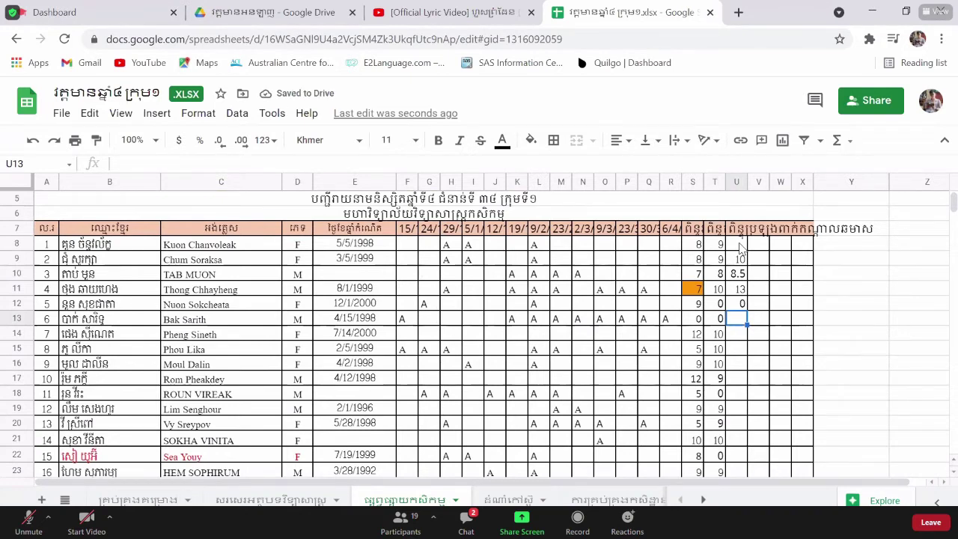
type("0")
key("Return")
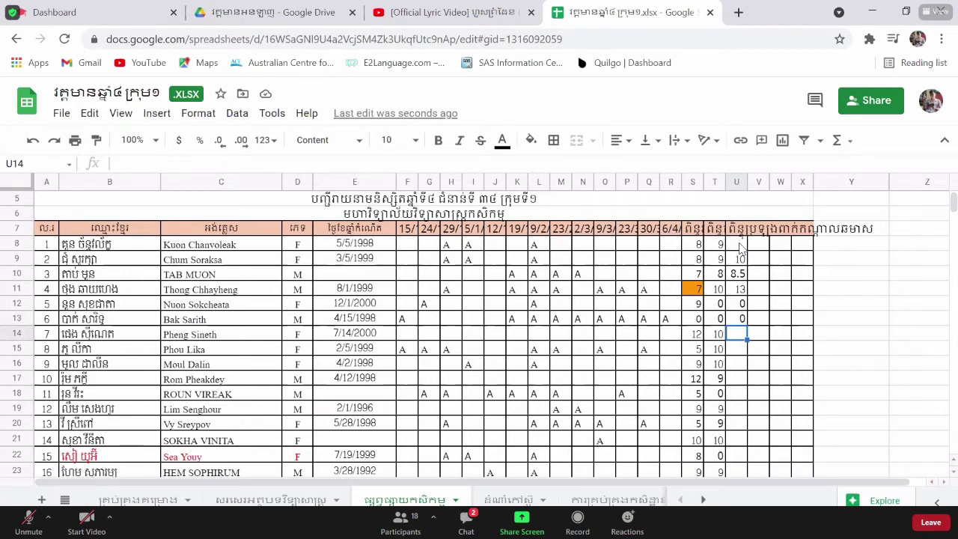
- Enter the midterm scores of students 7 to 9: 10 in U14, 10 in U15 and 9 in U16
type("10")
key("Return")
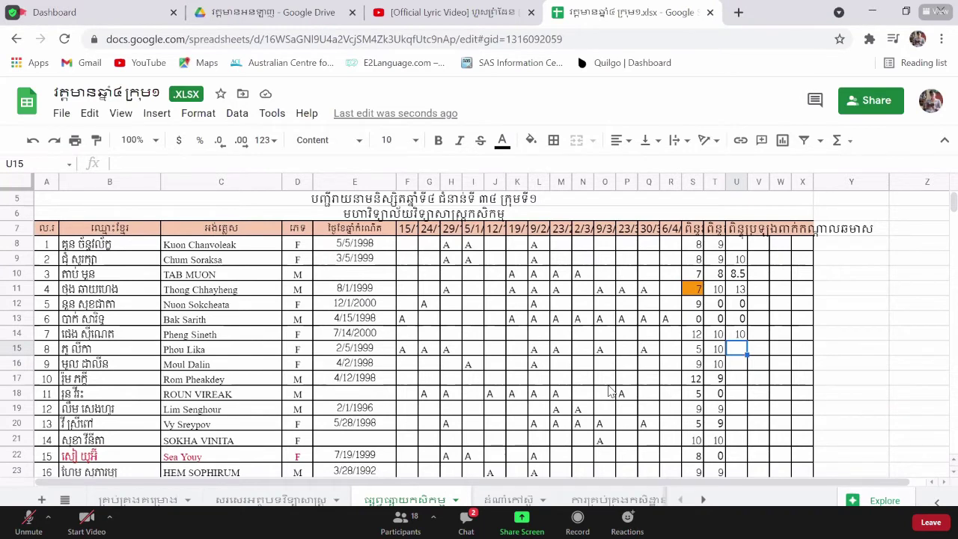
type("10")
key("Return")
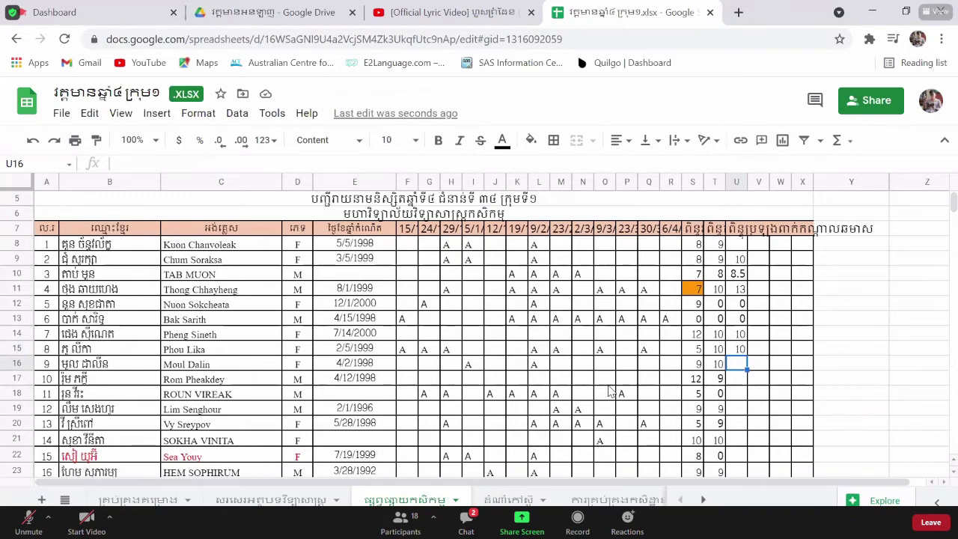
type("9")
key("Return")
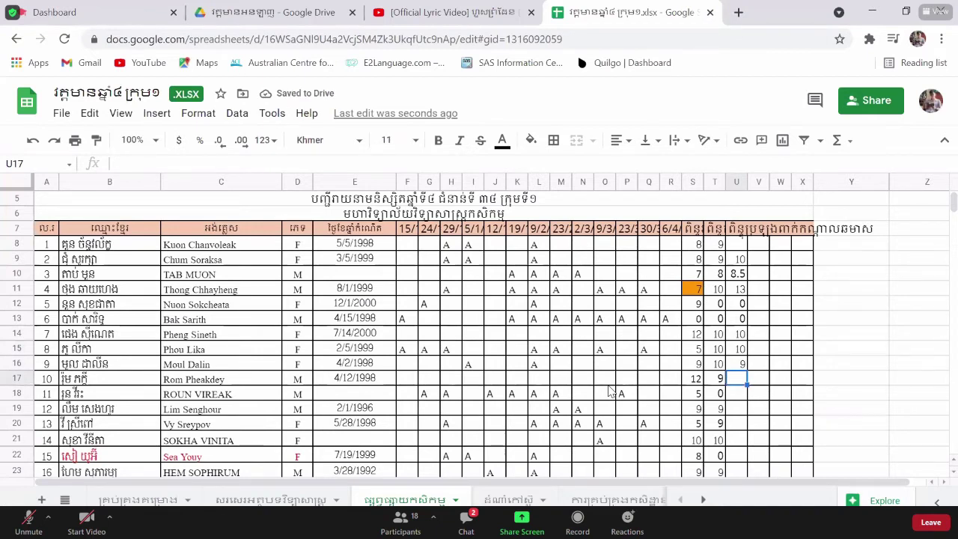
- Enter the midterm scores of students 10 to 12: 9 in U17, 0 in U18 and 14 in U19
type("9")
key("Return")
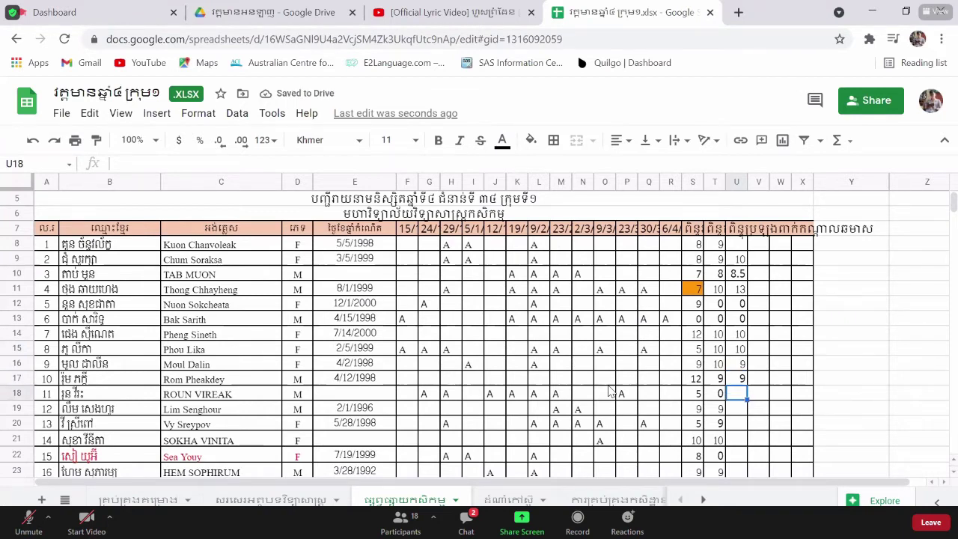
type("0")
key("Return")
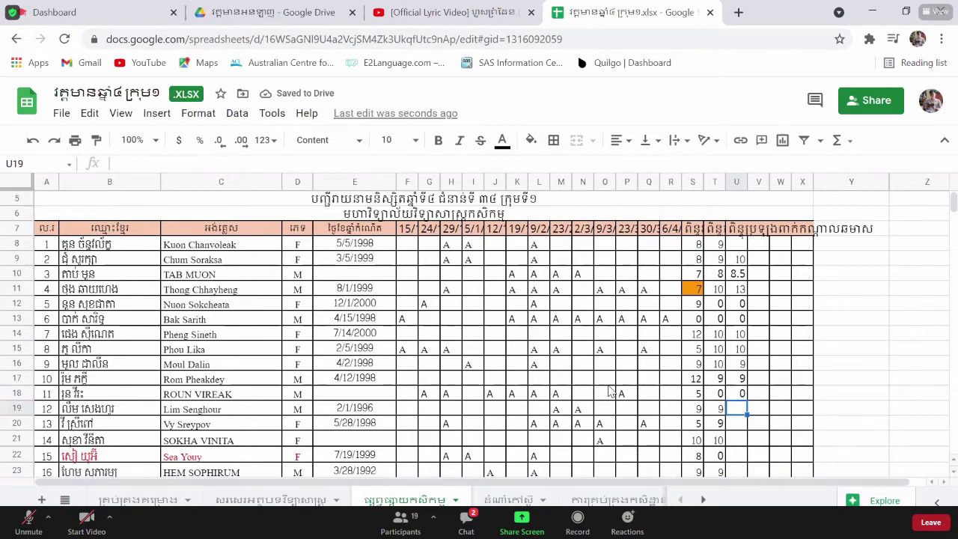
key("alt+a")
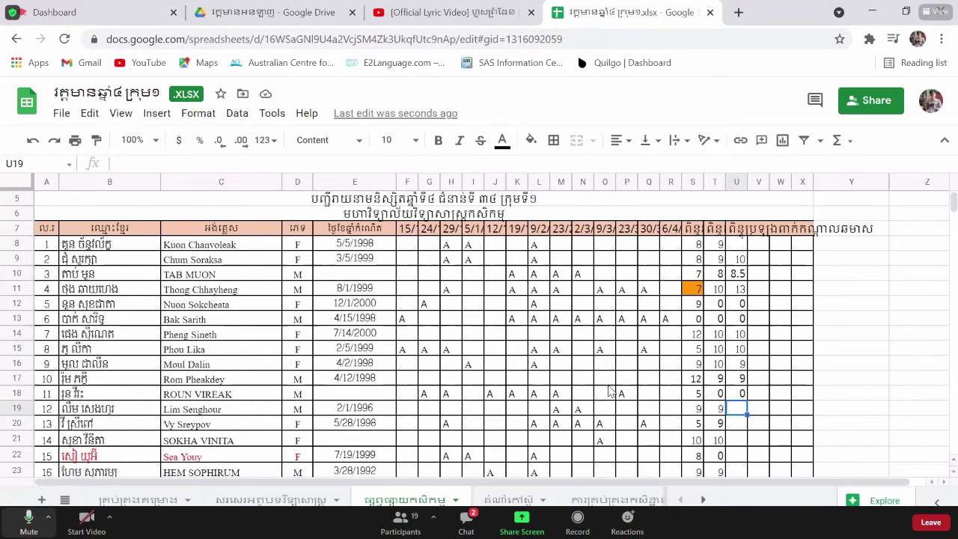
type("14")
key("Return")
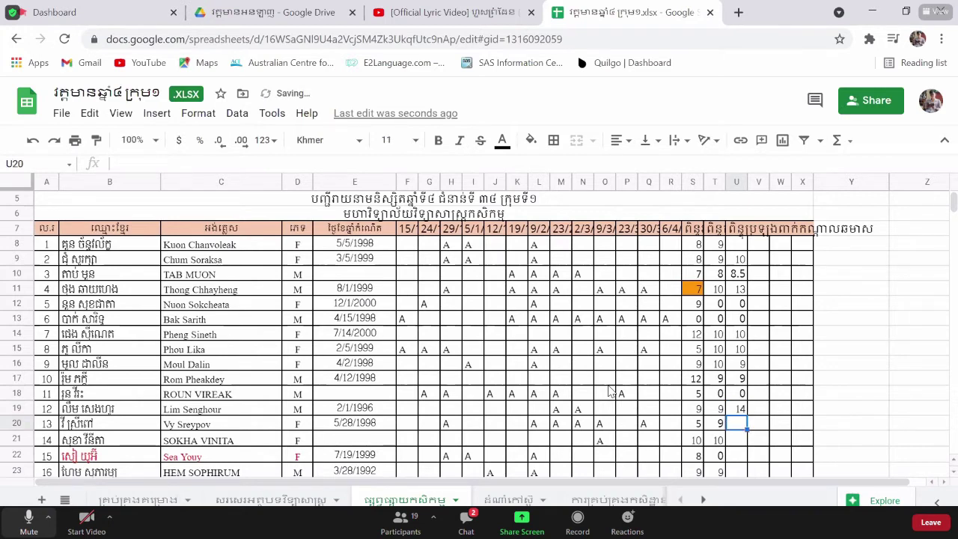
- Enter the midterm scores of students 13 to 15: 8 in U20, 9 in U21 and 0 in U22
key("alt+a")
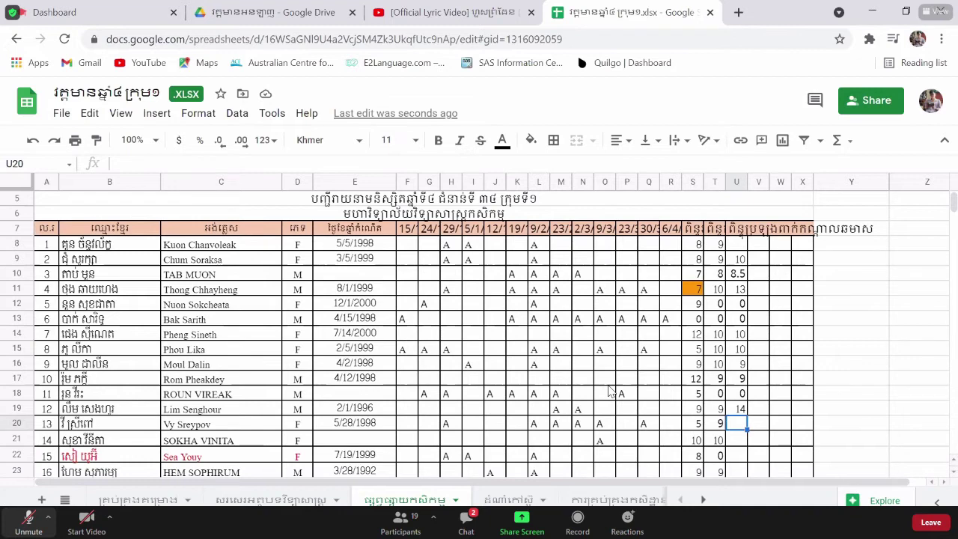
type("8")
key("Return")
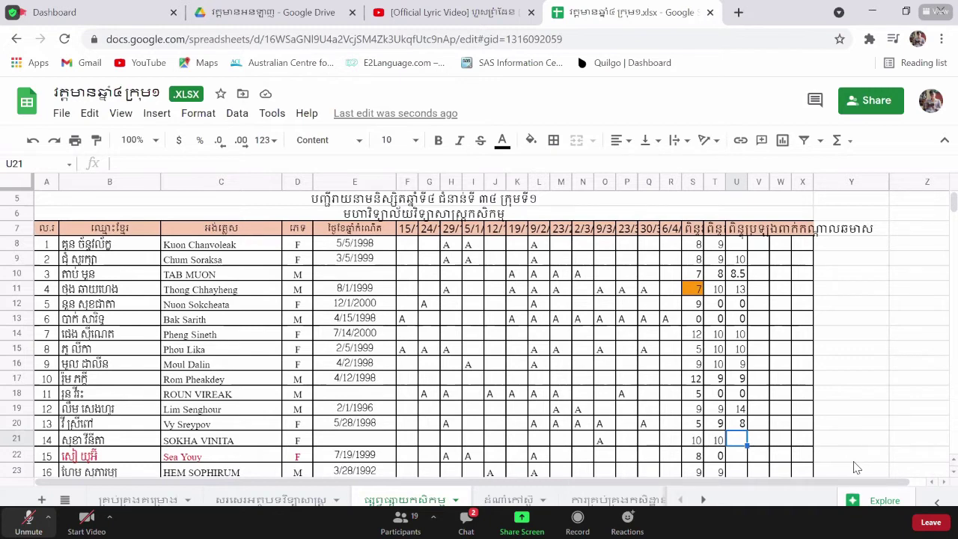
type("9")
key("Return")
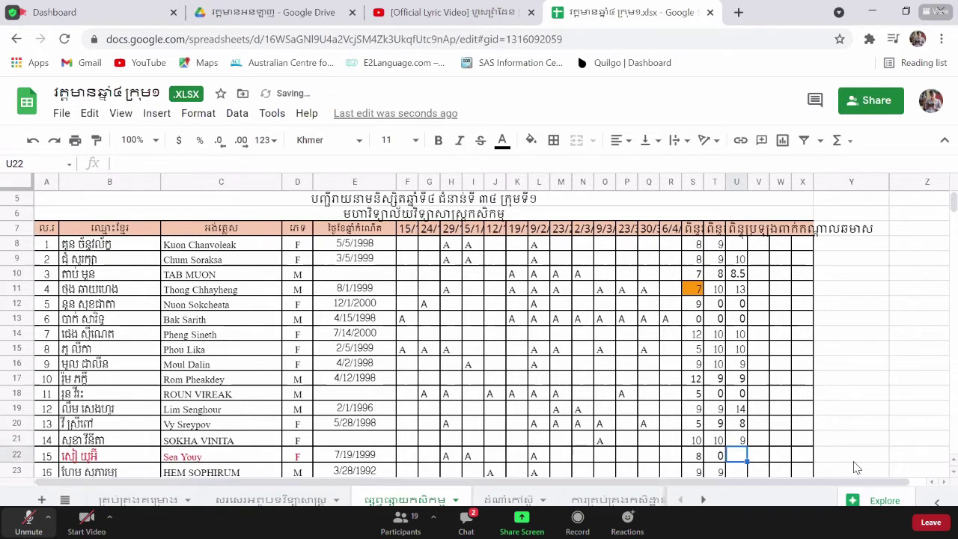
type("0")
key("Return")
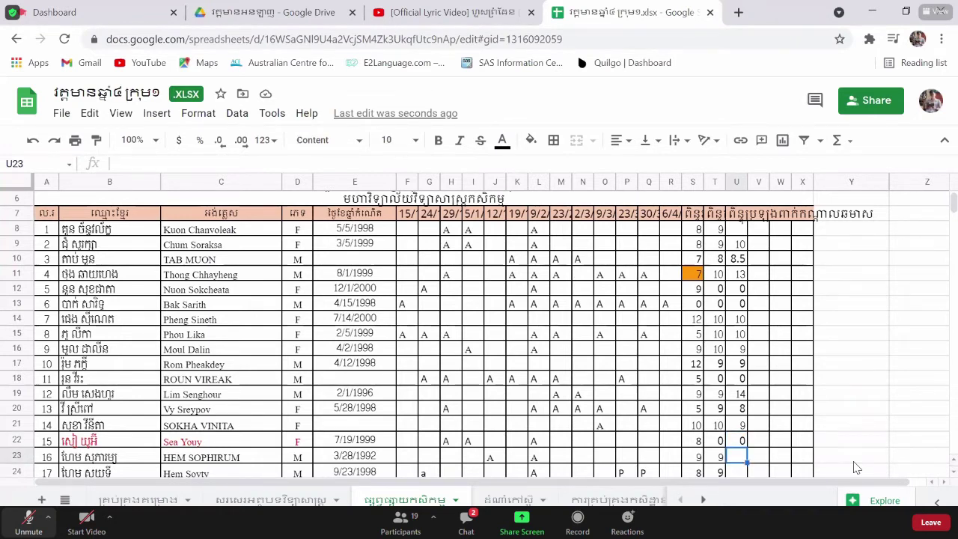
- Enter the midterm scores of students 16 to 18: 12 in U23, 9 in U24 and 11 in U25
type("12")
key("Return")
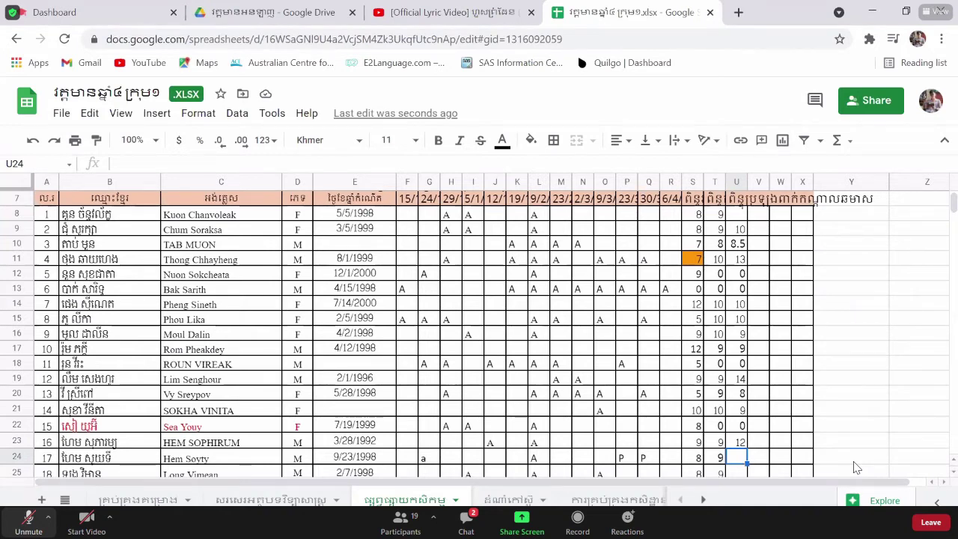
type("9")
key("Return")
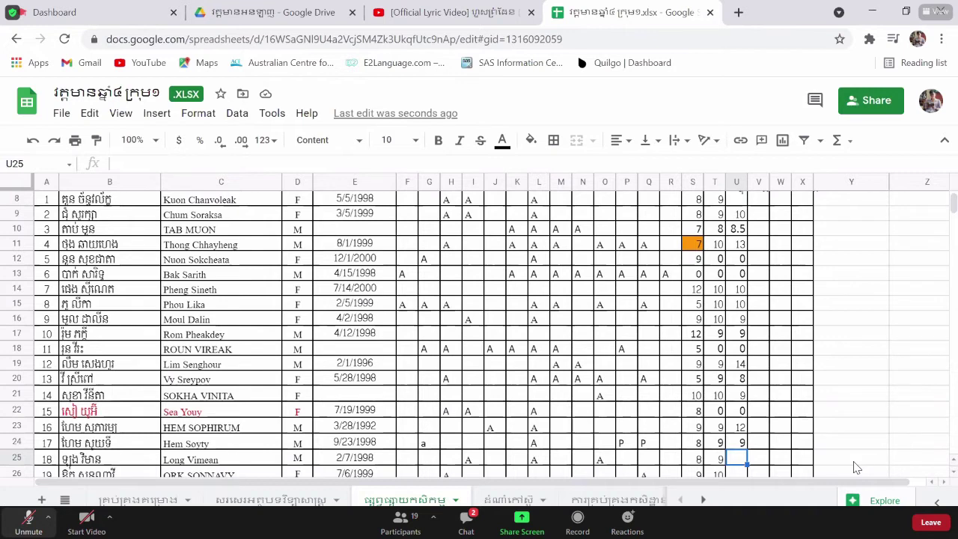
type("11")
key("Return")
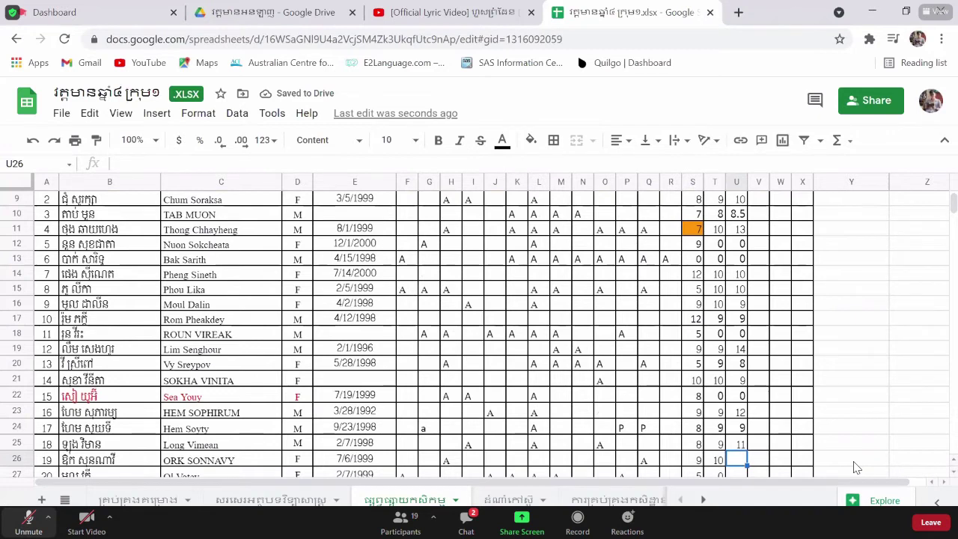
- Enter the midterm scores of students 19 to 21: 9 in U26, 0 in U27 and 9 in U28
type("9")
key("Return")
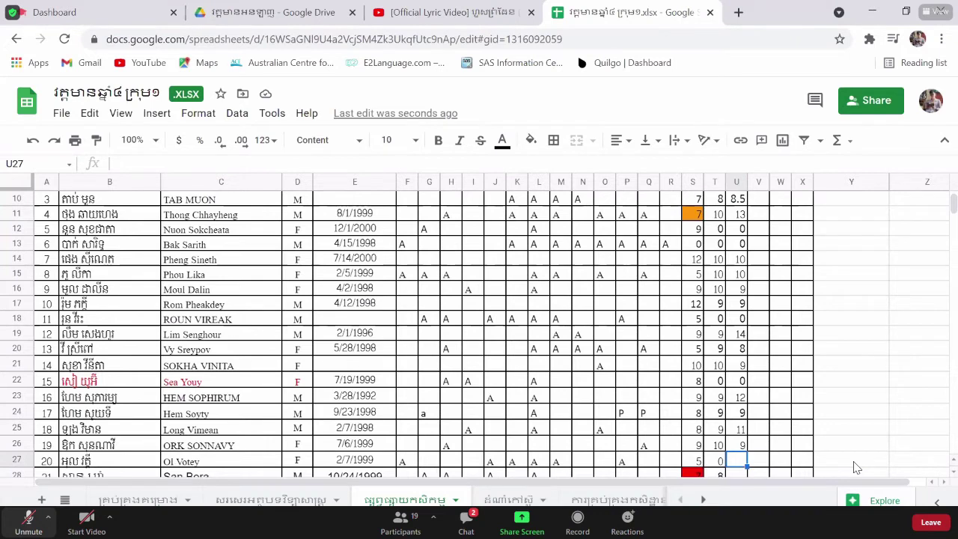
type("0")
key("Return")
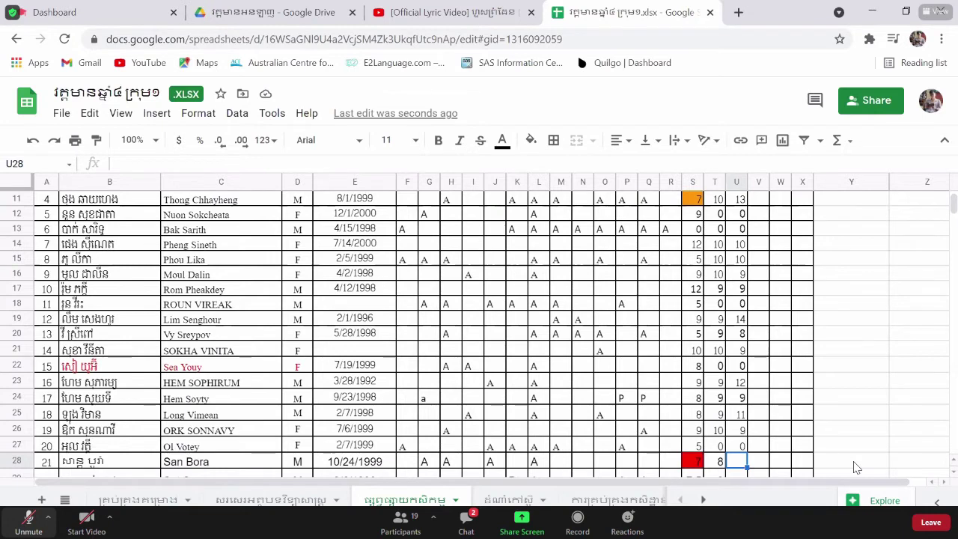
type("9")
key("Return")
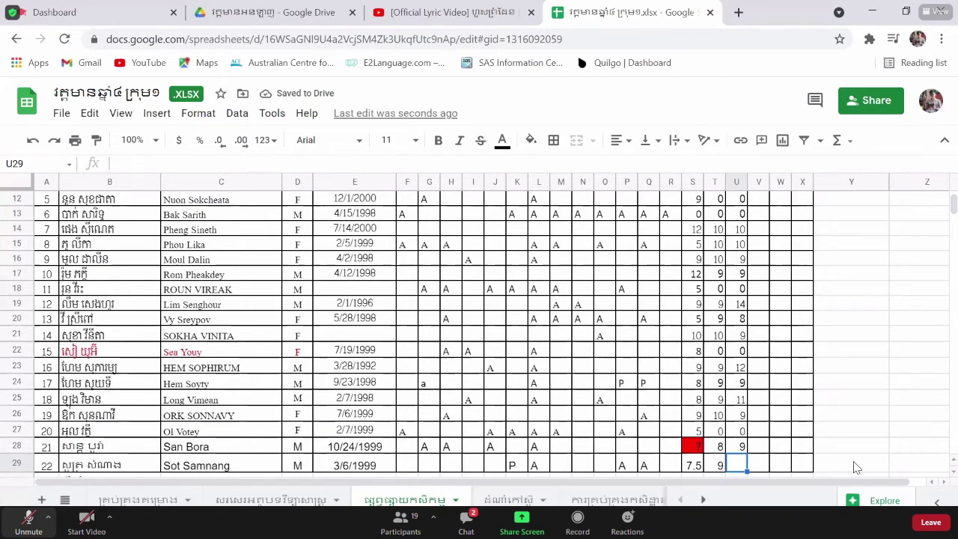
- Enter the midterm scores of student 22 and the unnumbered student in row 30: 9 in U29 and 6.5 in U30
type("9")
key("Return")
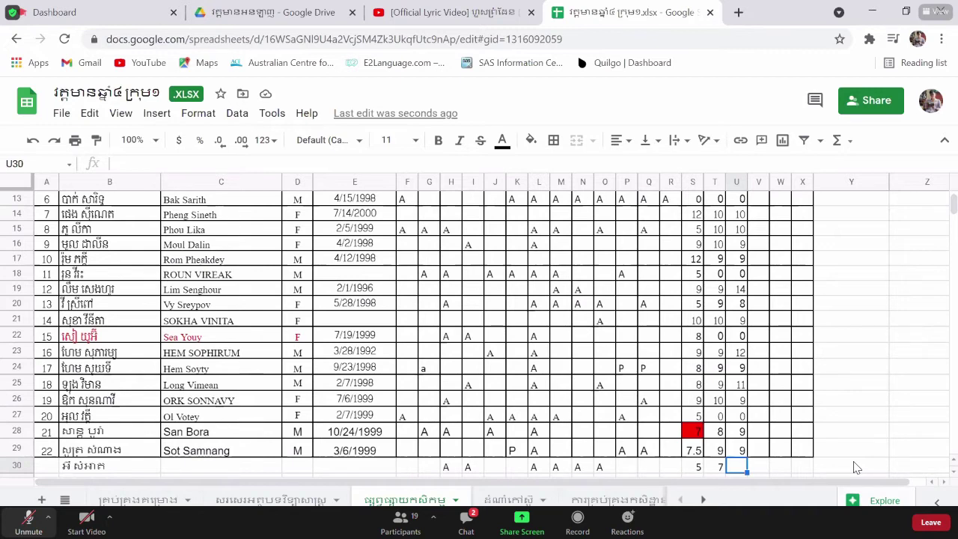
type("6.5")
key("Up")
- Fill in the missing midterm score of student 1 in U8 with 10
key("Up")
key("Up")
key("Up")
key("Up")
key("Up")
key("Up")
key("Up")
key("Up")
key("Up")
key("Up")
key("Up")
key("Up")
key("Up")
key("Up")
key("Up")
key("Up")
key("Up")
key("Up")
key("Up")
key("Up")
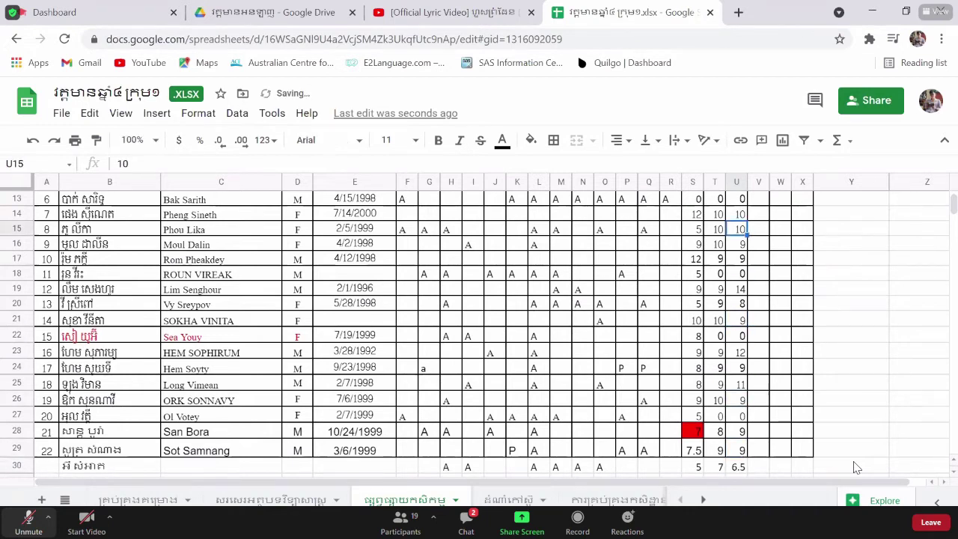
key("Down")
key("Down")
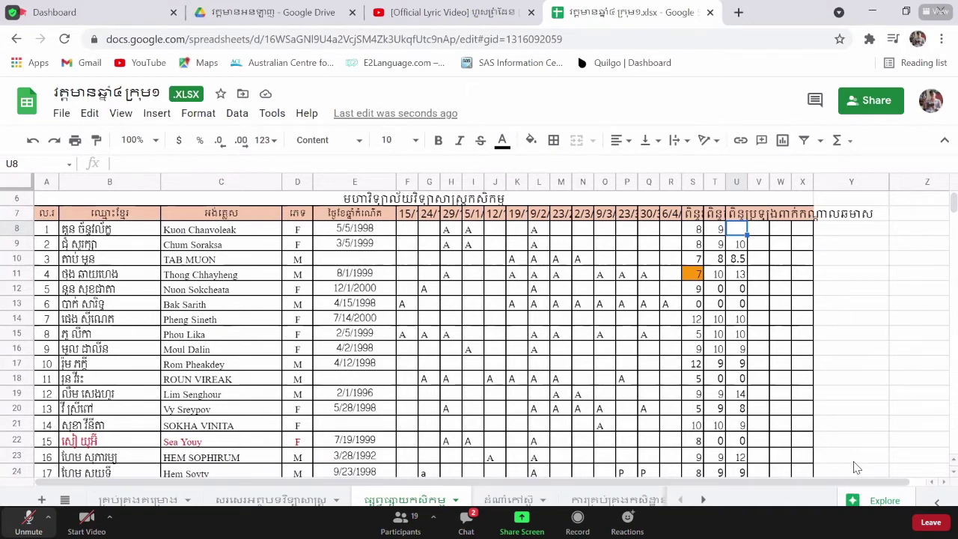
type("10")
key("Tab")
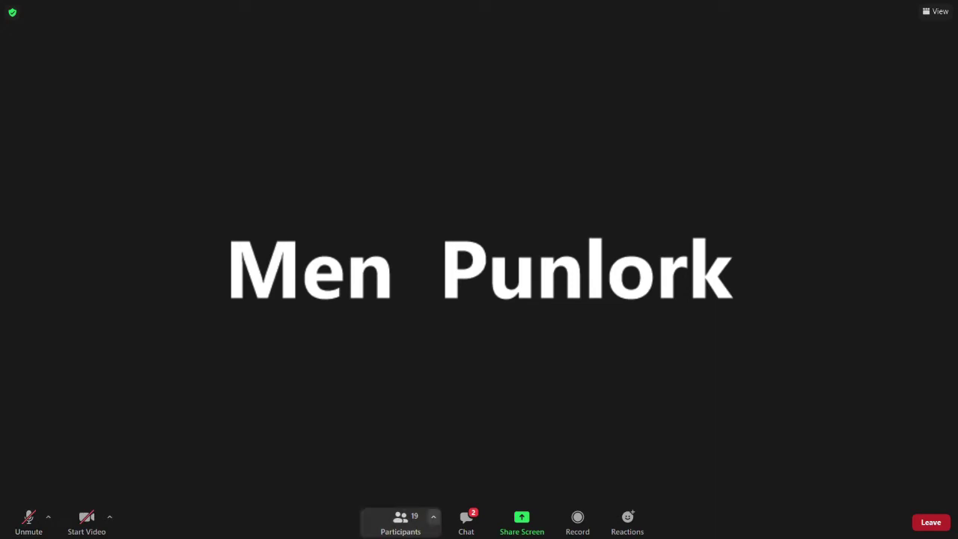
- Open the chat of the Zoom meeting
left_click(465, 520)
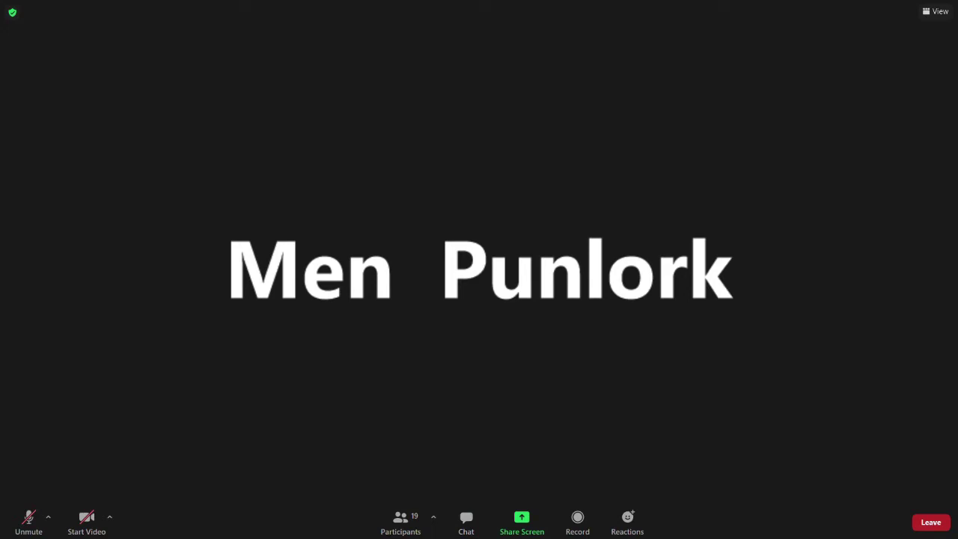
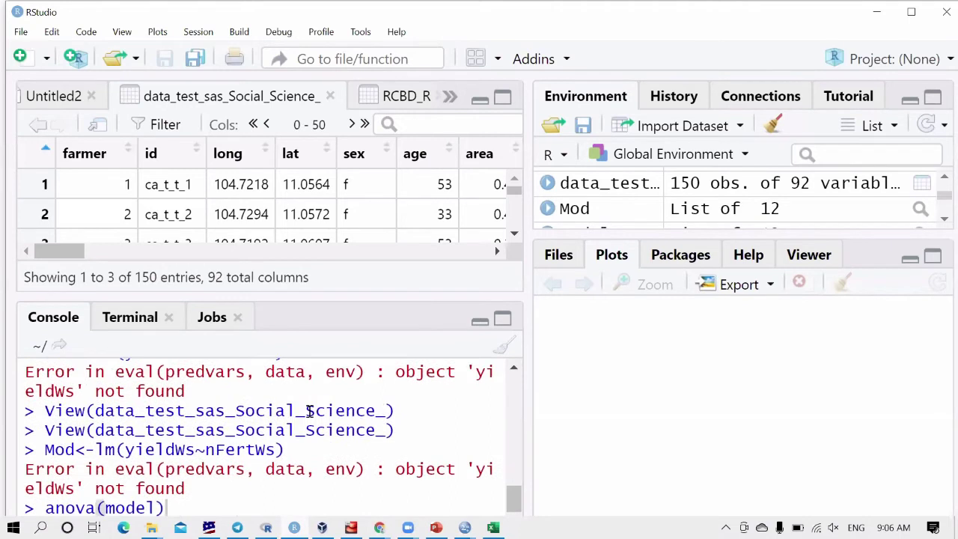
- In RStudio, view the Mod linear model and the anova table from the global environment
double_click(620, 215)
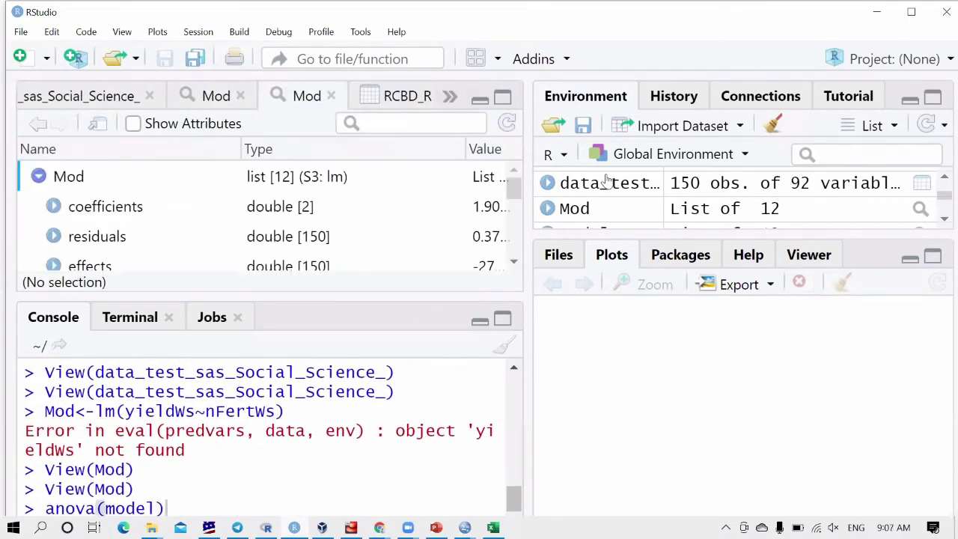
scroll(592, 208, "down", 3)
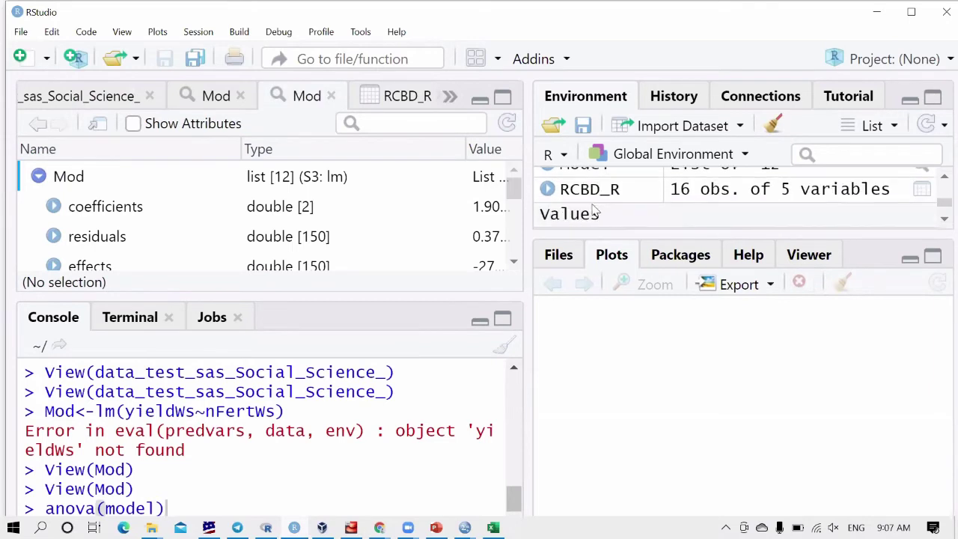
scroll(592, 189, "up", 5)
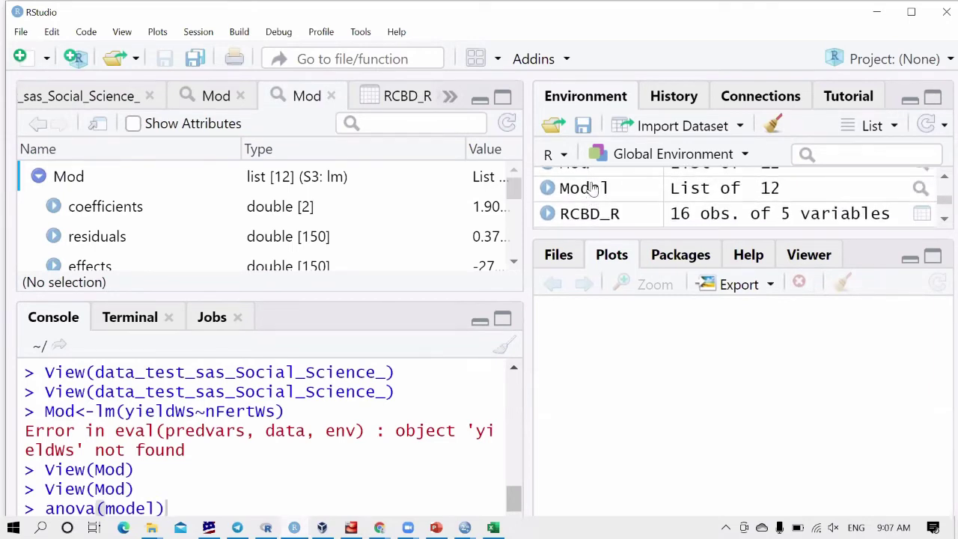
left_click(584, 191)
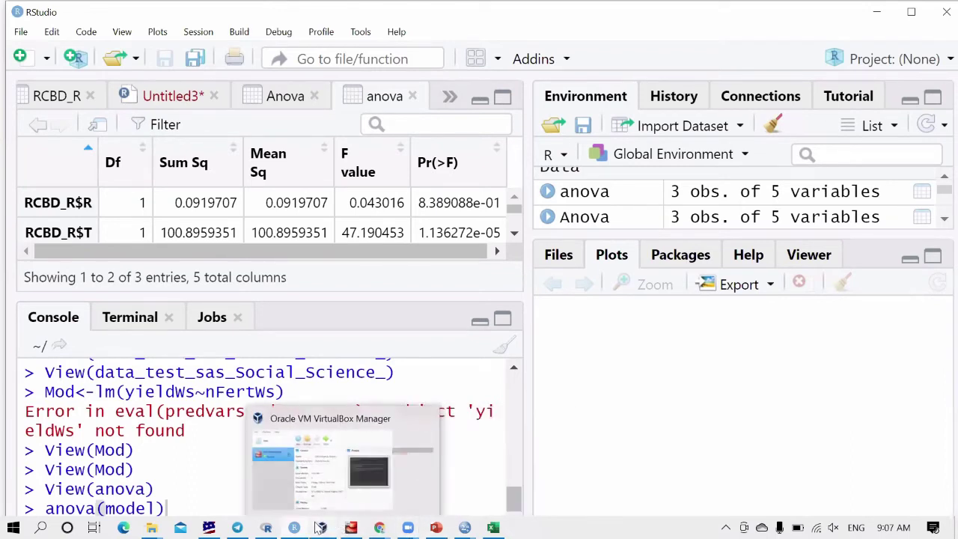
- Switch to SAS Studio and try to run only the proc sgscatter block for y, x1 and x2 on lines 153 to 155
mouse_move(380, 531)
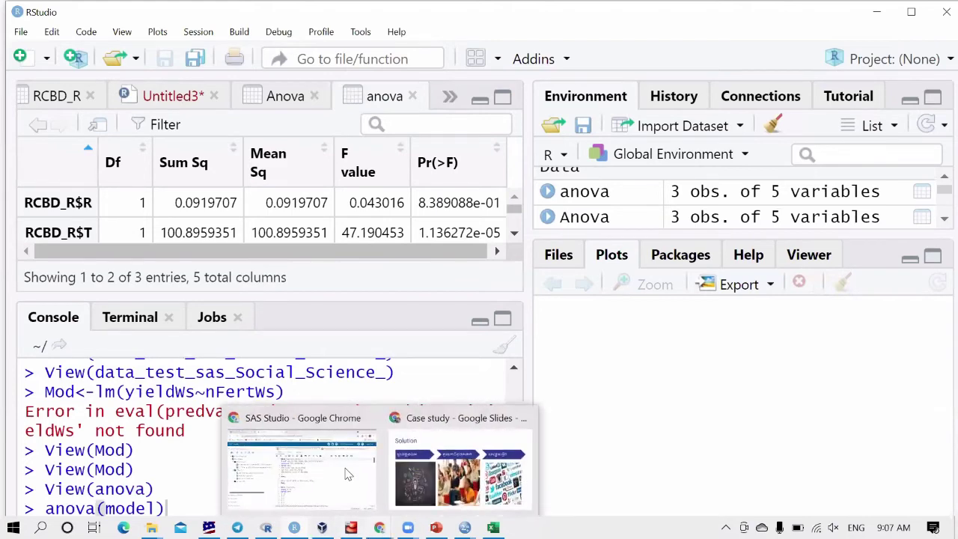
left_click(358, 425)
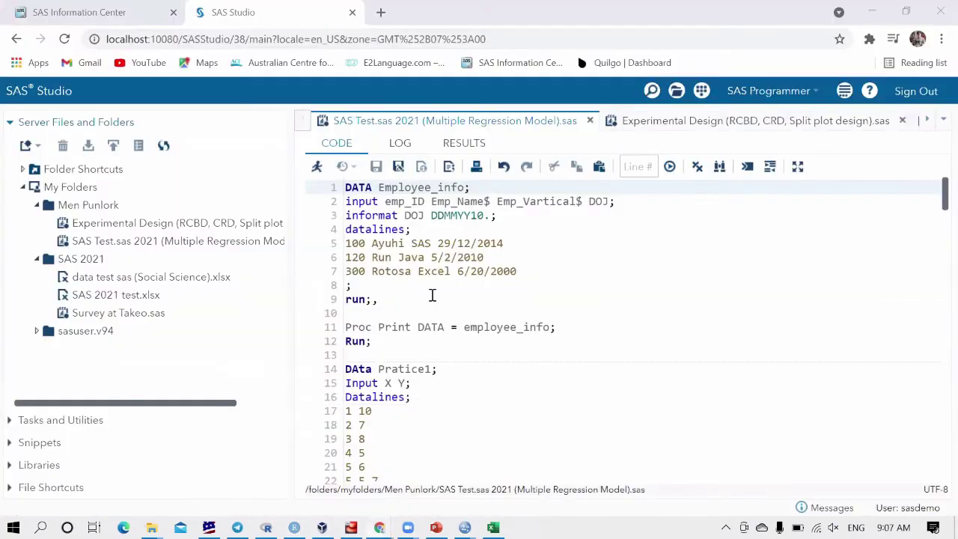
scroll(432, 296, "down", 20)
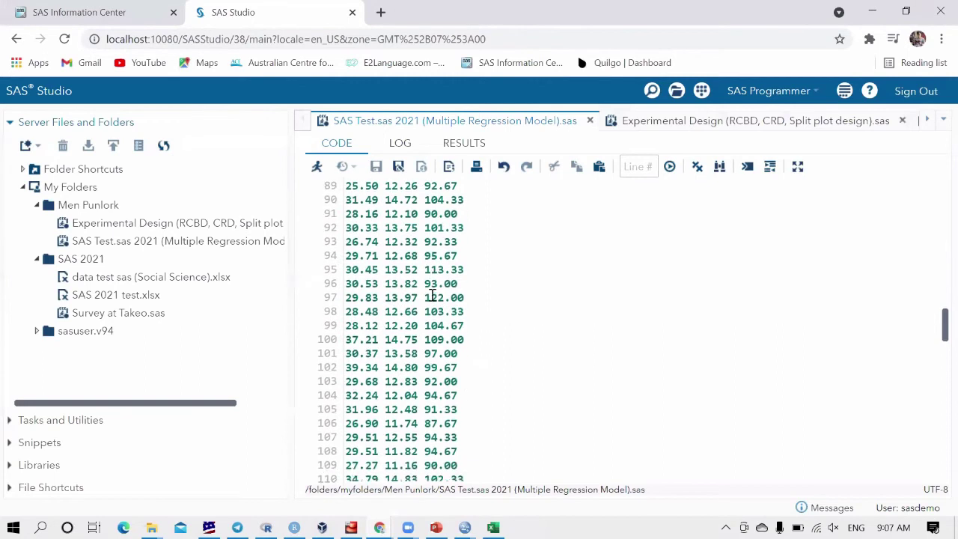
scroll(432, 295, "down", 2)
left_click(387, 428)
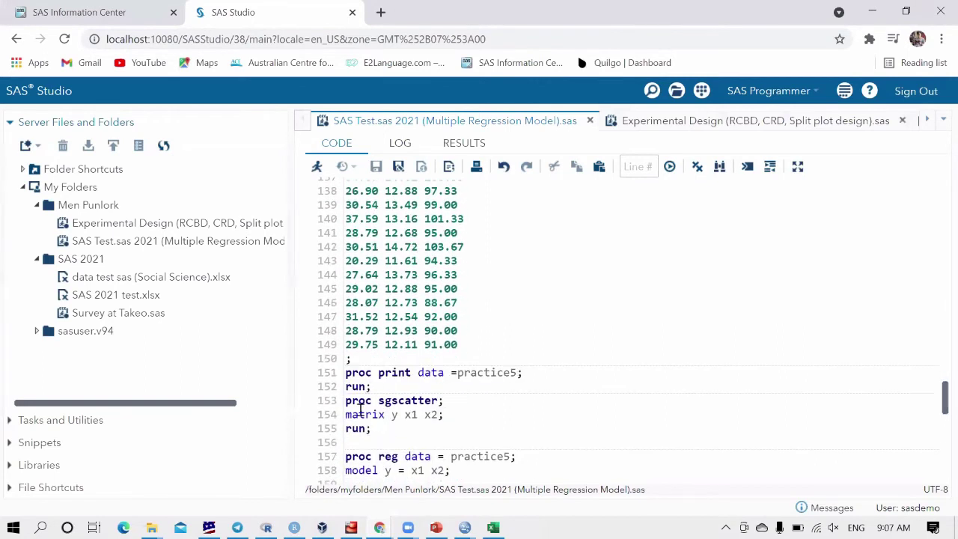
left_click(346, 404, "shift")
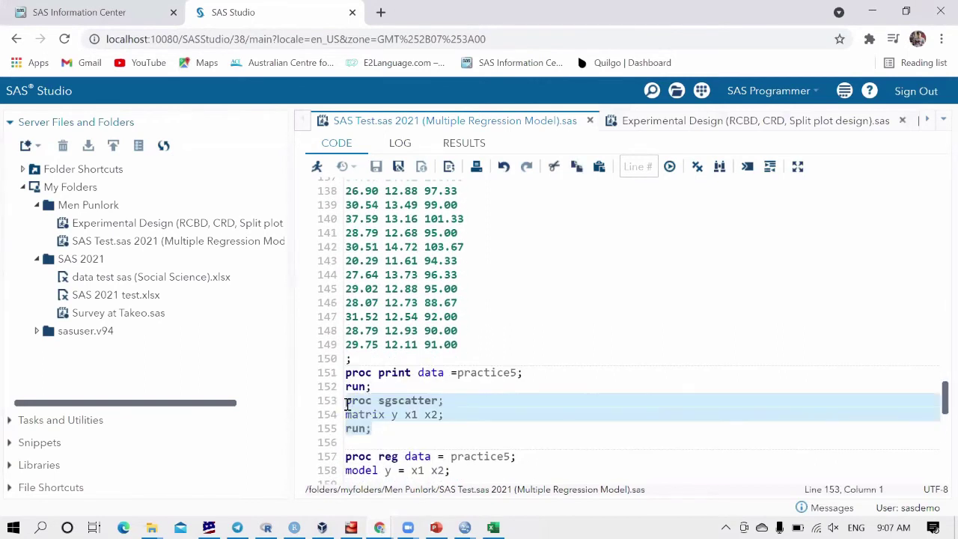
left_click(315, 167)
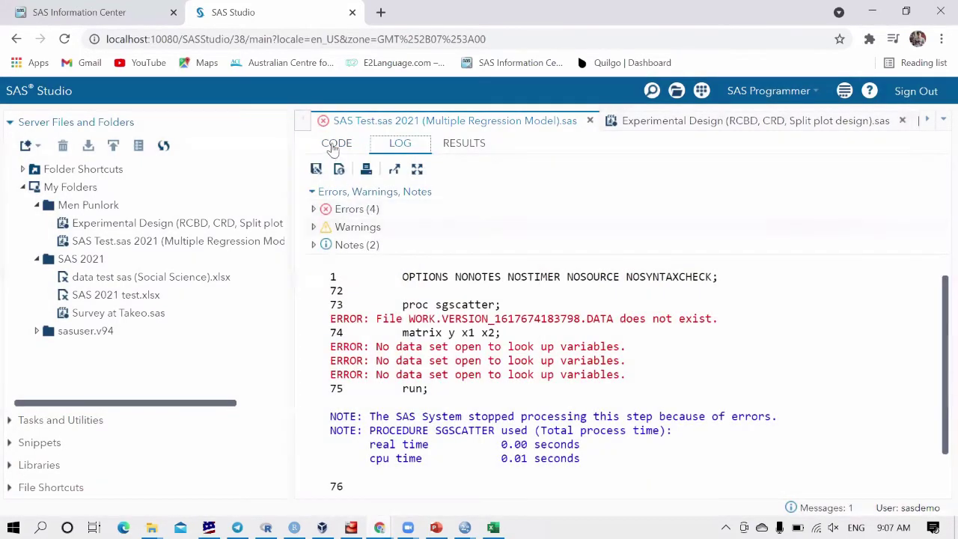
left_click(336, 143)
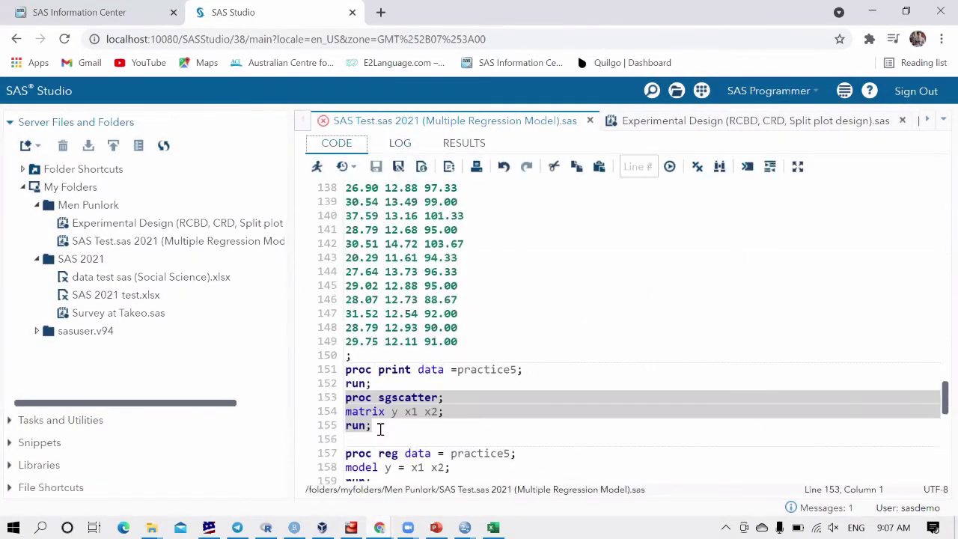
- Try to run only the proc corr block for practice5 with plots=matrix(histogram) and variables y, x1 and x2
left_click(380, 427)
scroll(392, 449, "down", 5)
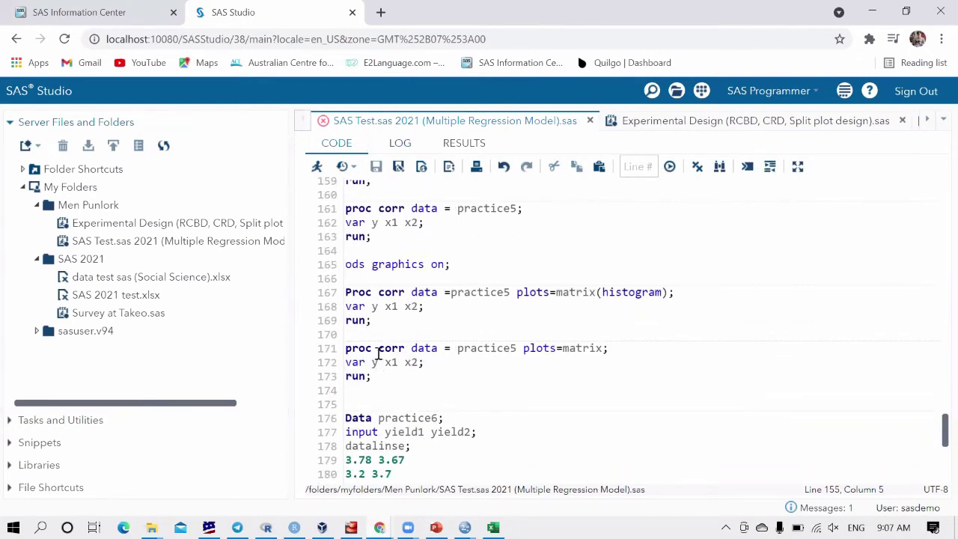
left_click_drag(377, 323, 338, 280)
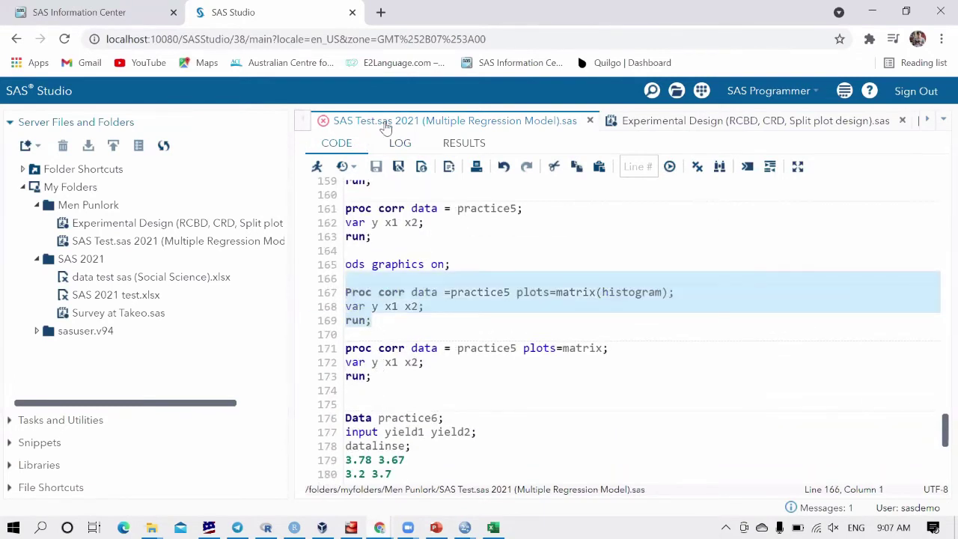
left_click(317, 166)
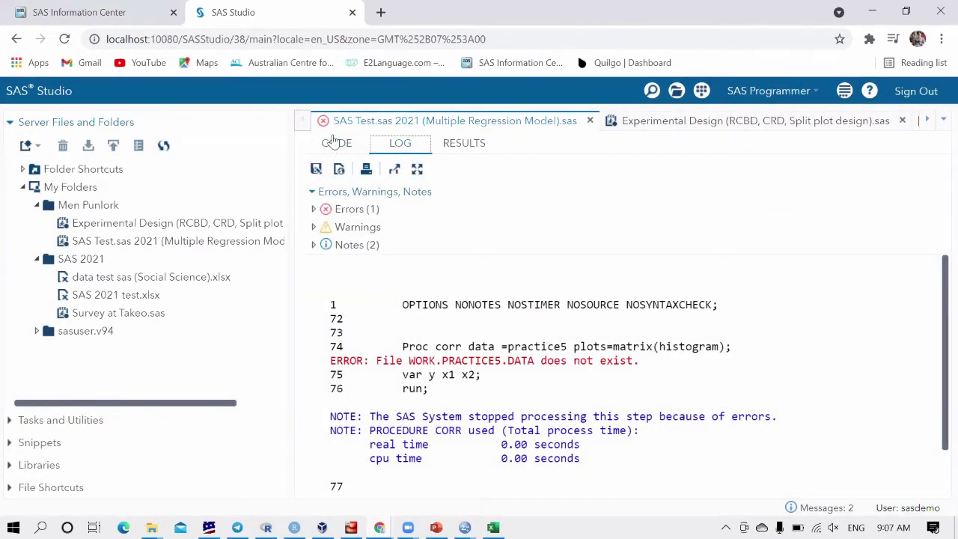
left_click(327, 142)
left_click(393, 326)
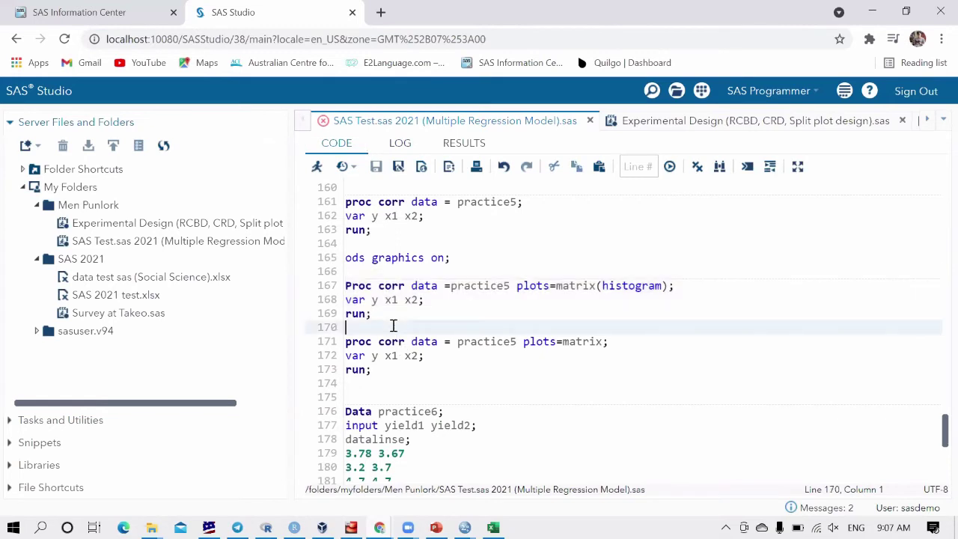
- Select the practice5 correlation code between lines 163 and 170 and run the multiple regression SAS program
left_click_drag(393, 325, 323, 217)
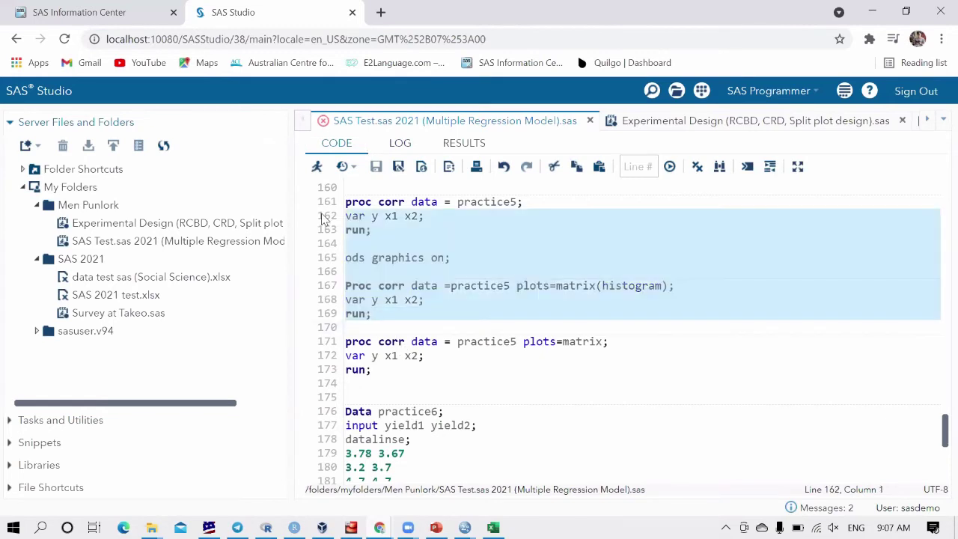
left_click(386, 237)
left_click(377, 229)
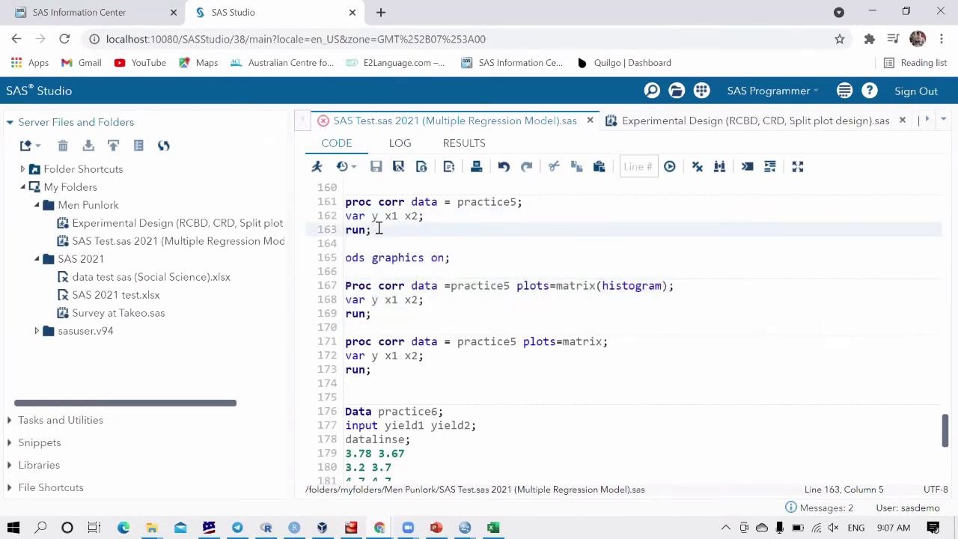
left_click_drag(377, 229, 348, 329)
left_click(317, 166)
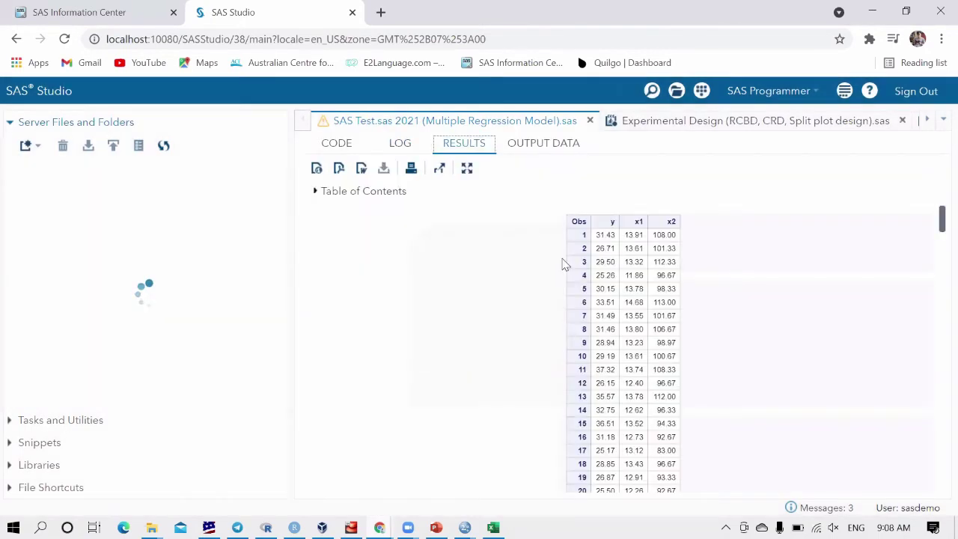
- Review the program's results from the practice5 data listing through the regression output to the Fit Diagnostics for y plots
scroll(633, 266, "down", 20)
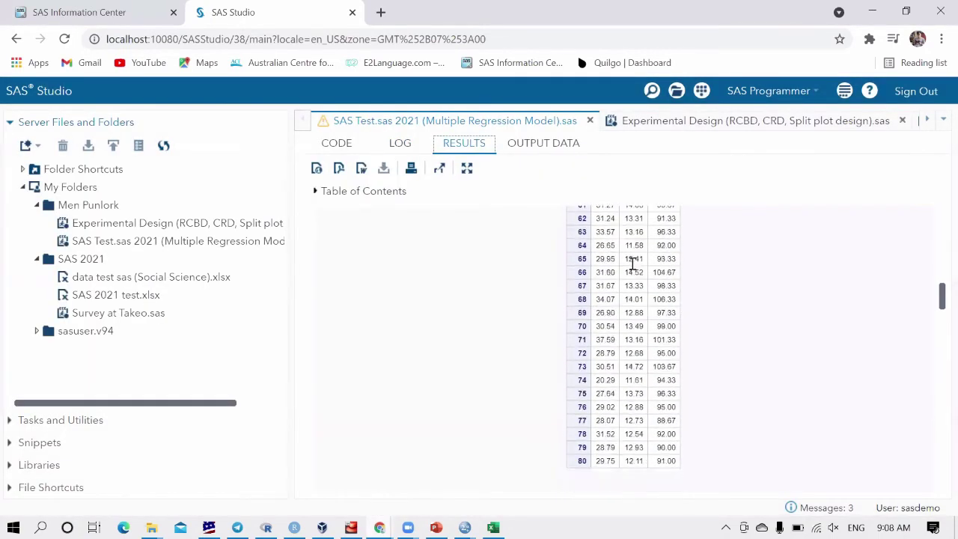
scroll(633, 268, "down", 15)
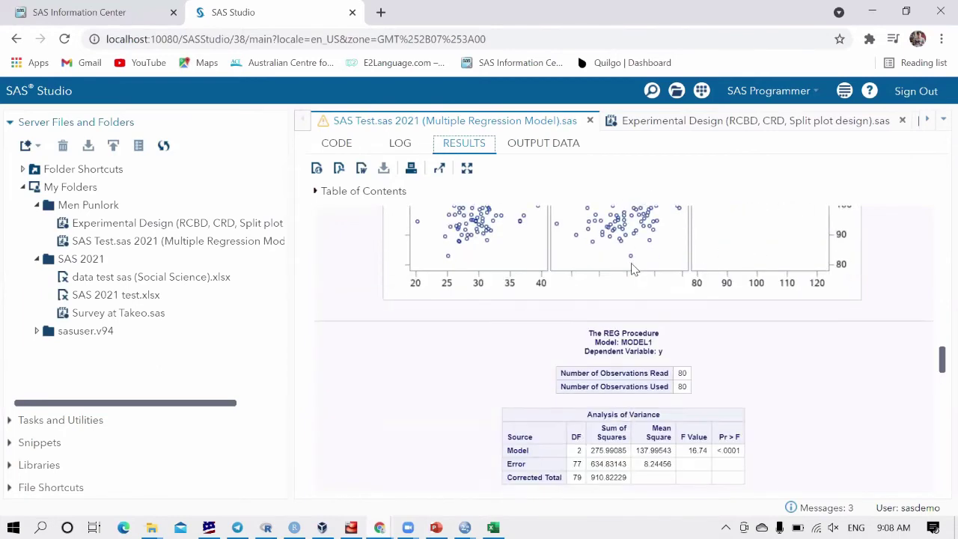
scroll(632, 268, "down", 8)
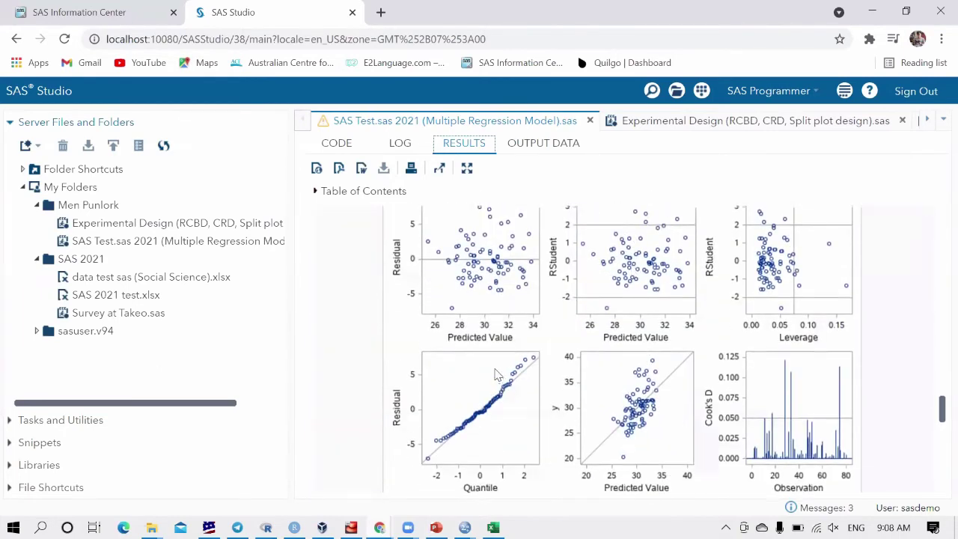
scroll(494, 374, "up", 1)
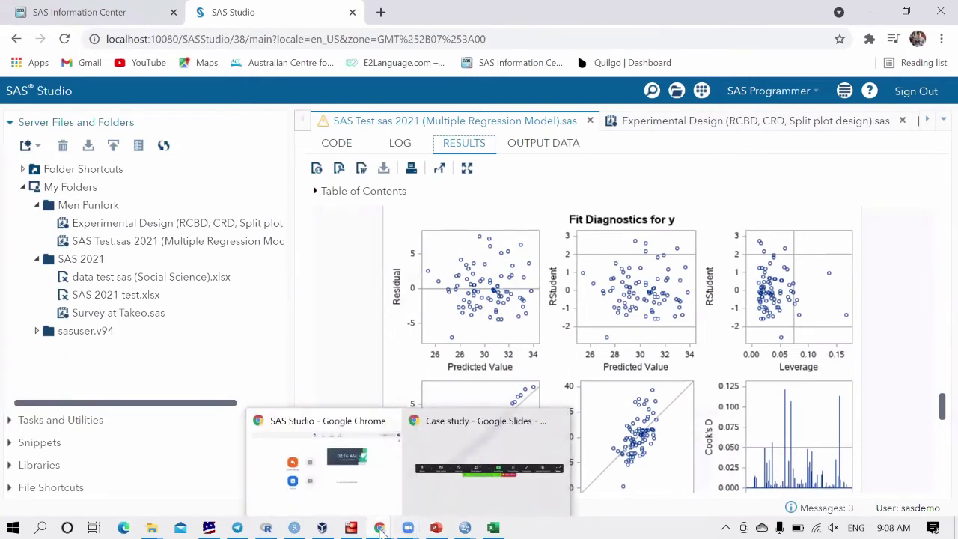
- Switch to the Case study presentation in Google Slides and advance from the Solution slide to the Impact slide
left_click(464, 464)
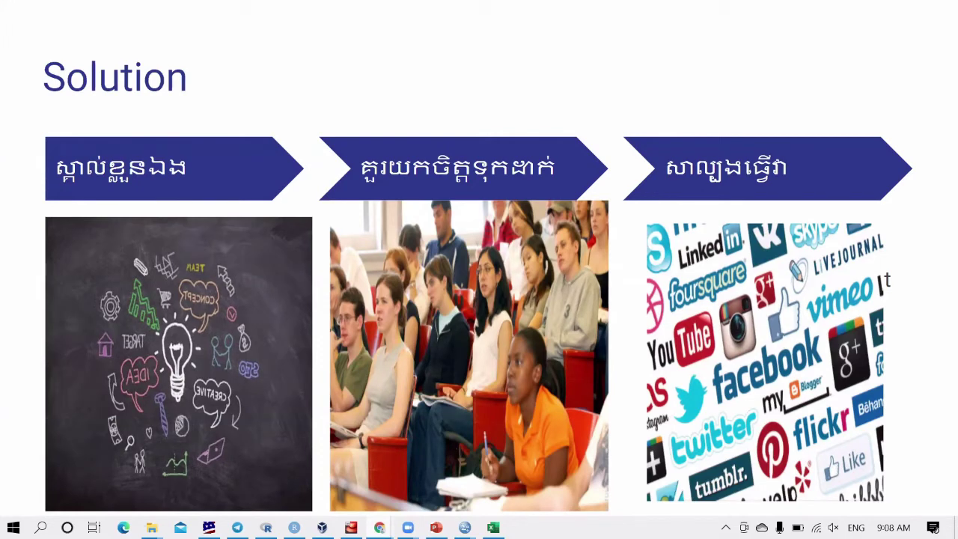
key("Right")
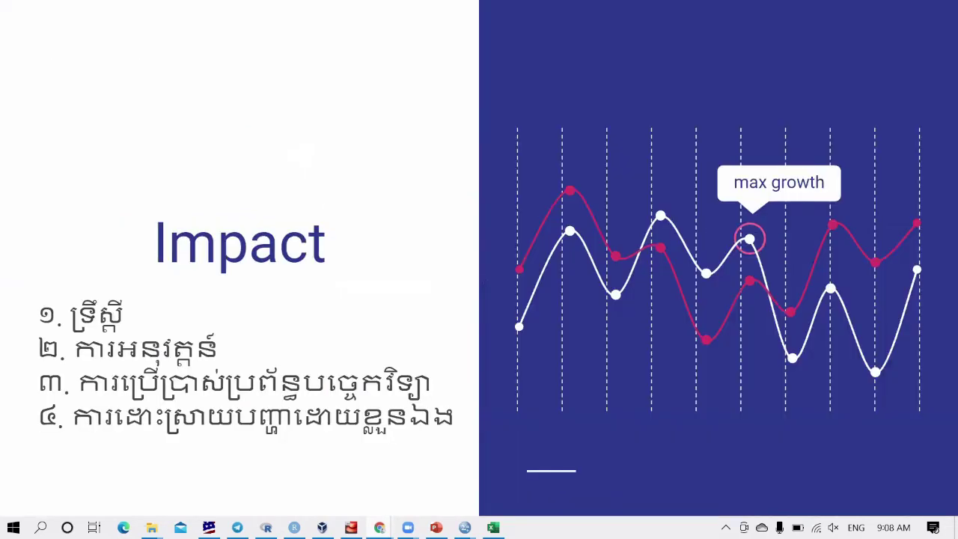
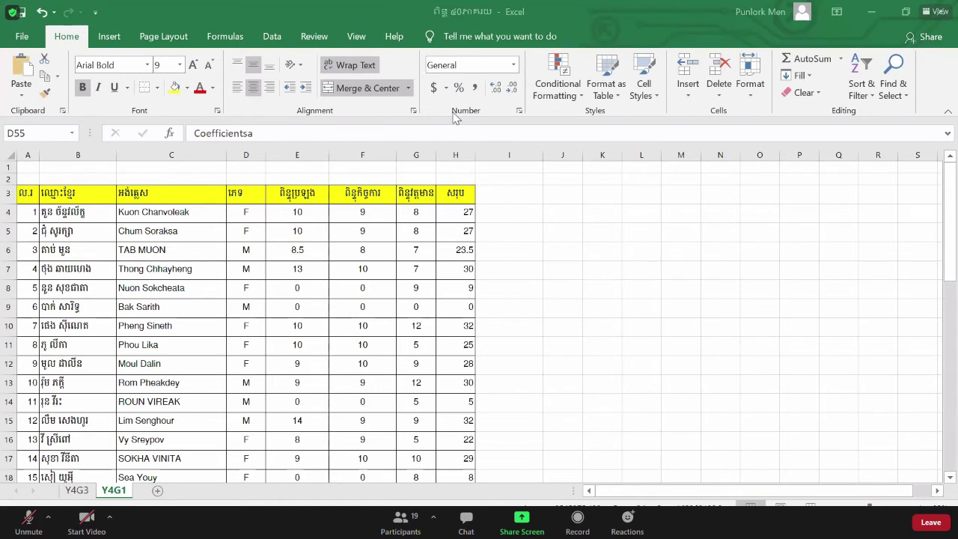
- Unmute the Zoom microphone briefly to speak, and lower the system volume to 78
key("alt+a")
key("XF86AudioLowerVolume")
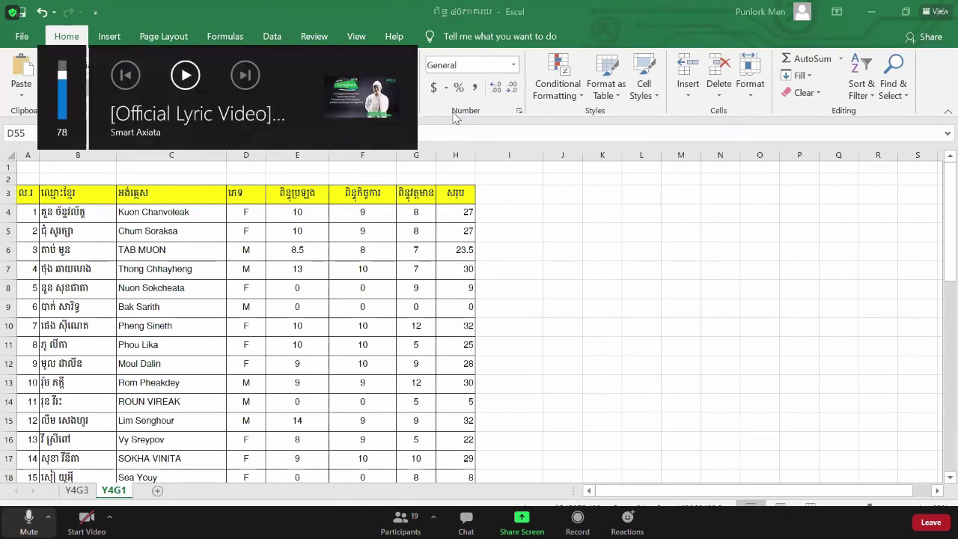
key("alt+a")
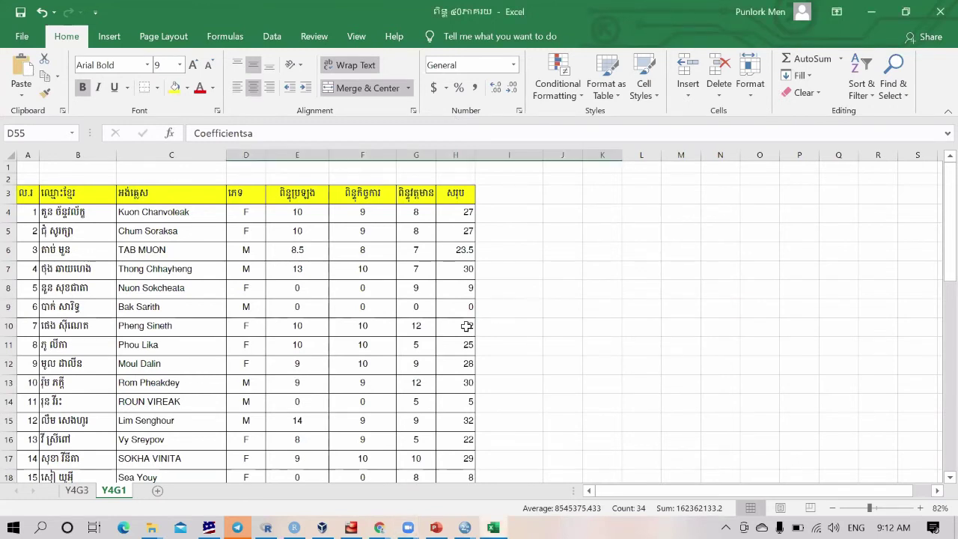
- In Excel's Y4G1 sheet, examine the total scores in column H for the students in rows 10, 15 and 6
left_click(466, 325)
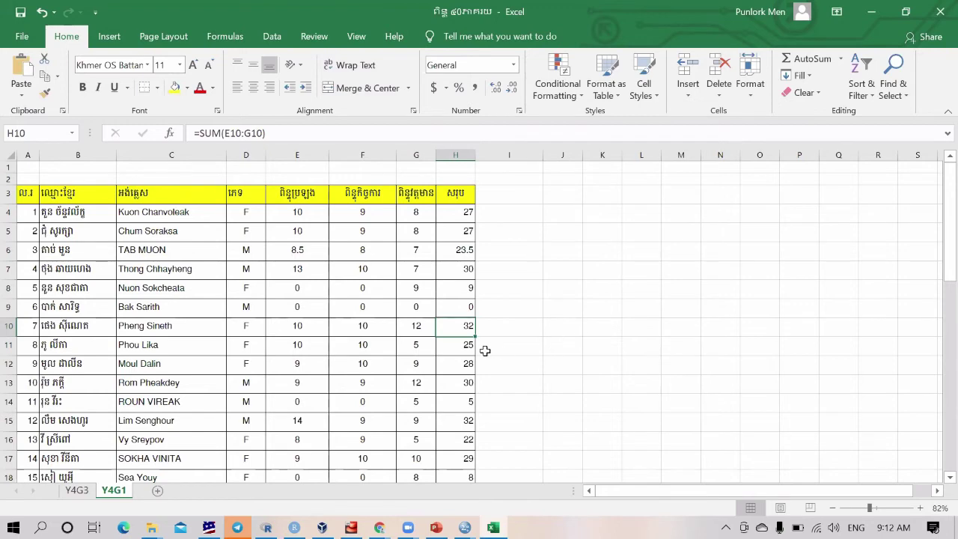
scroll(449, 359, "down", 2)
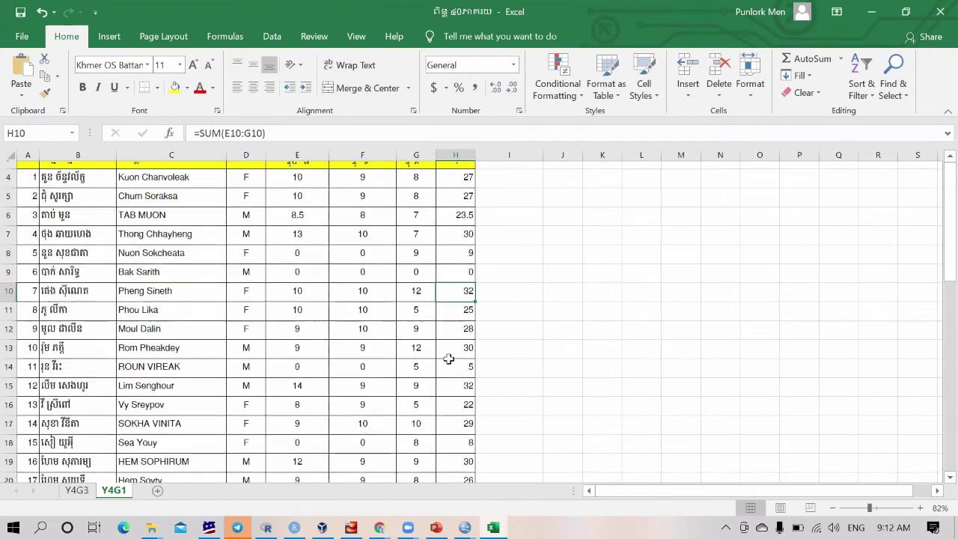
scroll(448, 360, "down", 1)
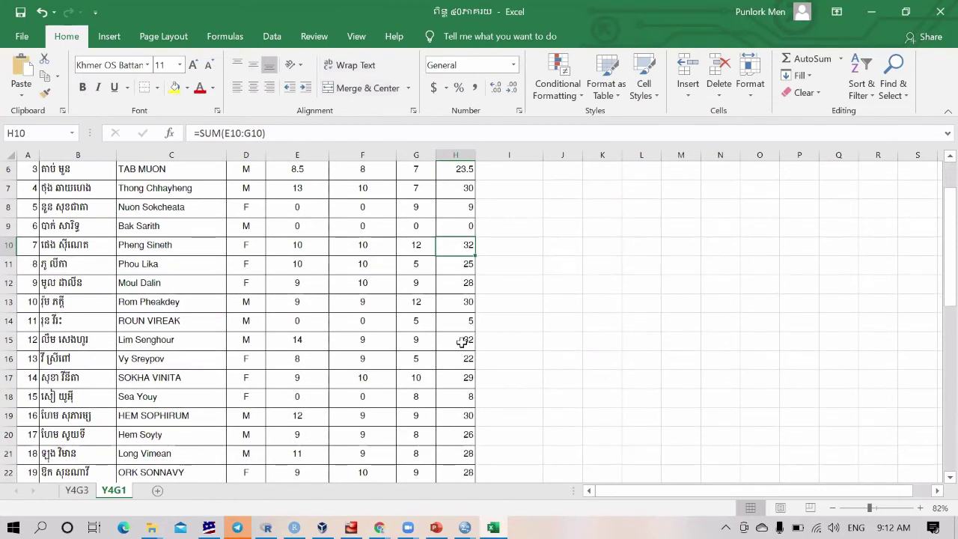
left_click(463, 341)
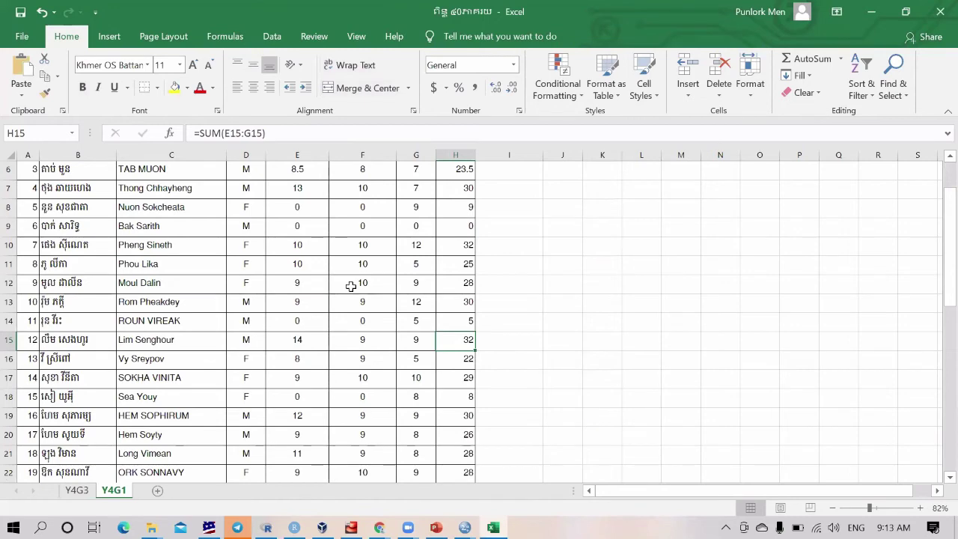
scroll(351, 286, "up", 2)
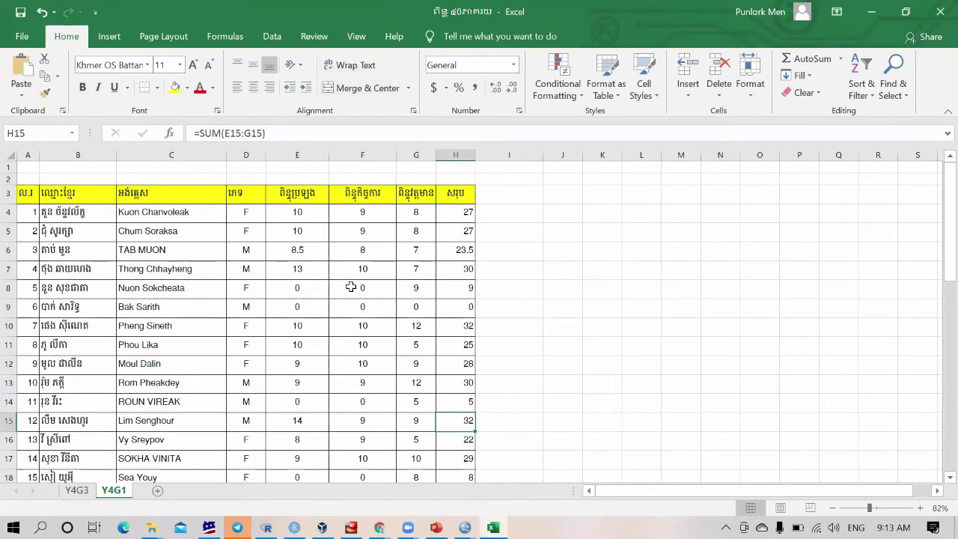
left_click(463, 253)
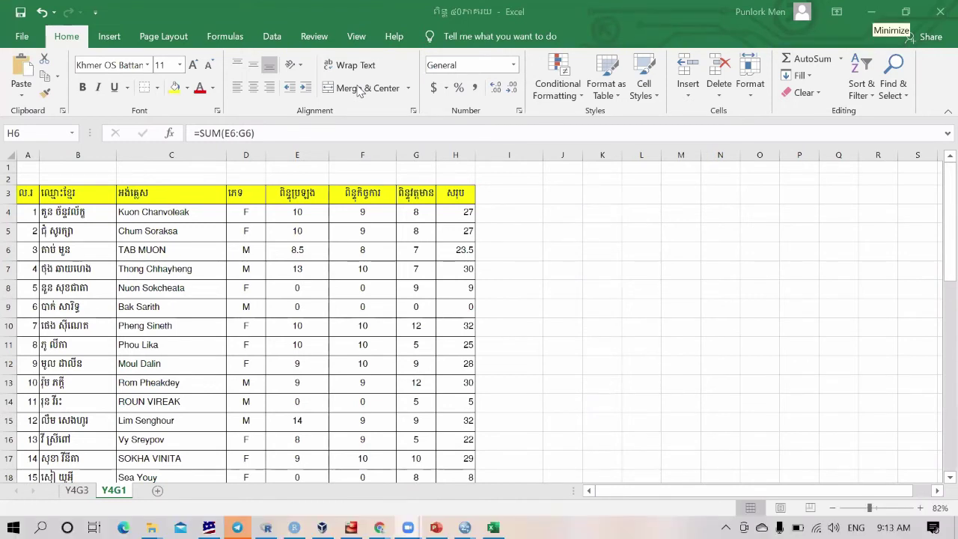
- Examine the totals in H4, H5 and H12, the assignment scores in F4 and F12, and the attendance score in G12
left_click(466, 214)
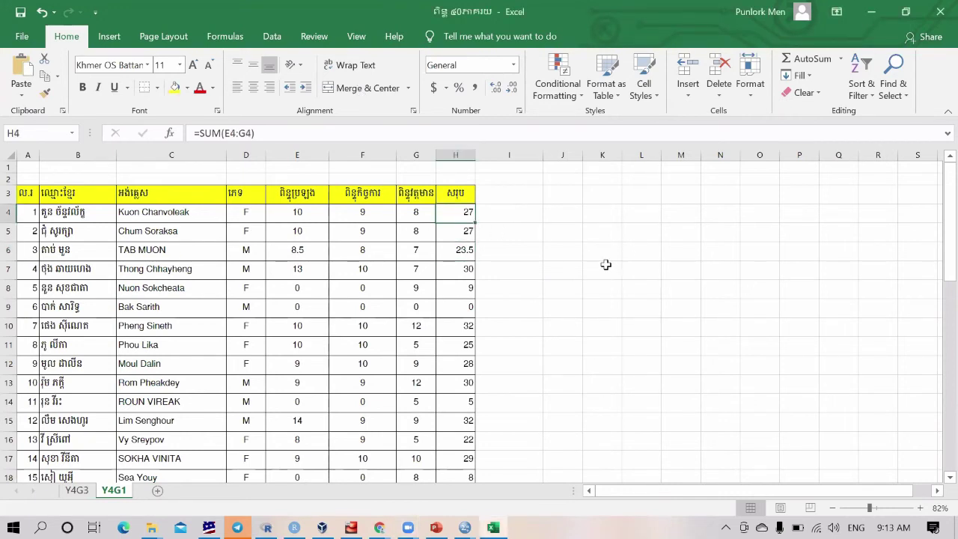
left_click(372, 214)
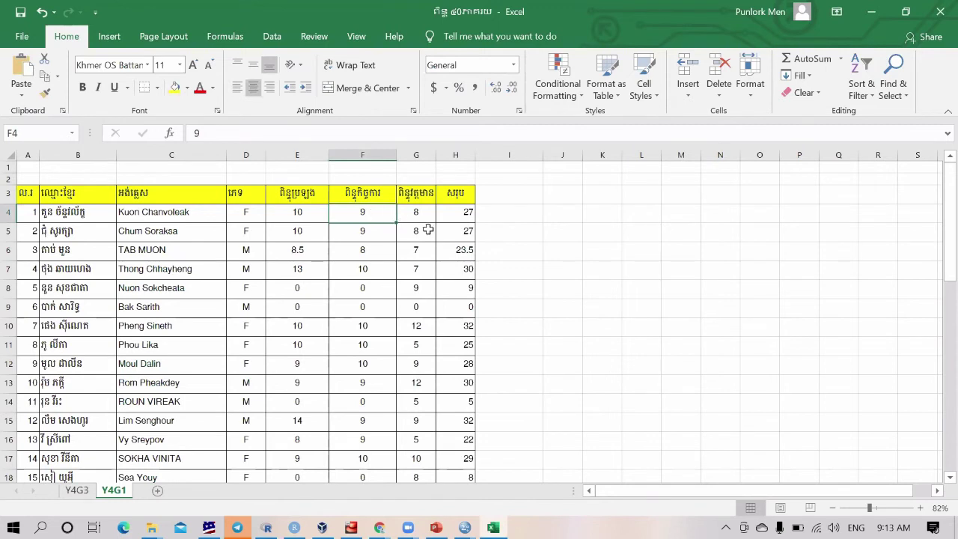
left_click(466, 230)
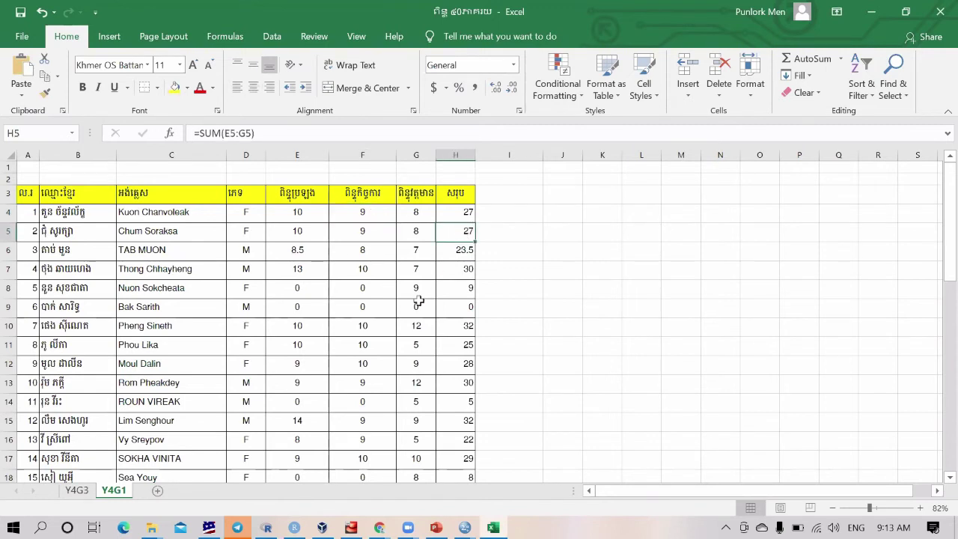
left_click(463, 362)
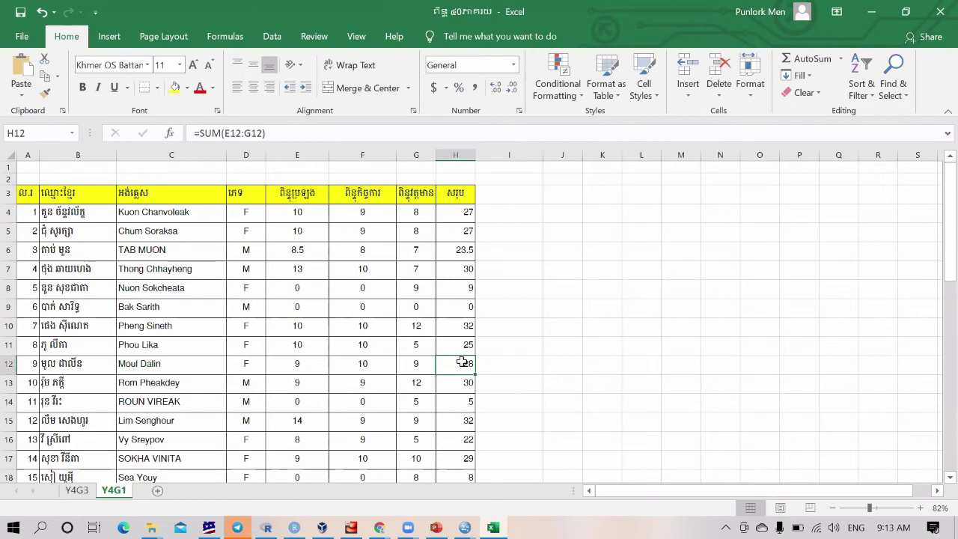
left_click(382, 362)
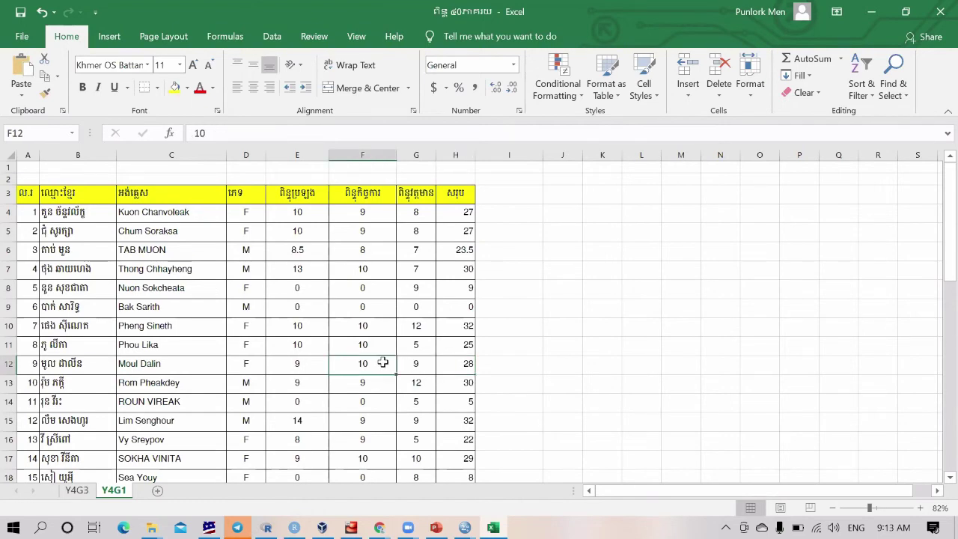
scroll(382, 362, "down", 1)
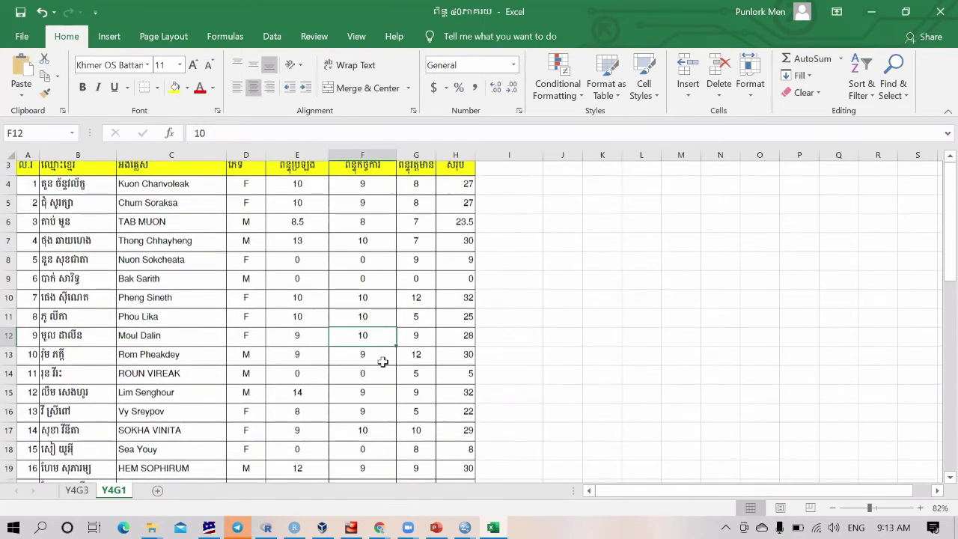
scroll(382, 363, "down", 1)
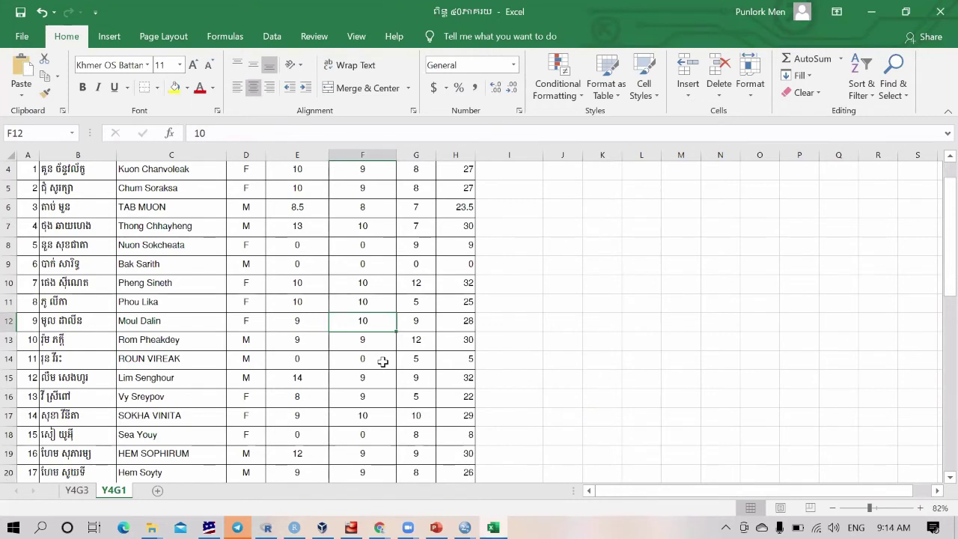
left_click(414, 323)
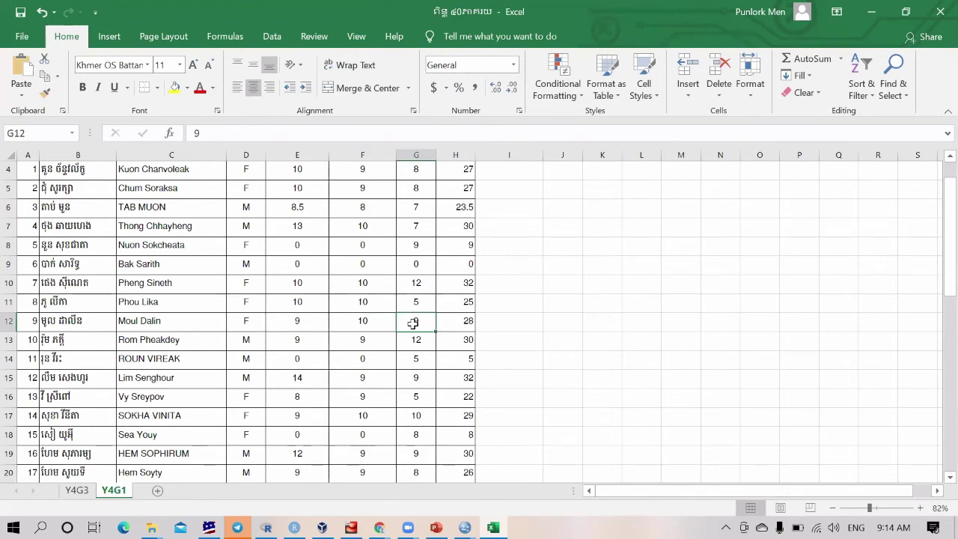
scroll(414, 323, "down", 1)
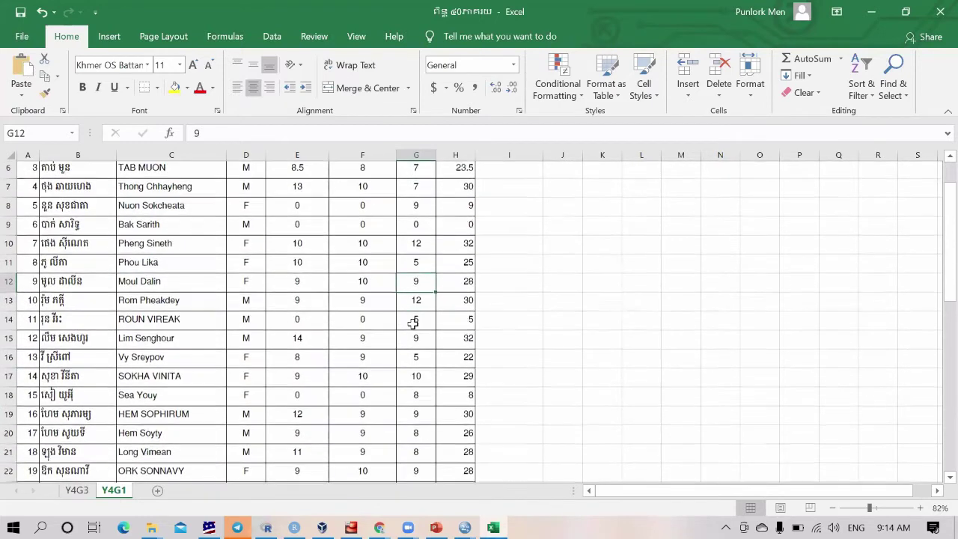
scroll(413, 324, "down", 1)
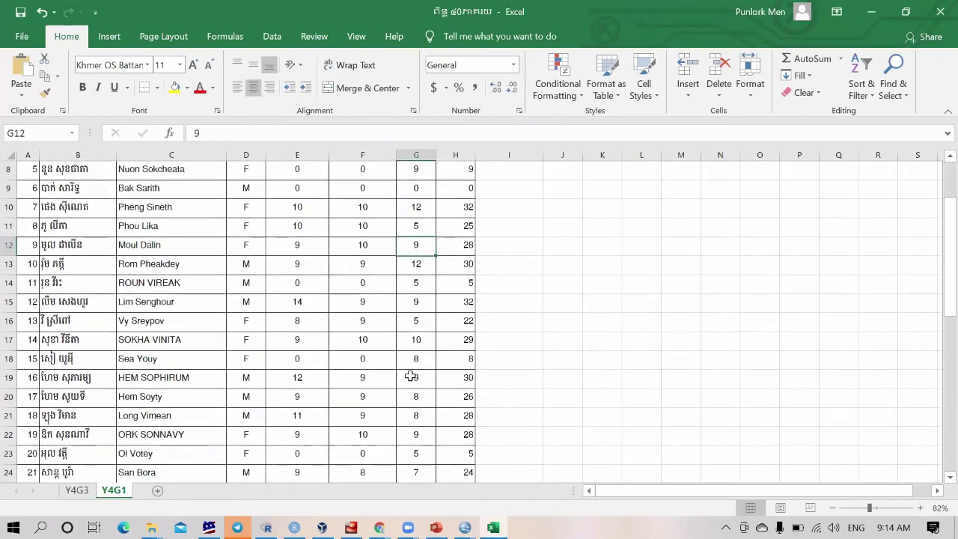
- Compare the exam, assignment and attendance scores and the totals of the students in rows 19 and 21
left_click(407, 377)
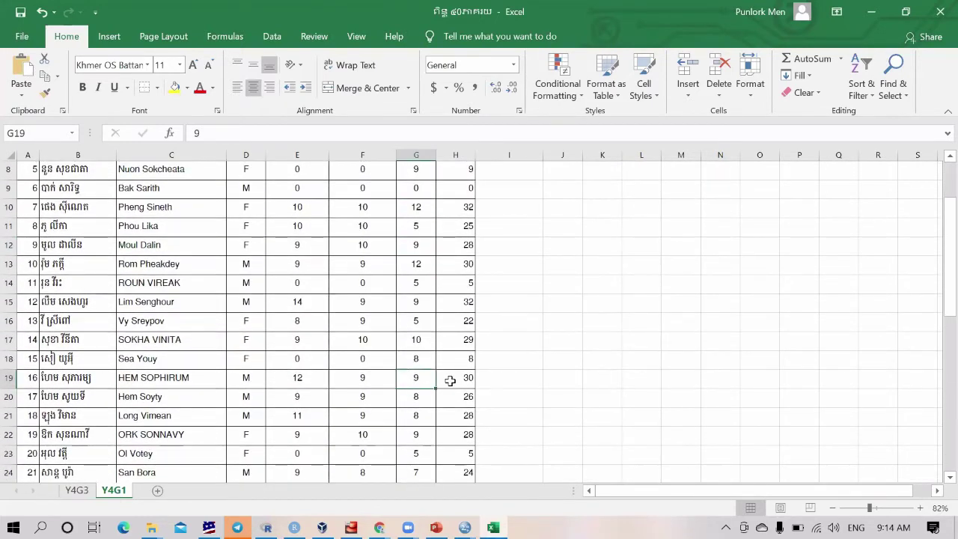
left_click(315, 383)
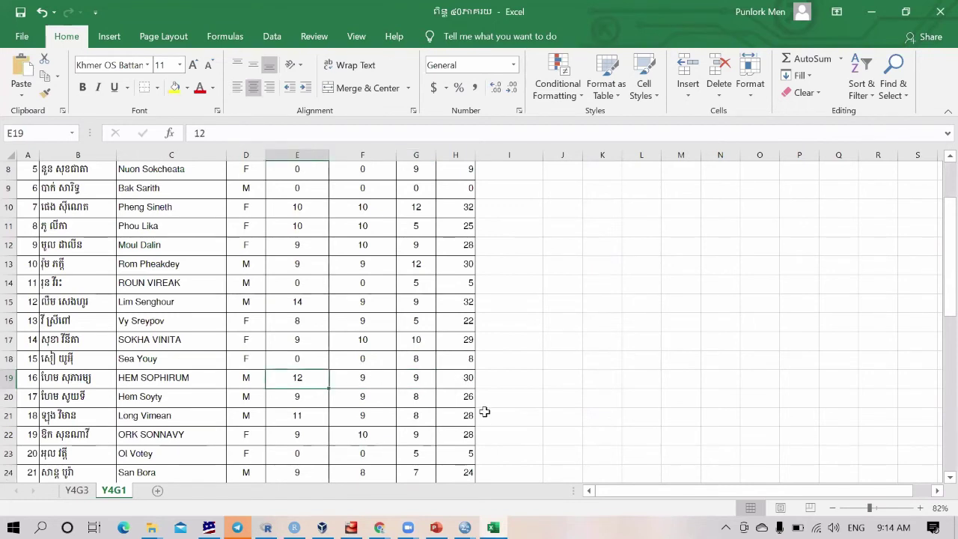
left_click(466, 378)
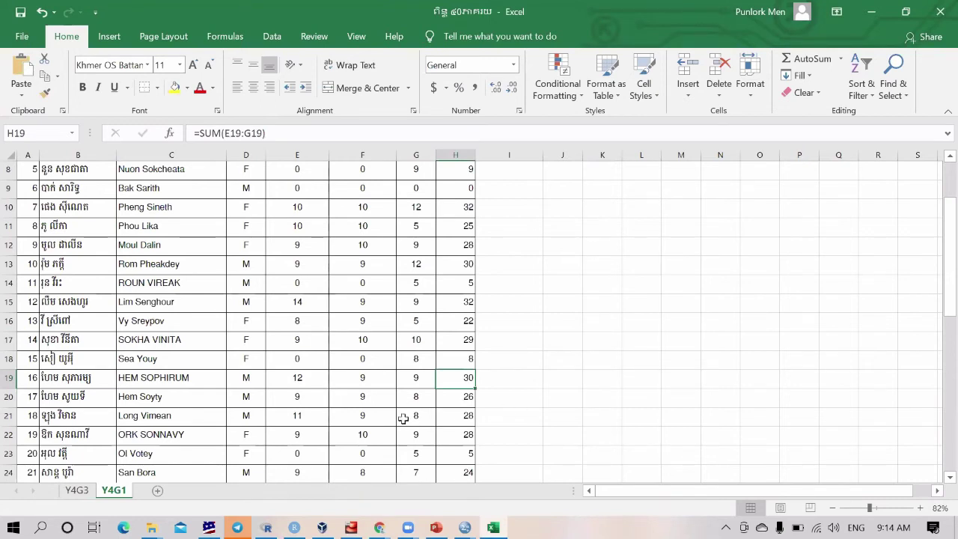
left_click(449, 421)
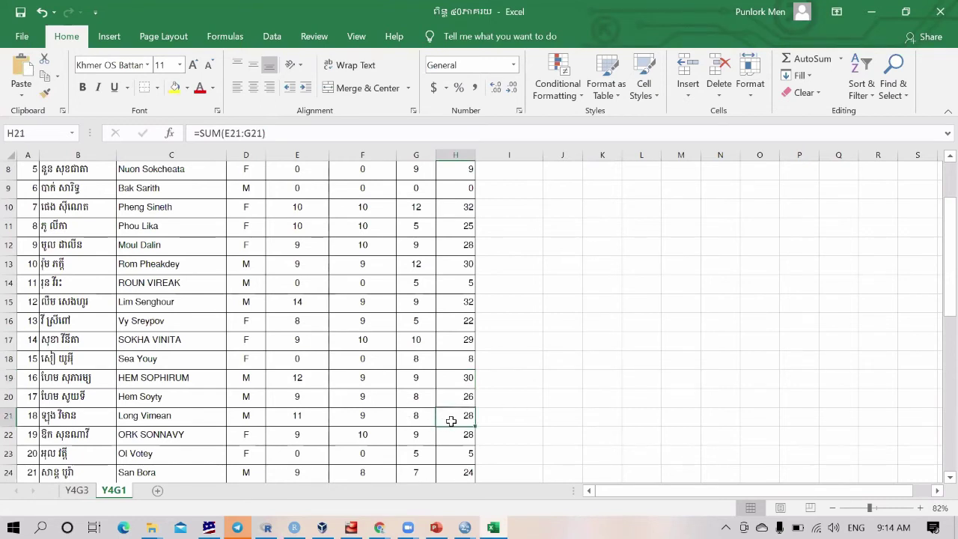
left_click(348, 416)
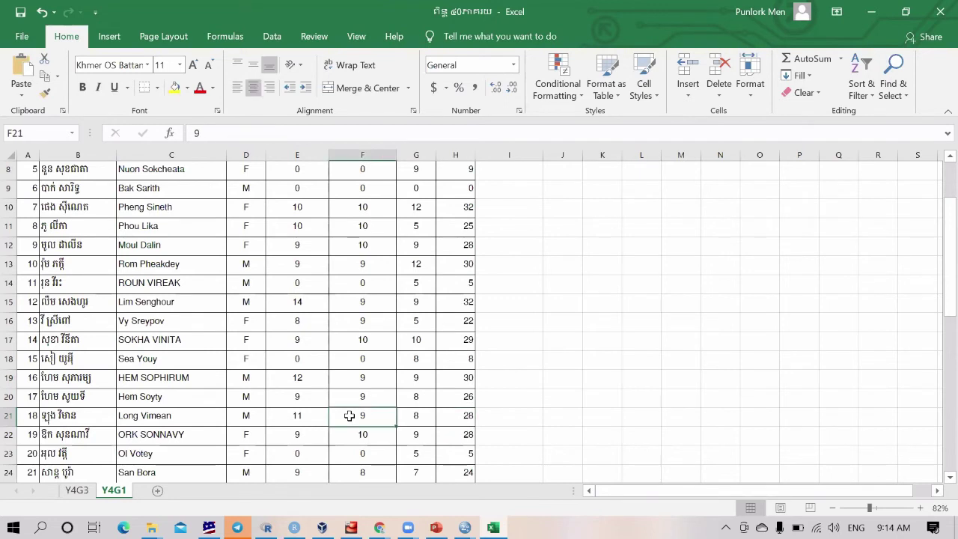
left_click(450, 380)
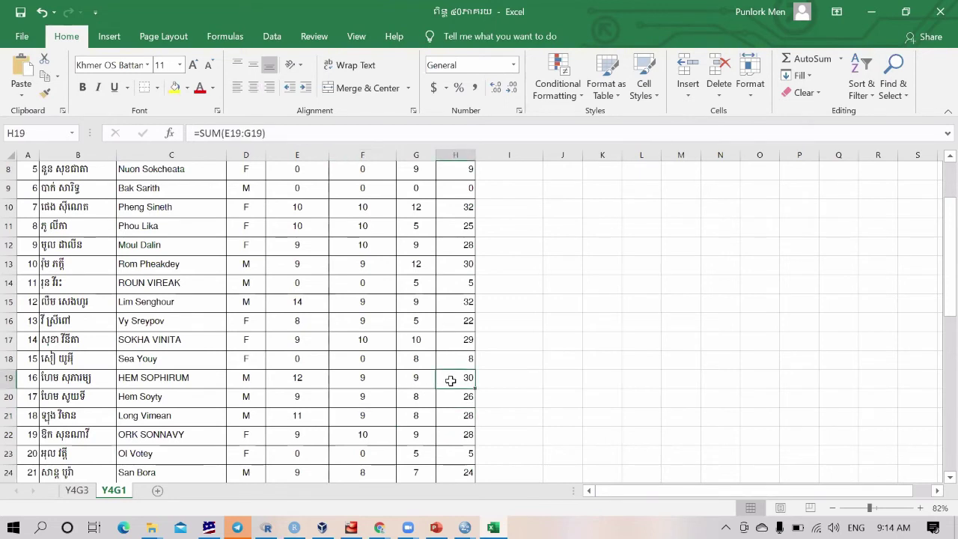
left_click(291, 416)
left_click(368, 416)
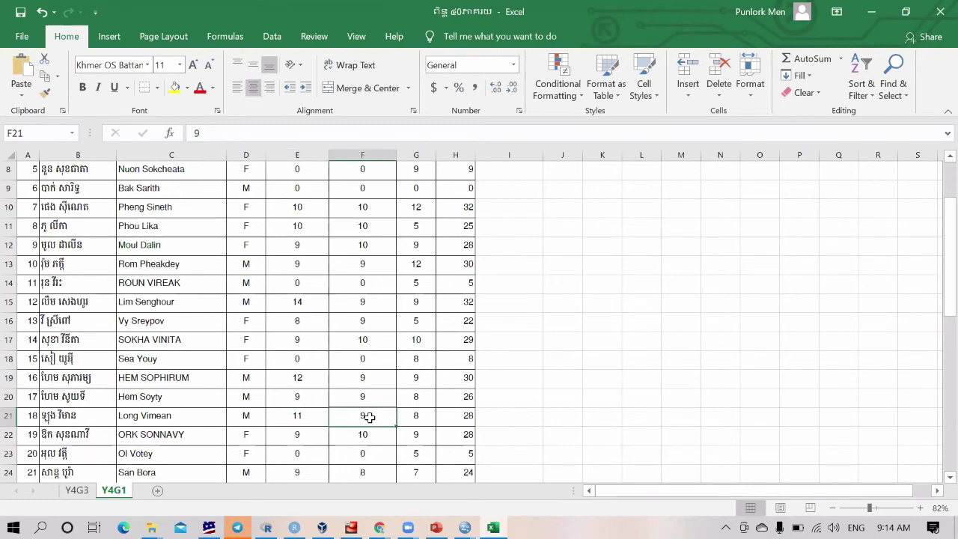
- Compare the exam score in E21 with the total in H21, and check the total in H22
scroll(366, 417, "down", 2)
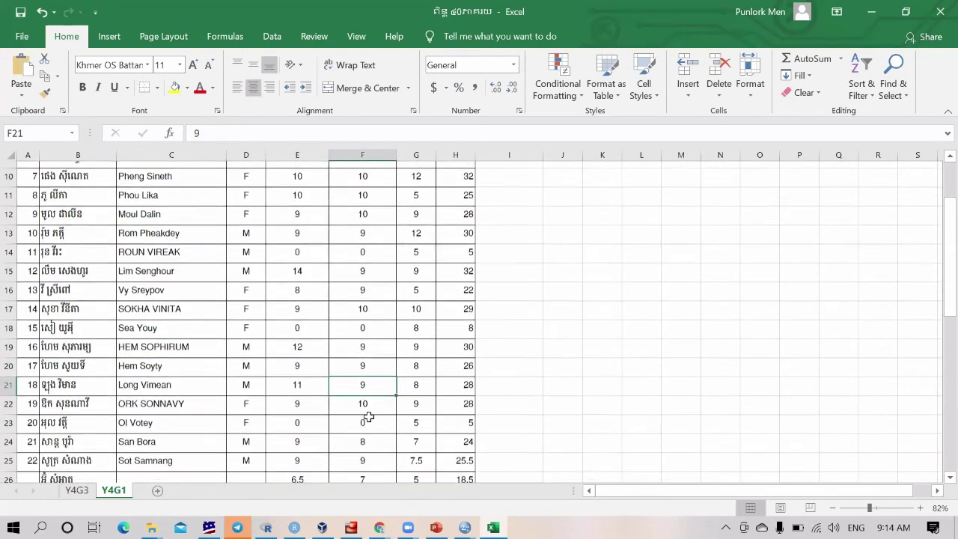
left_click(297, 375)
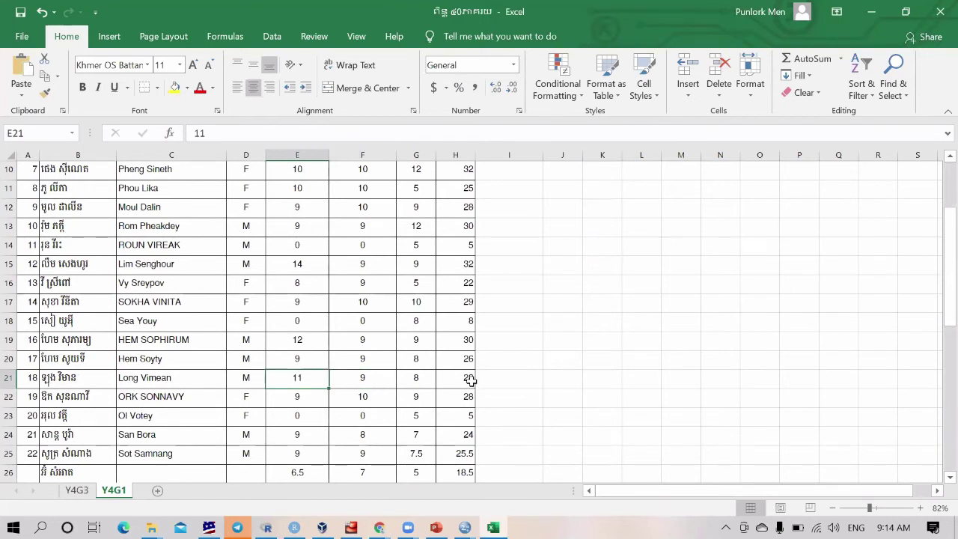
left_click(471, 381)
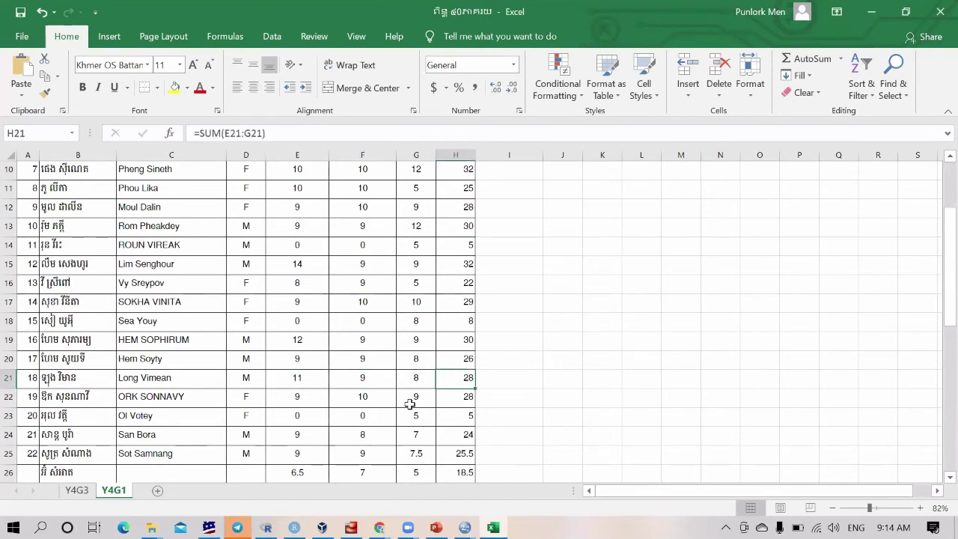
left_click(297, 379)
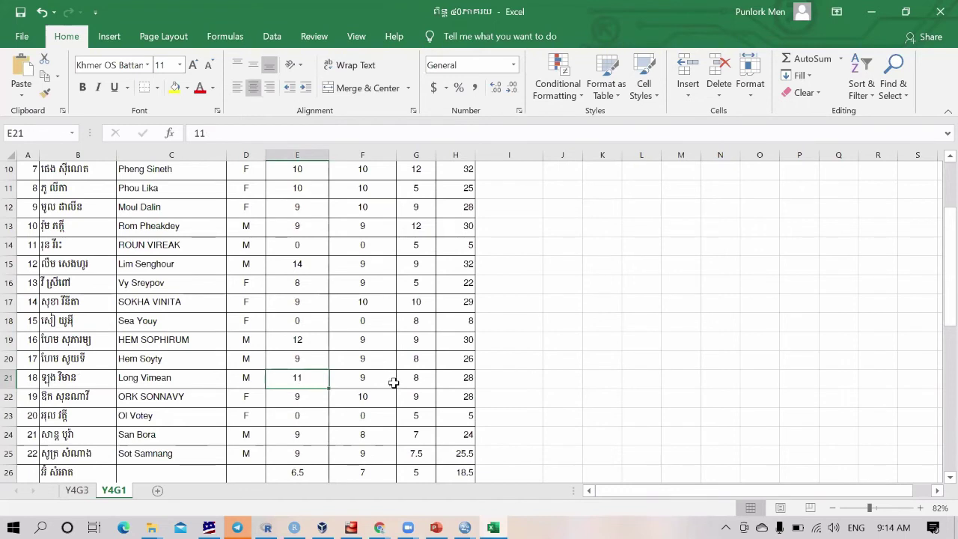
left_click(464, 378)
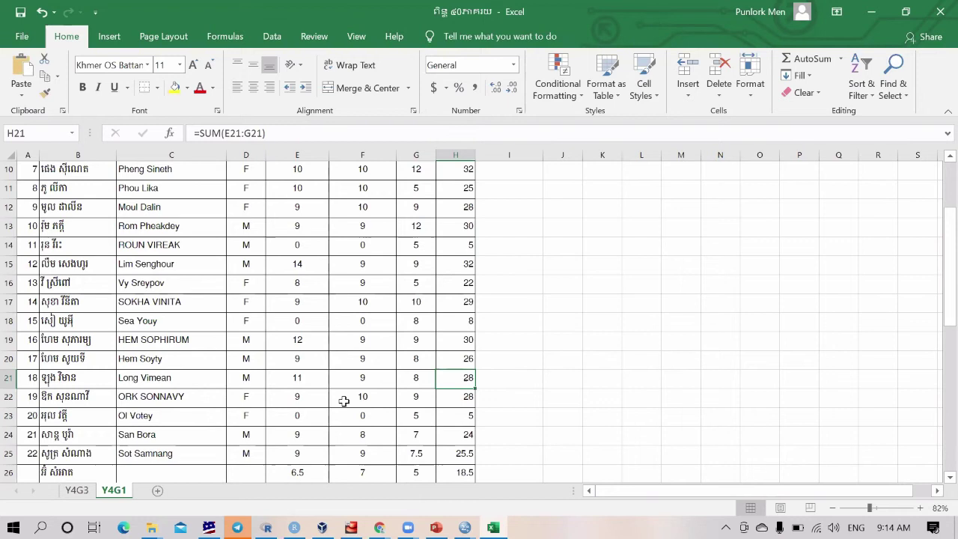
left_click(456, 398)
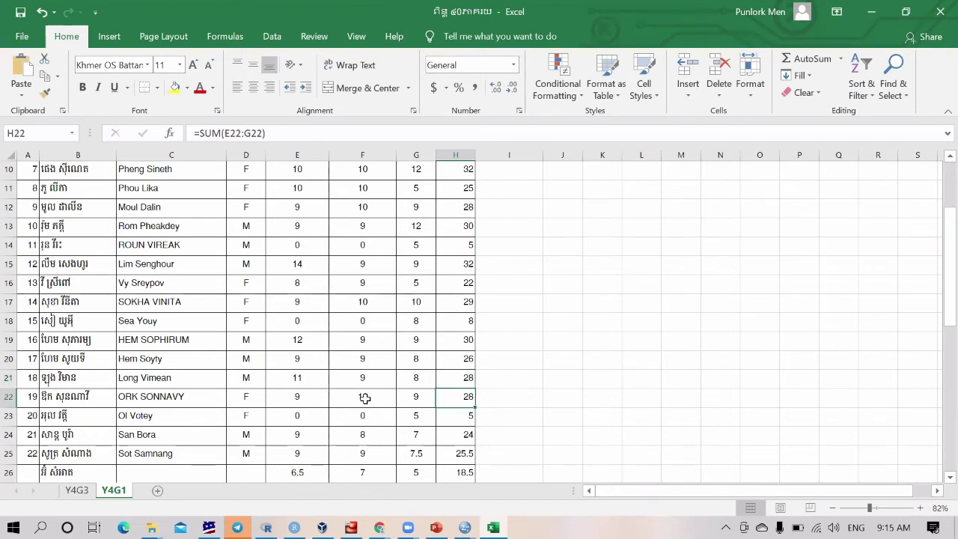
- Examine the assignment score in F25 and look over the scores of the whole Y4G1 student list
scroll(364, 398, "down", 3)
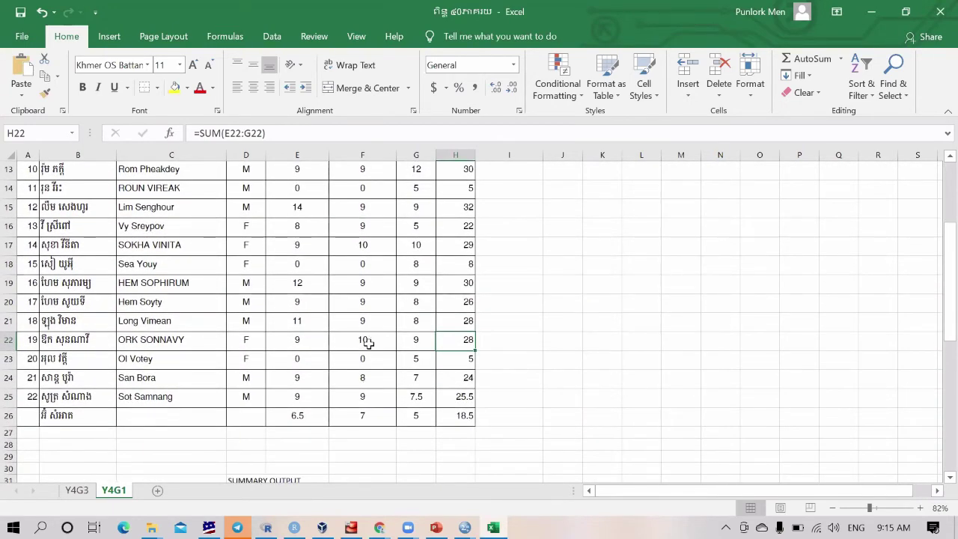
left_click(373, 397)
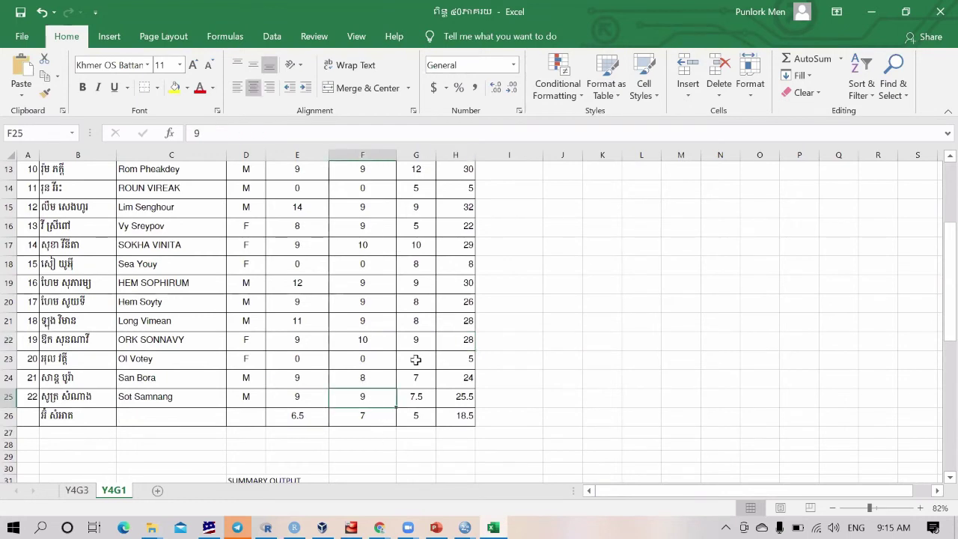
scroll(419, 344, "up", 2)
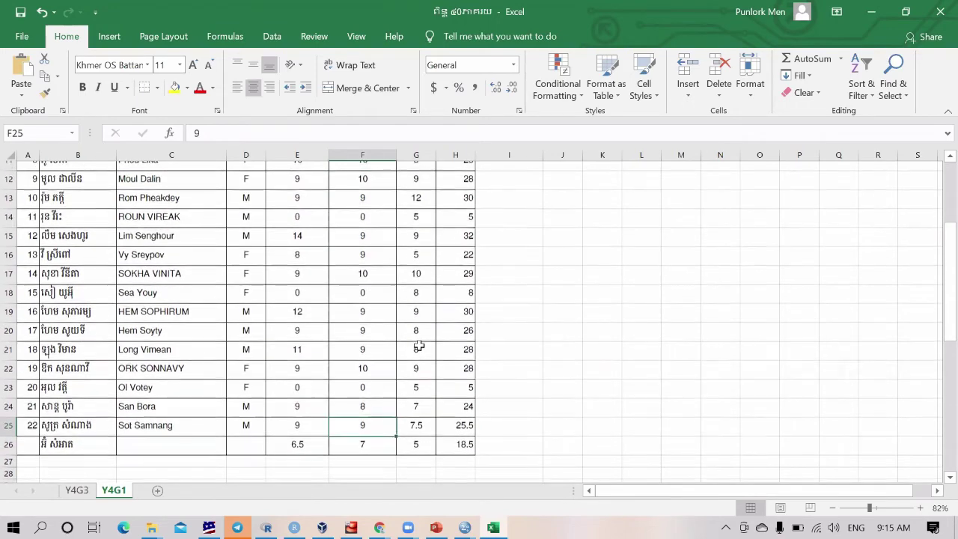
scroll(419, 344, "up", 3)
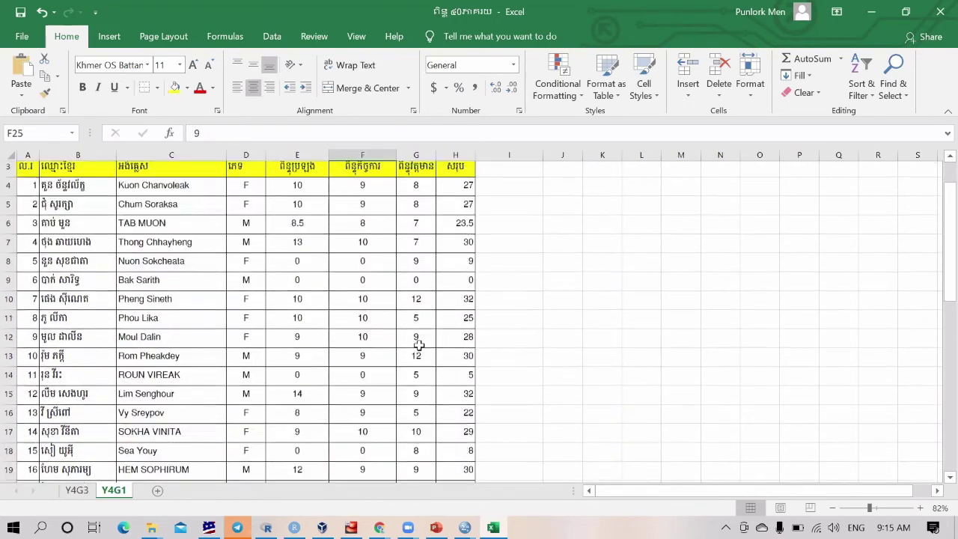
scroll(419, 346, "down", 4)
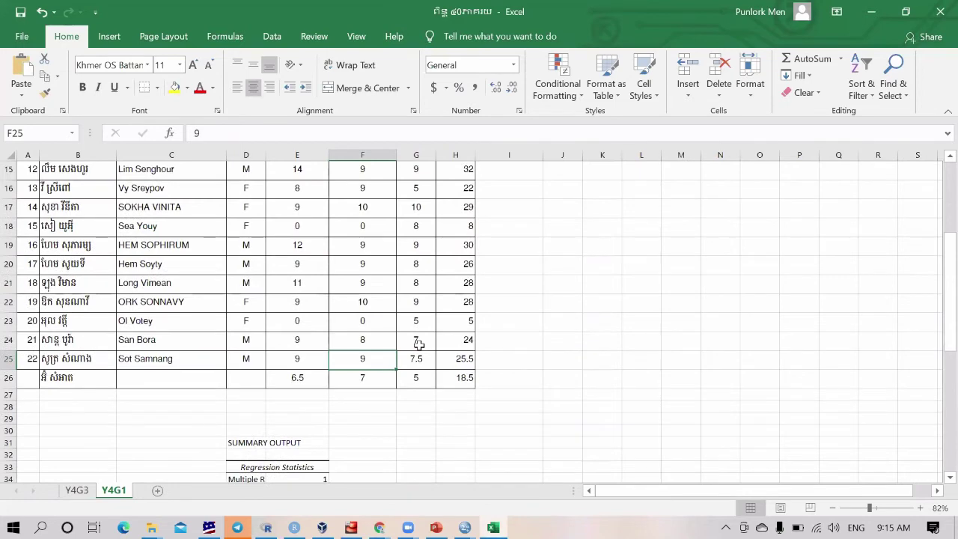
scroll(419, 343, "up", 3)
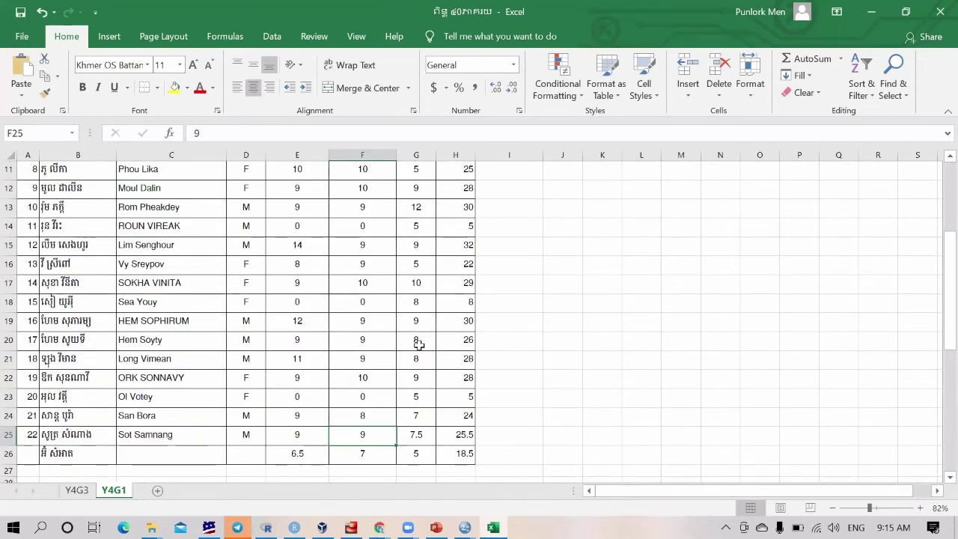
scroll(418, 343, "up", 3)
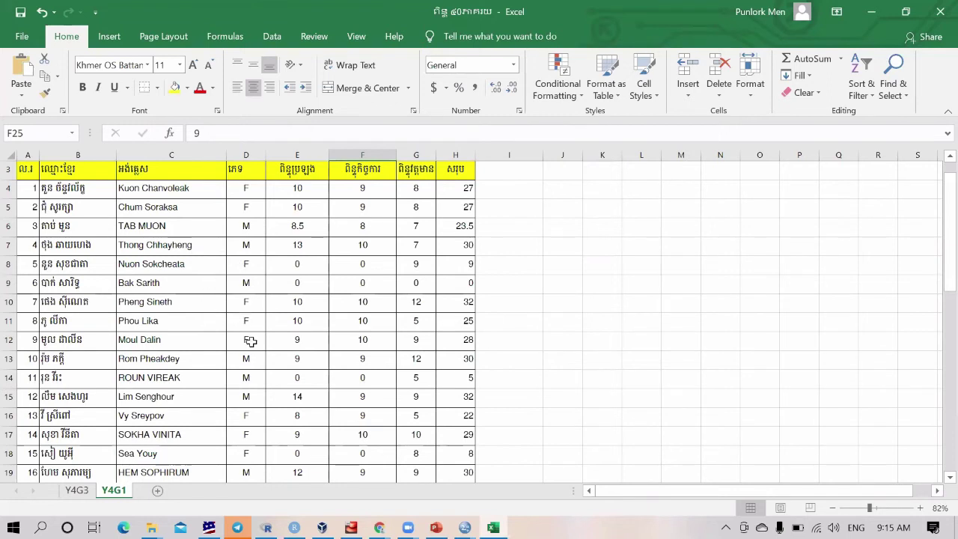
- Unmute the Zoom microphone and examine the exam, assignment, attendance and total scores of the student in row 15
left_click(326, 397)
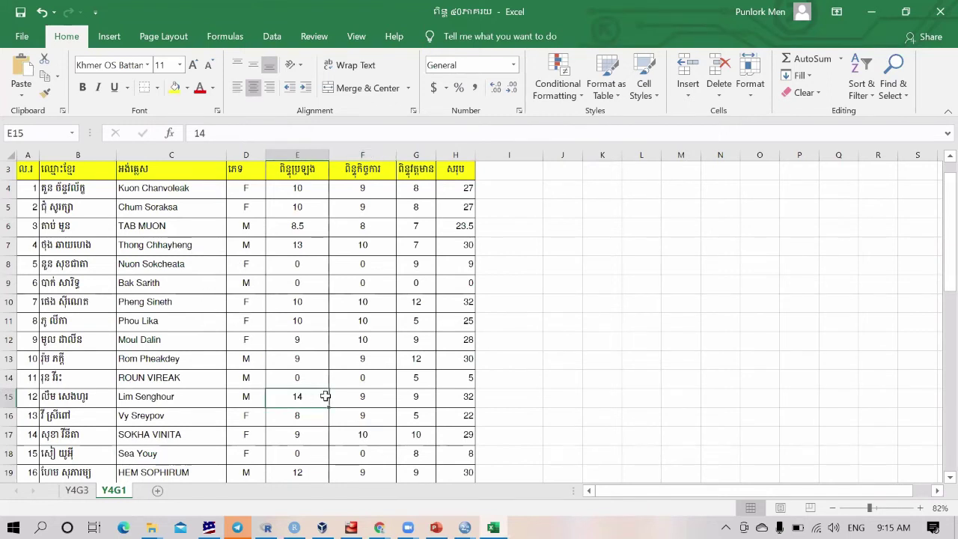
left_click(461, 397)
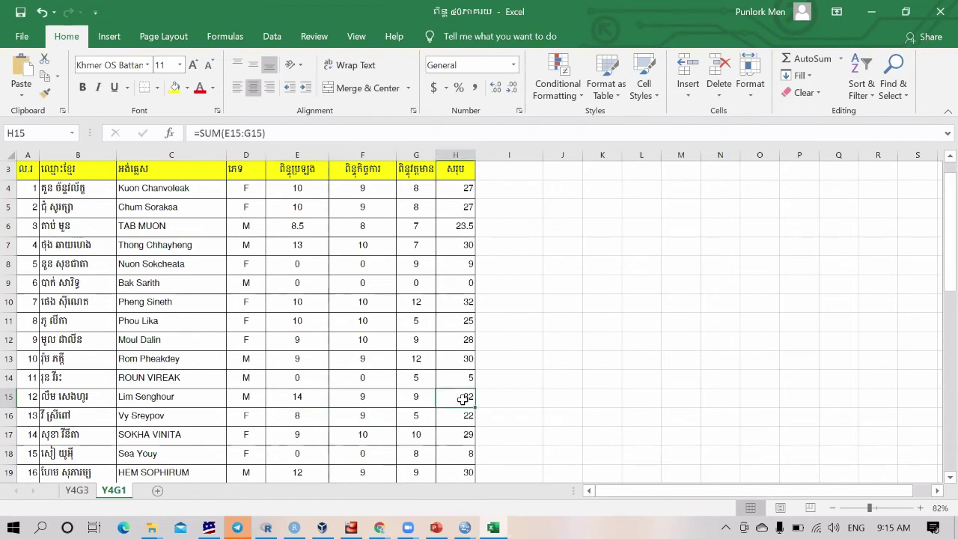
key("alt+a")
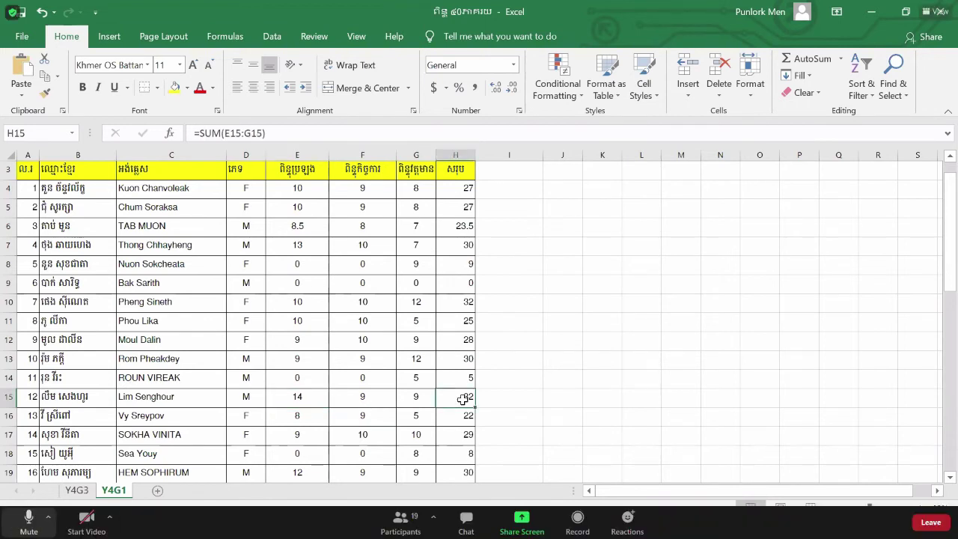
left_click(416, 397)
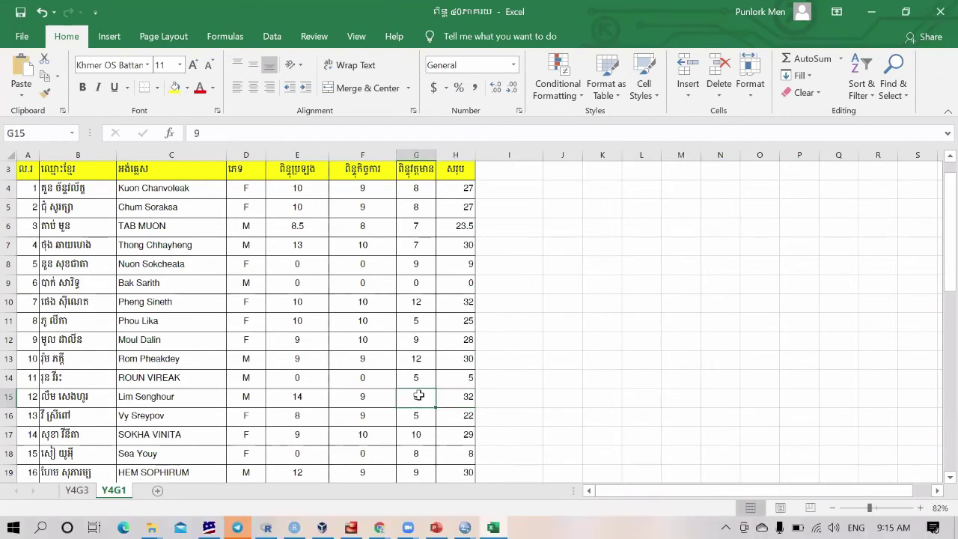
left_click(293, 400)
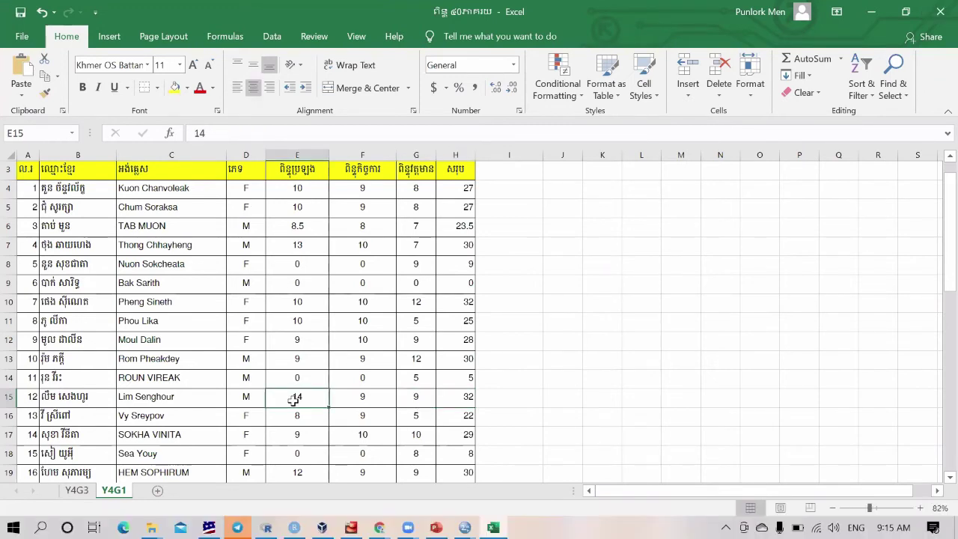
left_click(375, 401)
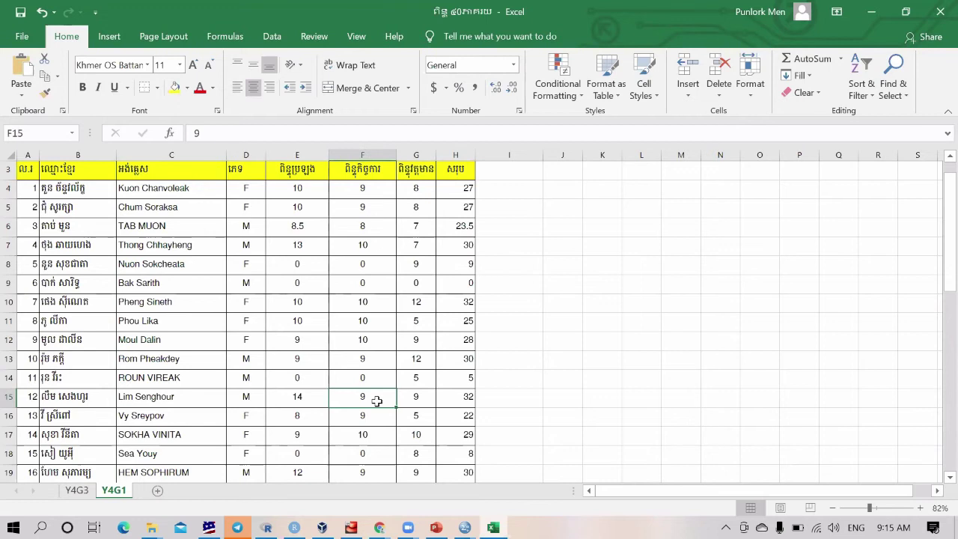
left_click(415, 405)
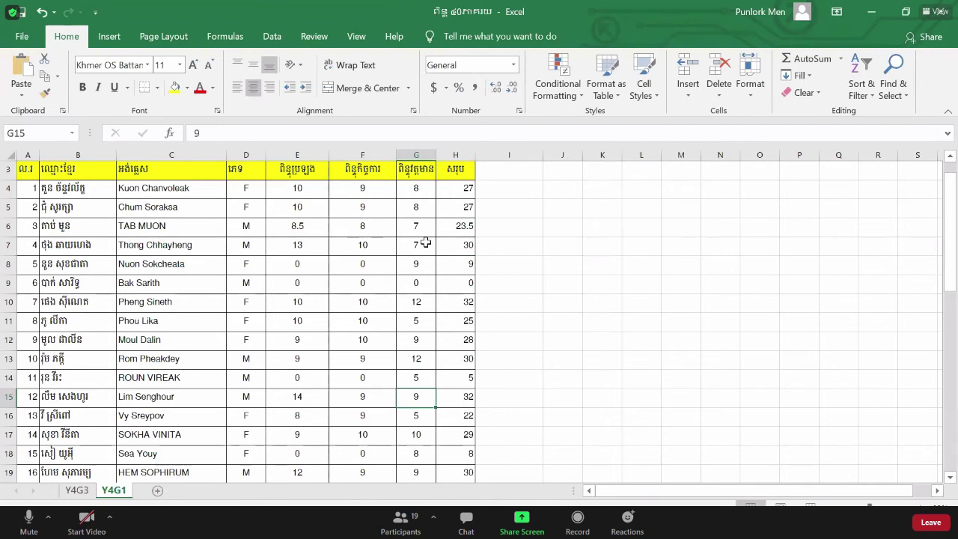
- Review the score list down to row 26 and back to its header, and mute the Zoom microphone
scroll(425, 242, "down", 3)
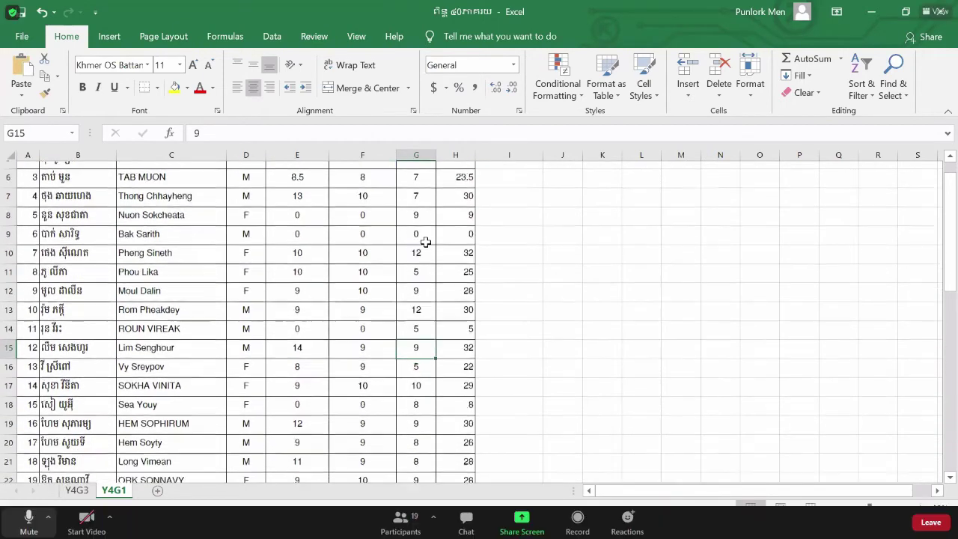
scroll(425, 241, "down", 1)
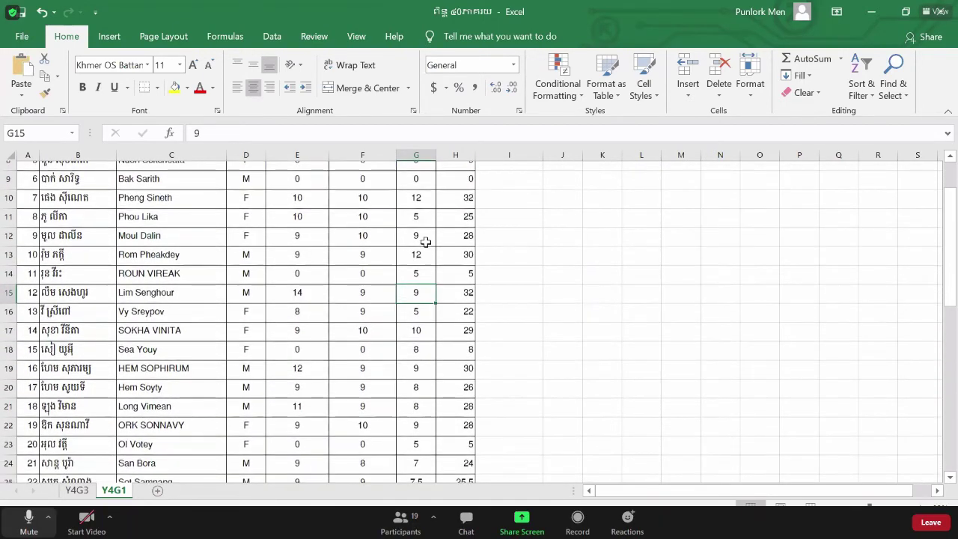
scroll(425, 242, "down", 2)
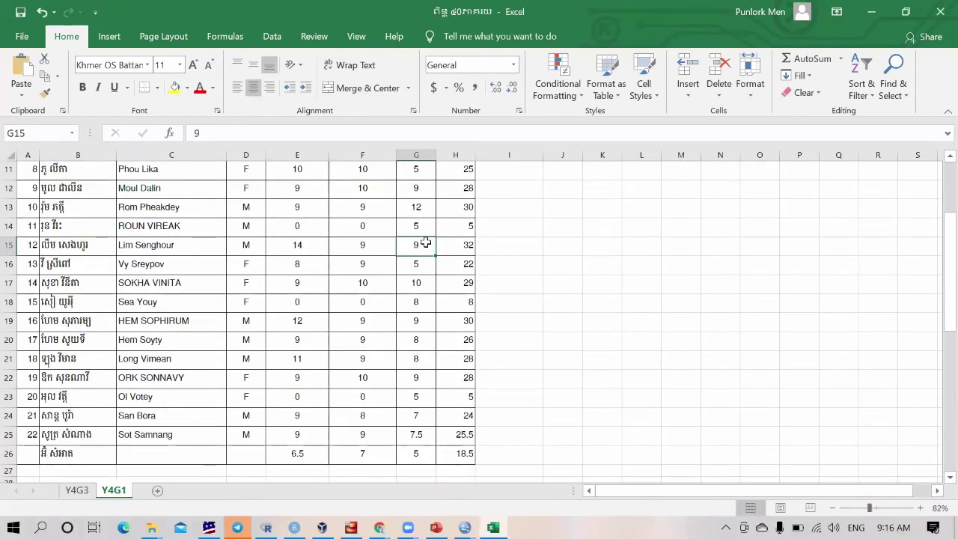
scroll(425, 241, "up", 3)
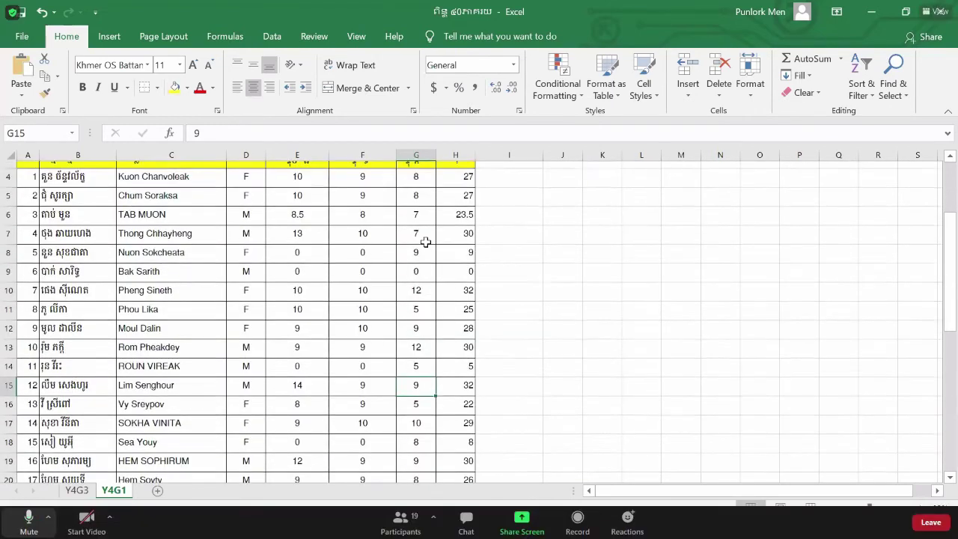
scroll(325, 282, "up", 1)
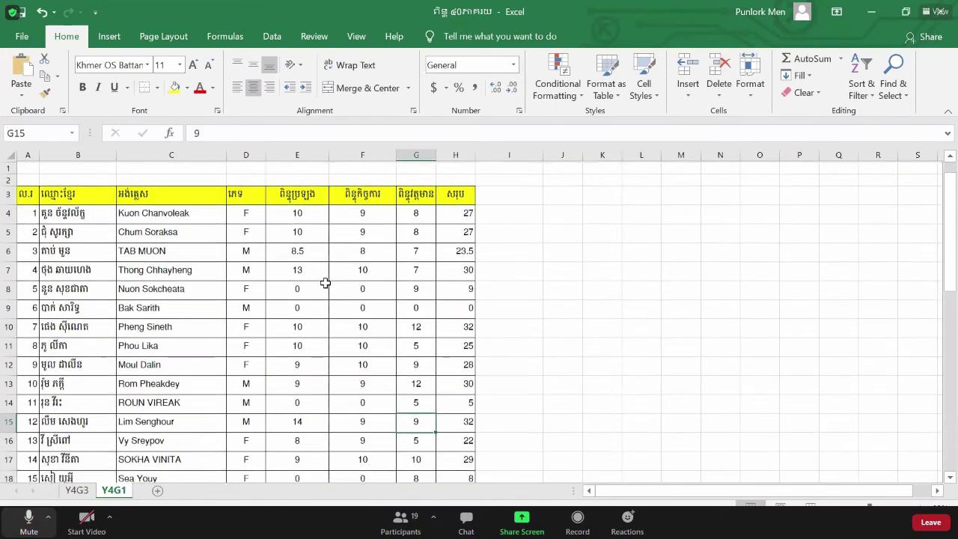
key("alt+a")
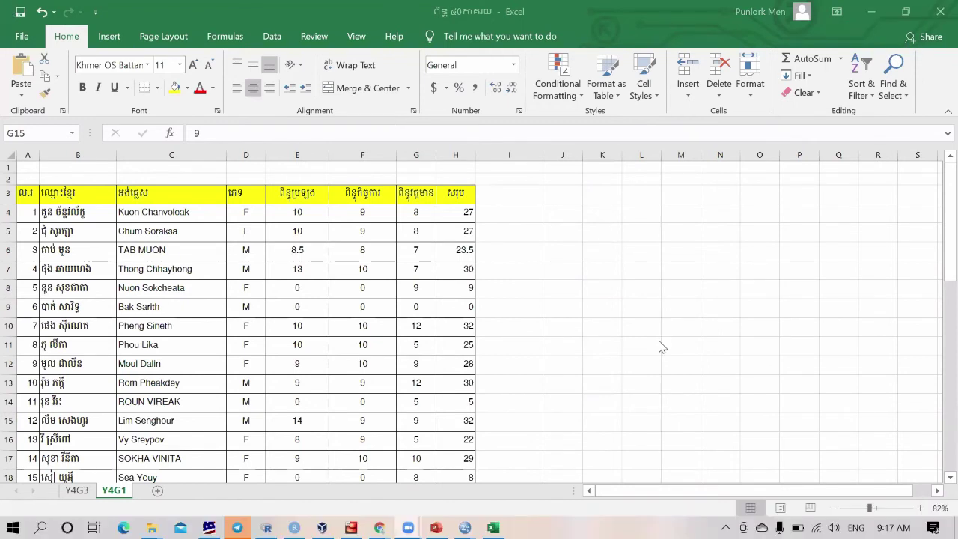
- Look through the student scores and the regression summary output below them
scroll(661, 346, "down", 2)
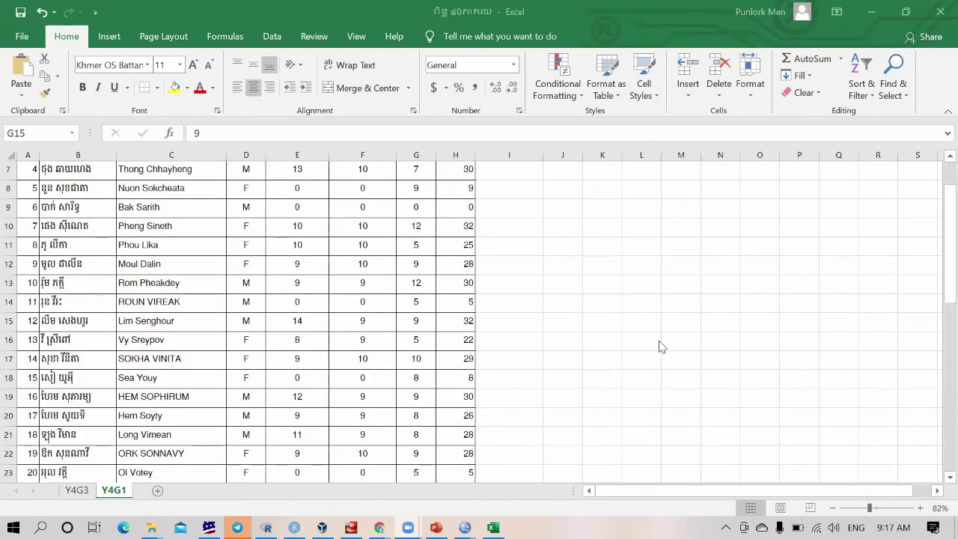
scroll(662, 346, "down", 4)
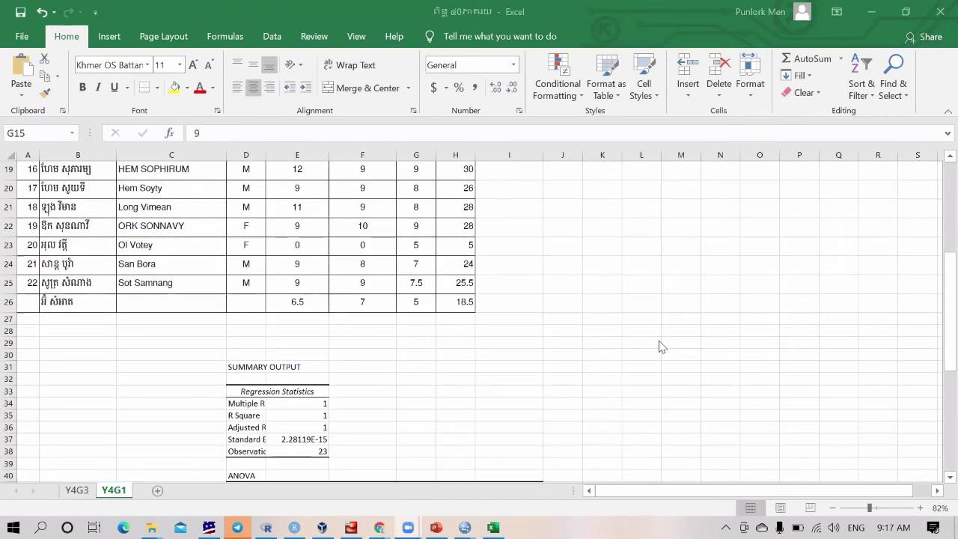
scroll(661, 346, "up", 4)
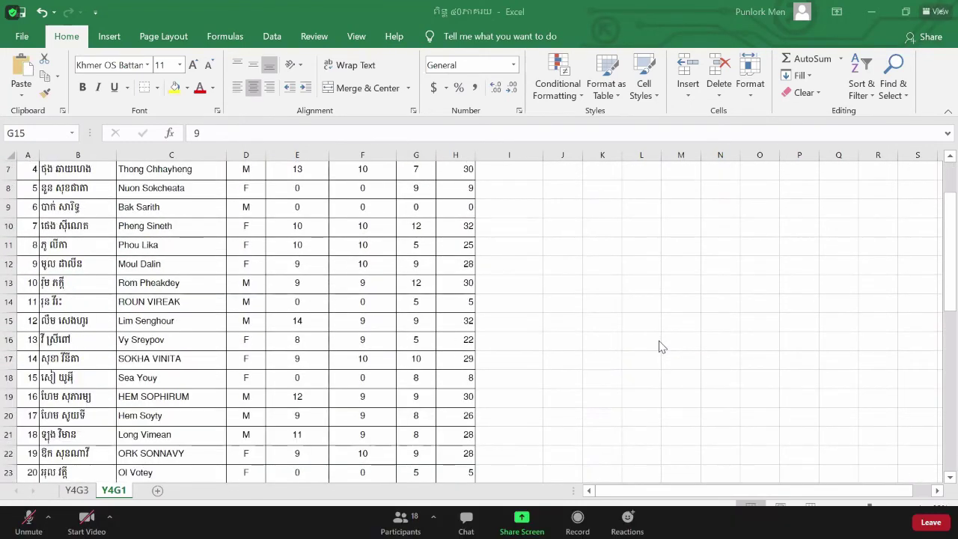
scroll(662, 347, "up", 2)
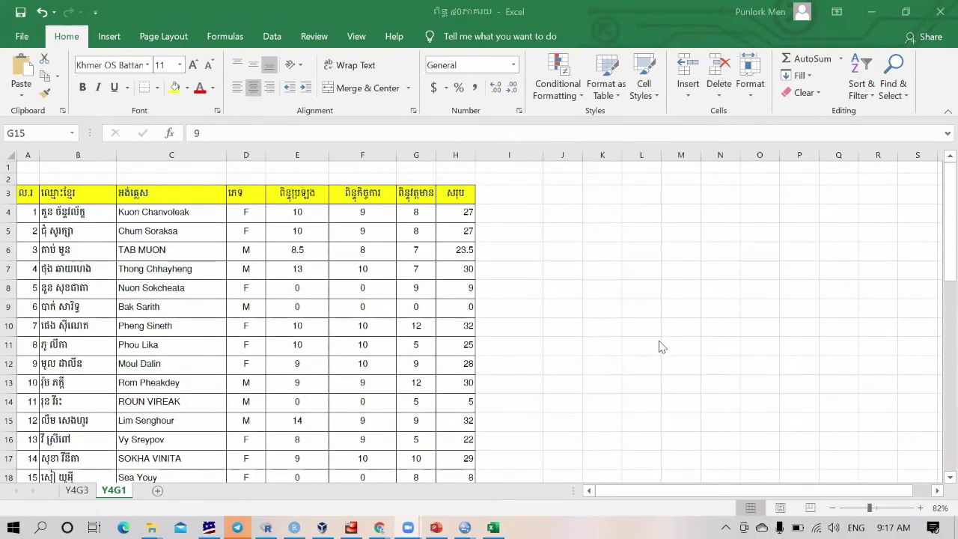
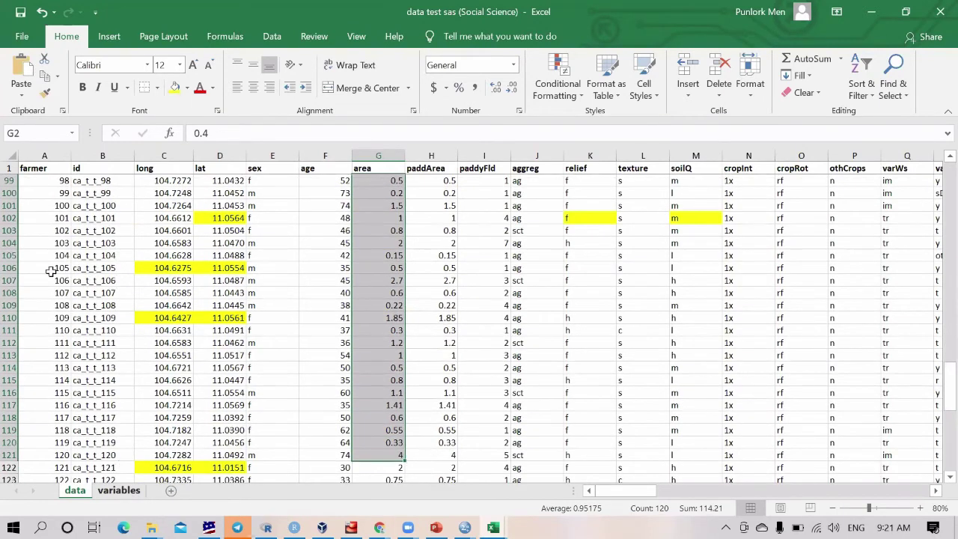
- In the data test sas workbook's variables sheet, examine the long name and description of the area variable in row 8
key("ctrl+Page_Down")
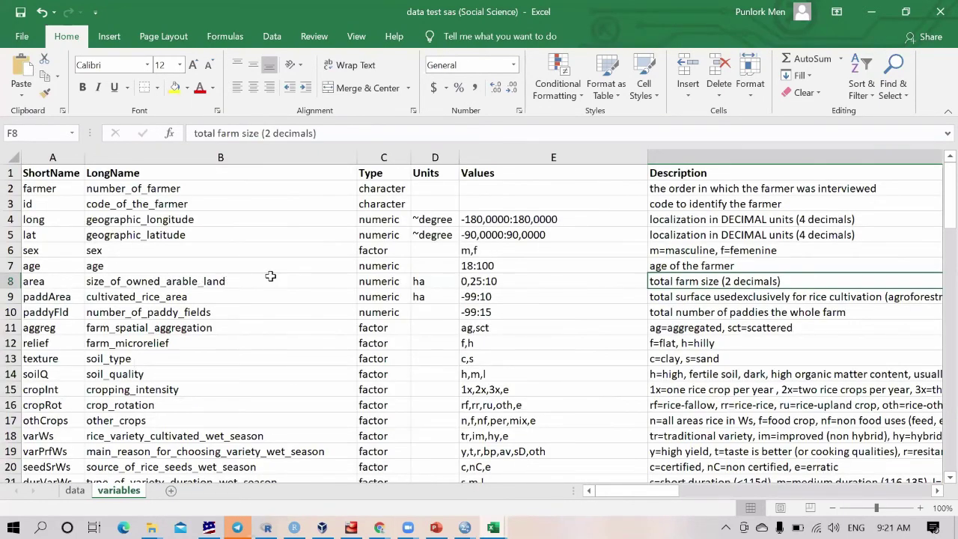
key("Left")
key("Left")
key("Left")
key("Left")
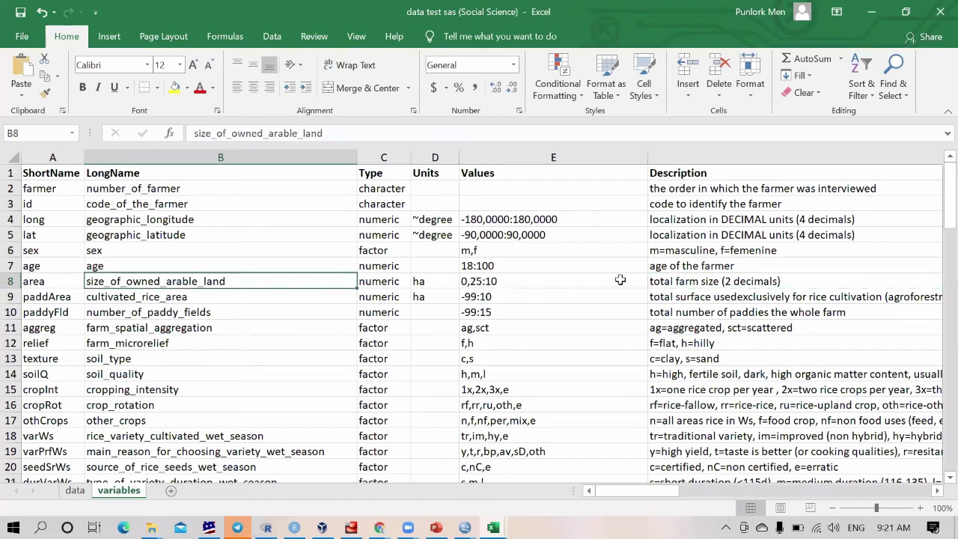
key("Right")
key("Right")
key("Right")
key("Right")
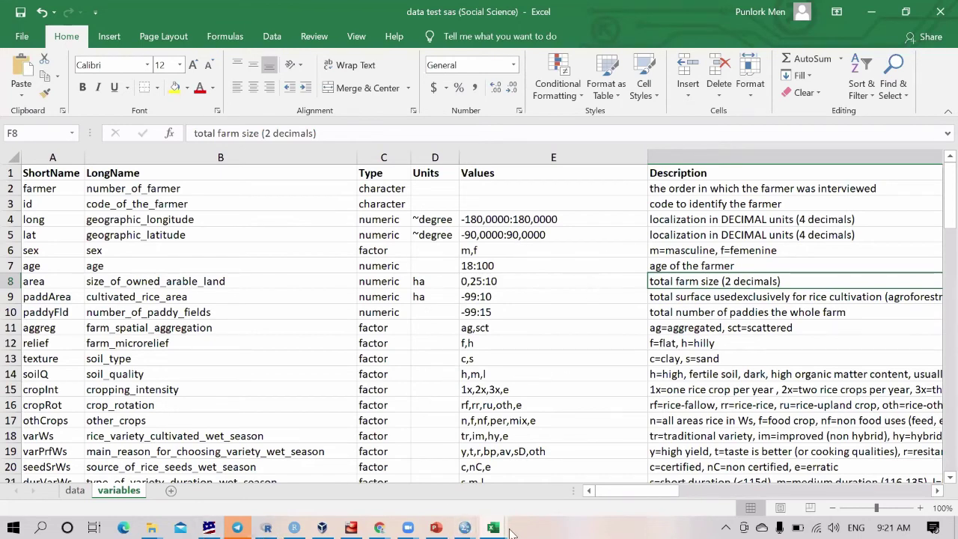
mouse_move(503, 530)
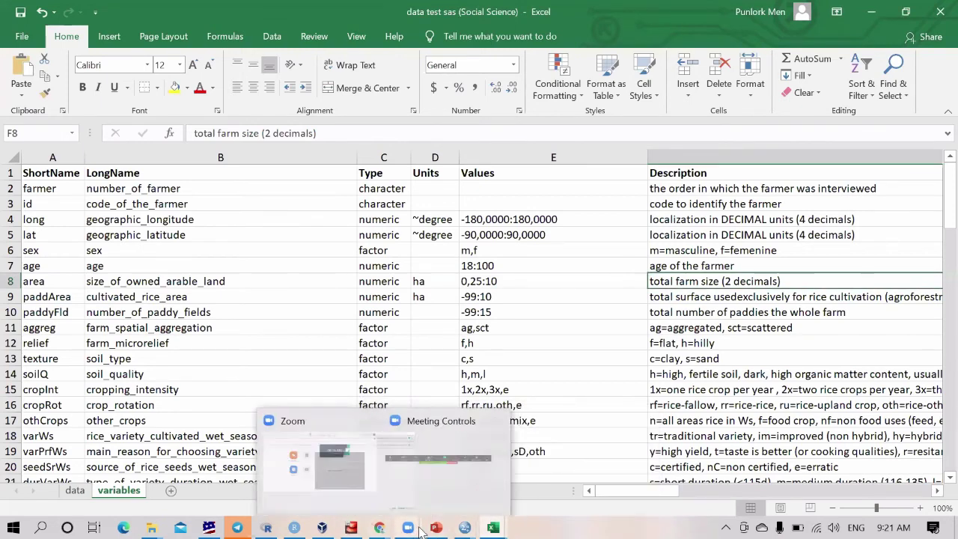
- Switch to the IASF.docx questionnaire PDF in Chrome and skim its questions from page 1 to the dry-season crop establishment questions on page 7
mouse_move(443, 529)
mouse_move(379, 527)
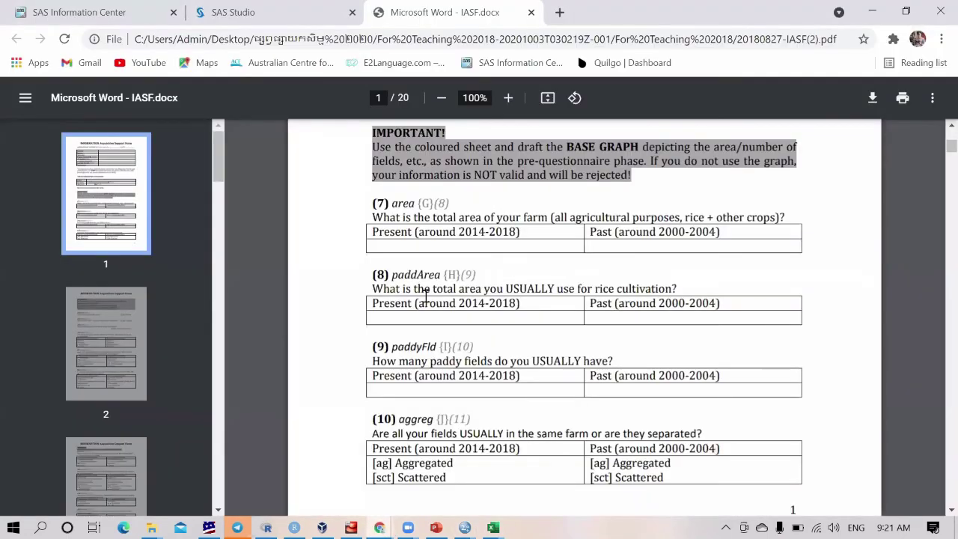
scroll(425, 296, "down", 8)
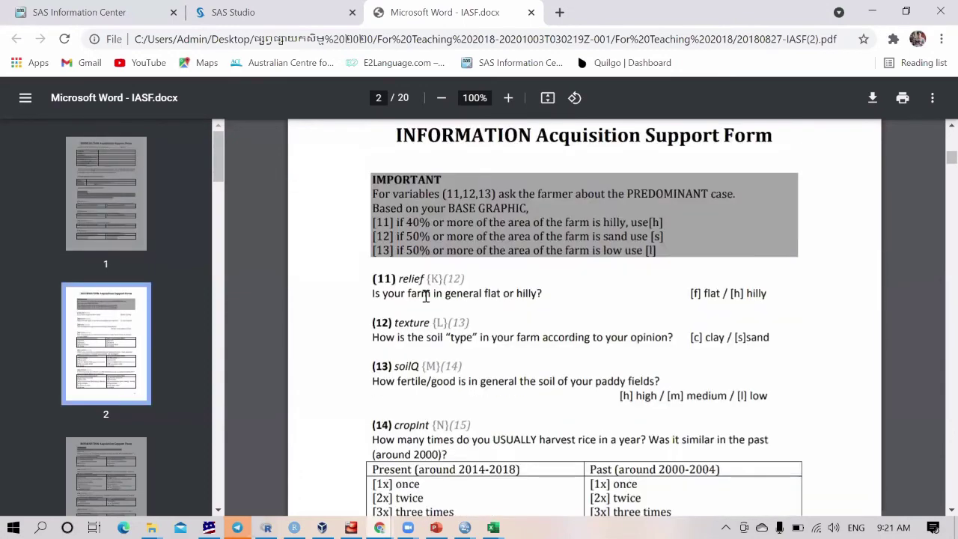
scroll(425, 296, "down", 8)
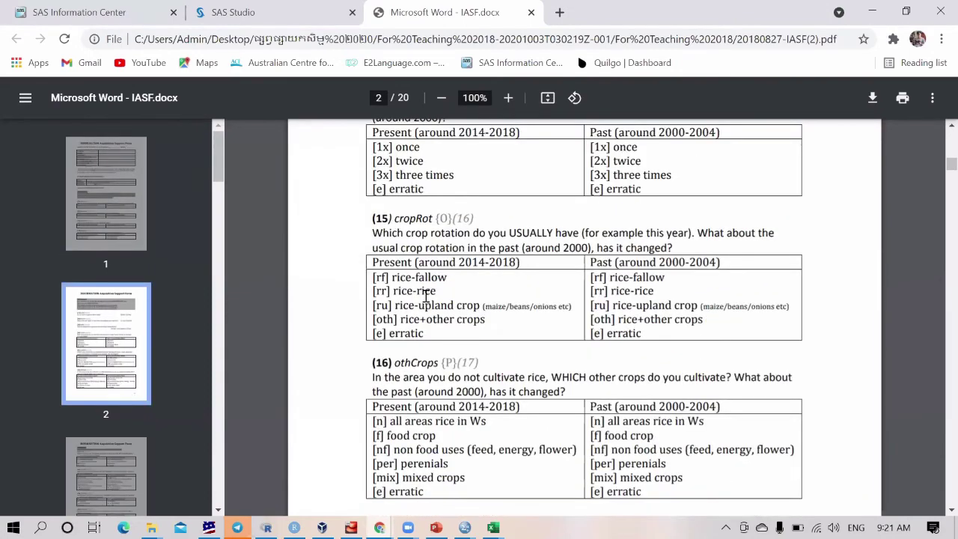
scroll(425, 296, "down", 4)
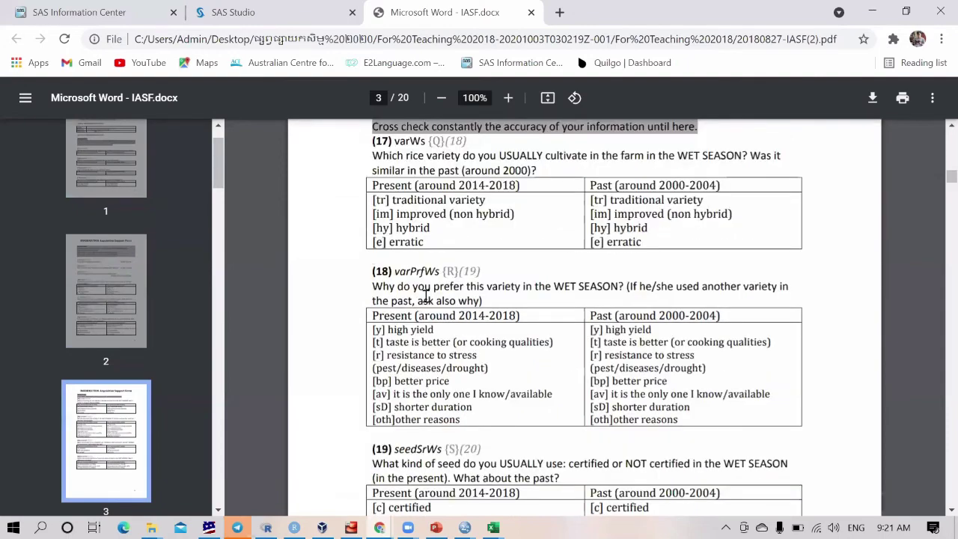
scroll(425, 296, "down", 15)
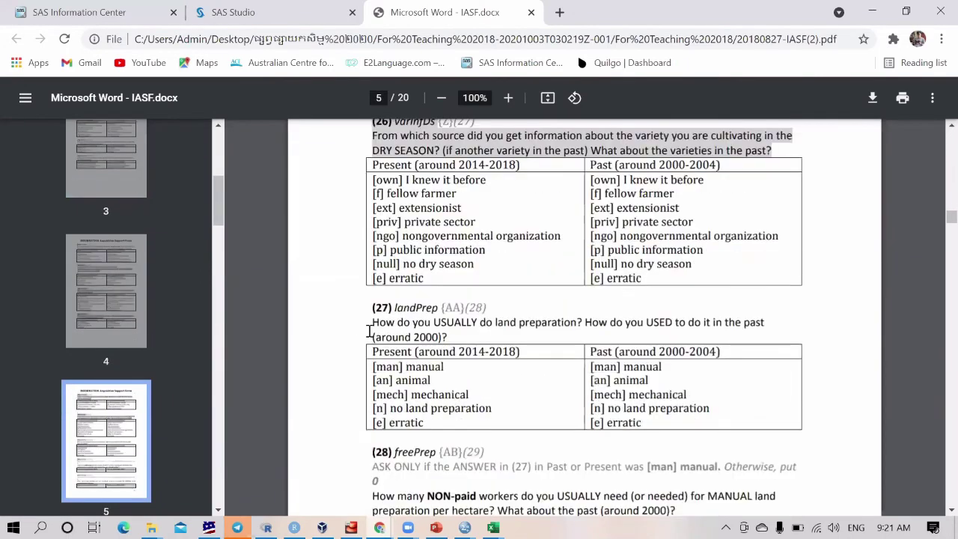
scroll(565, 343, "down", 6)
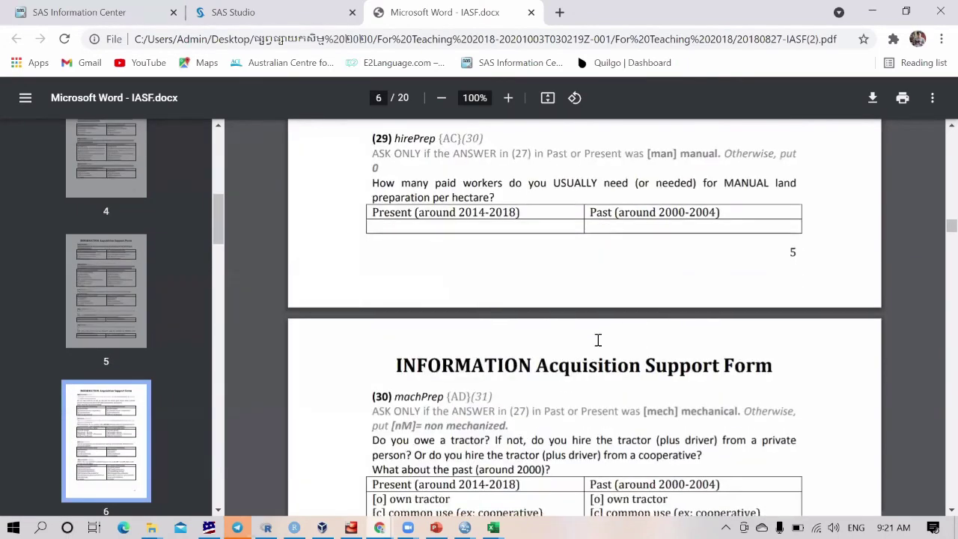
scroll(576, 353, "down", 2)
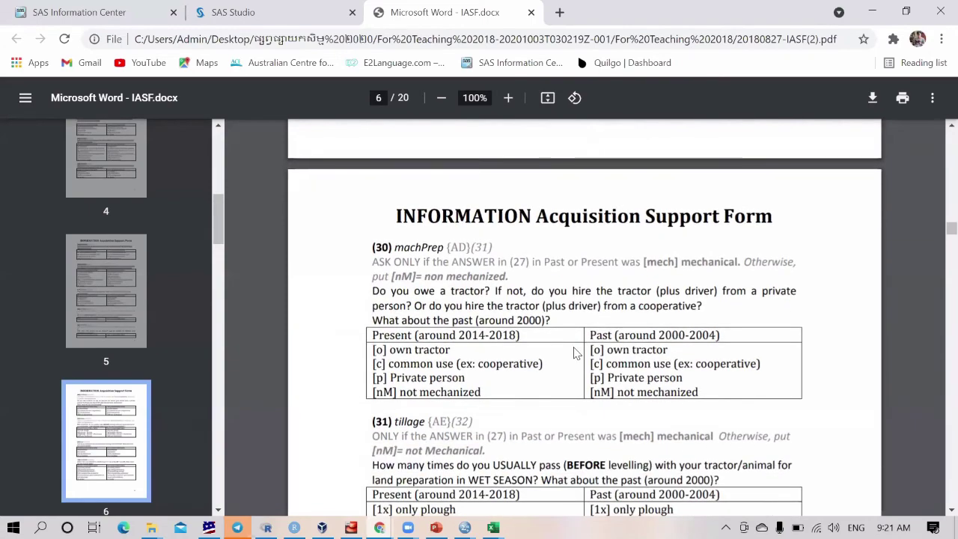
scroll(575, 352, "down", 5)
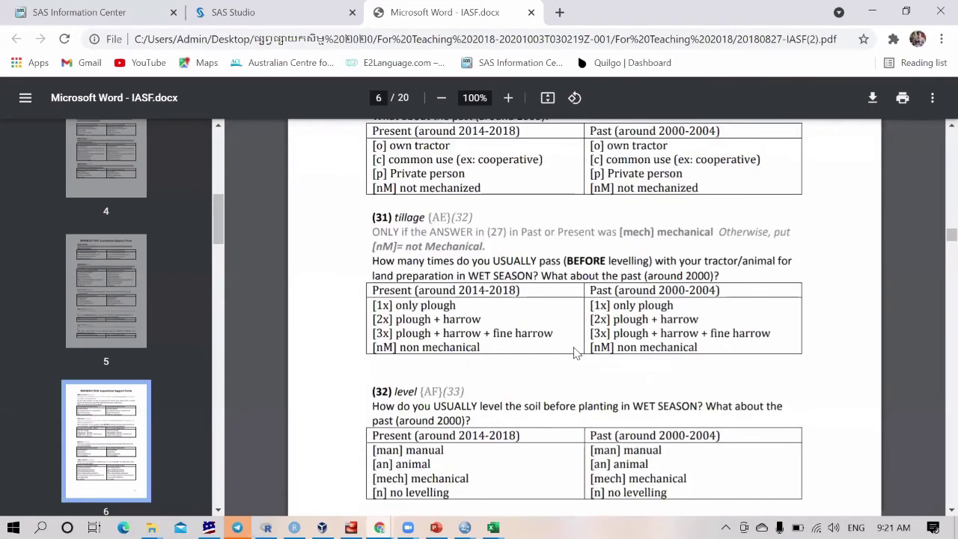
scroll(574, 352, "down", 5)
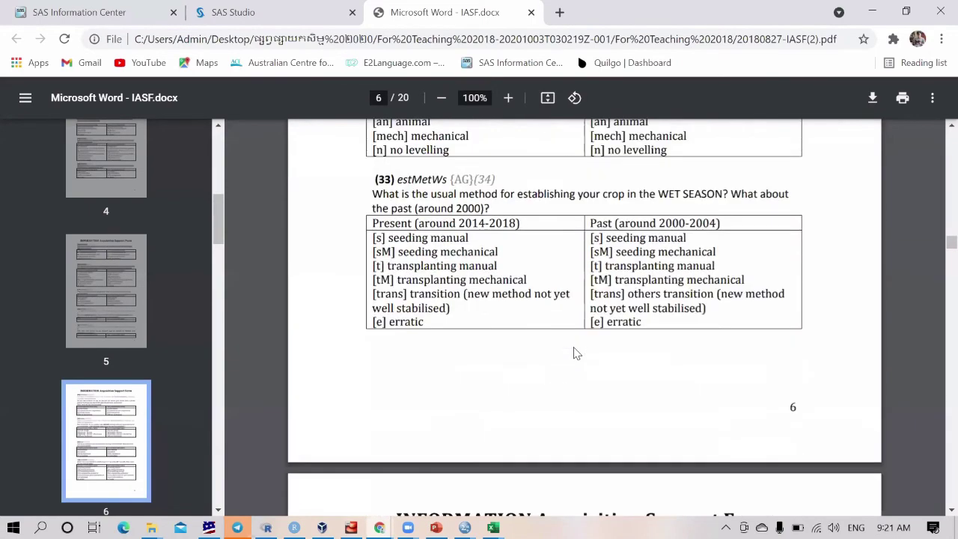
scroll(575, 352, "down", 8)
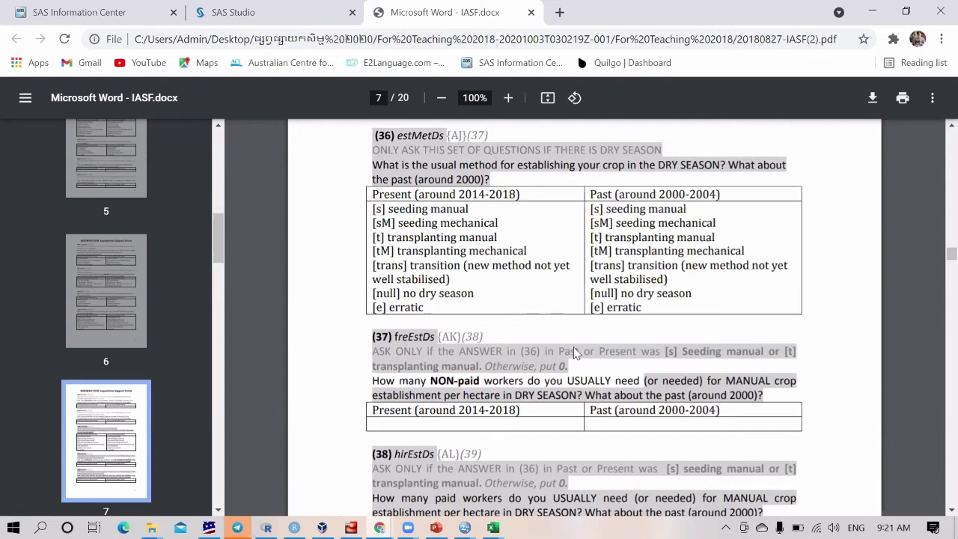
- Return to the start of the questionnaire and review the basic farmer information and the farm area, paddy field and aggregation questions
scroll(574, 354, "up", 20)
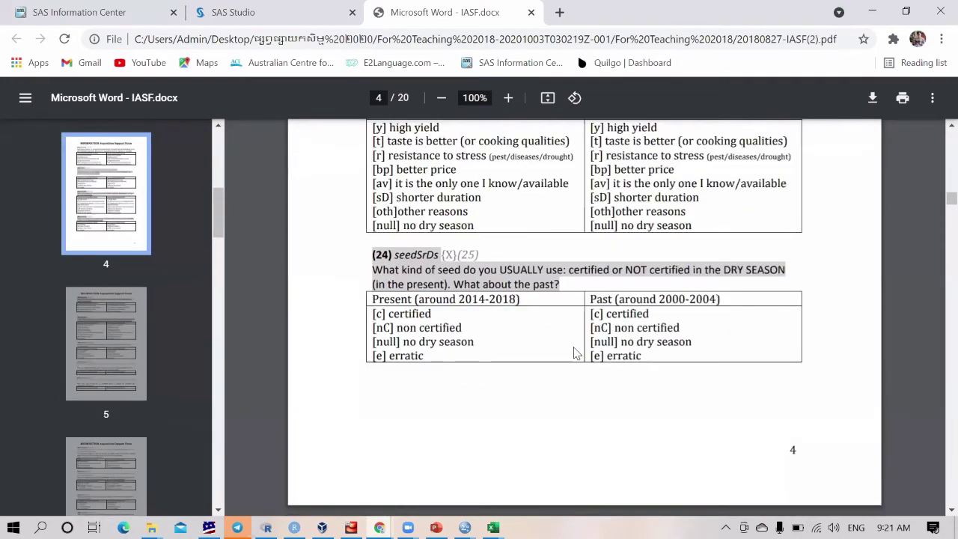
scroll(574, 353, "up", 20)
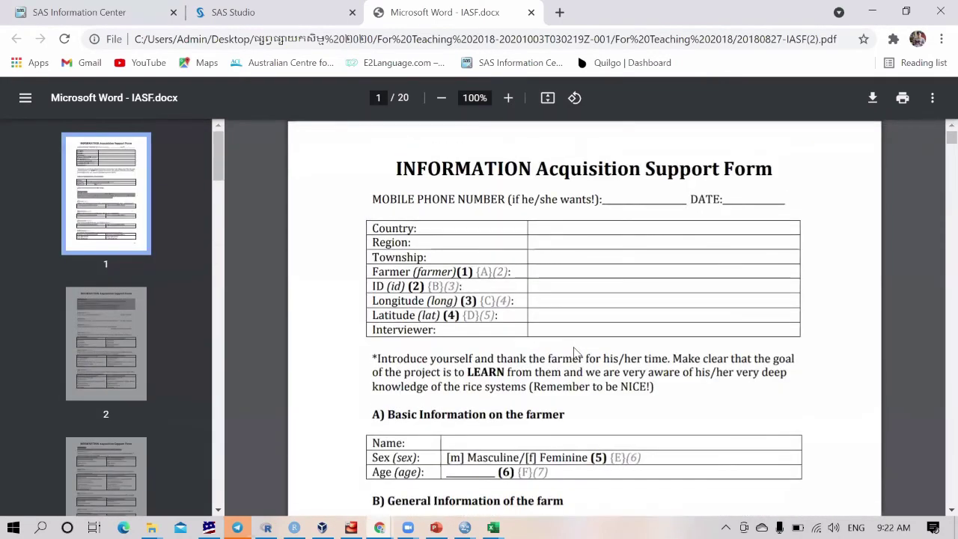
scroll(574, 353, "down", 10)
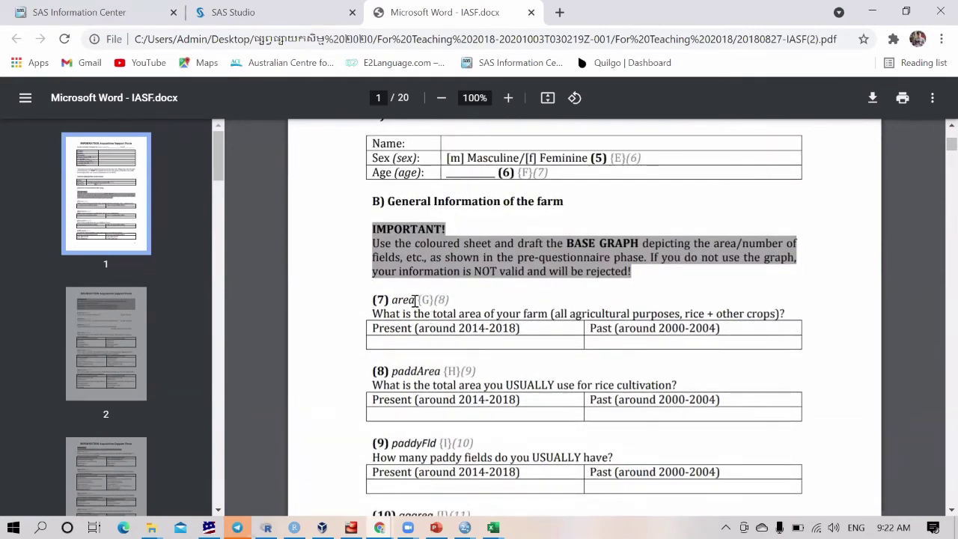
scroll(451, 376, "down", 1)
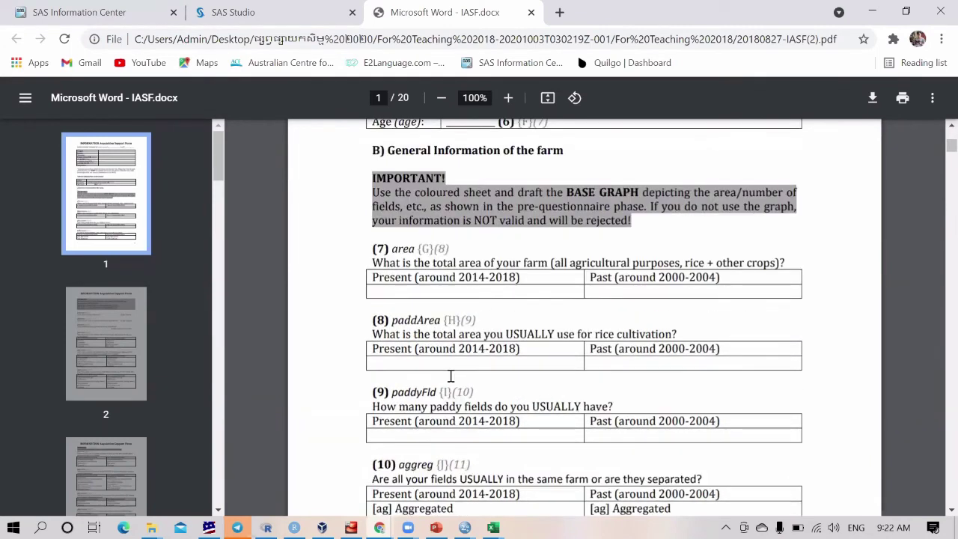
scroll(450, 376, "down", 5)
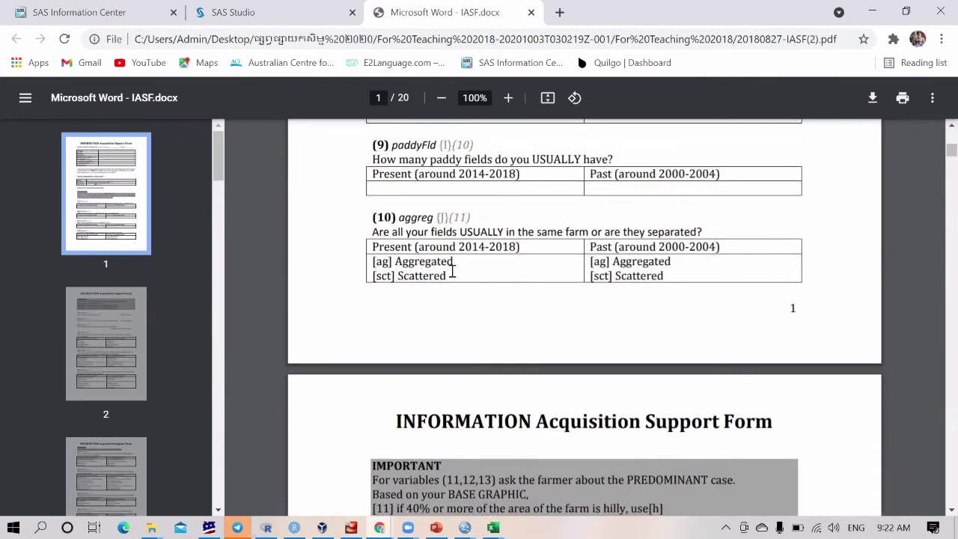
scroll(452, 270, "down", 3)
scroll(452, 269, "up", 1)
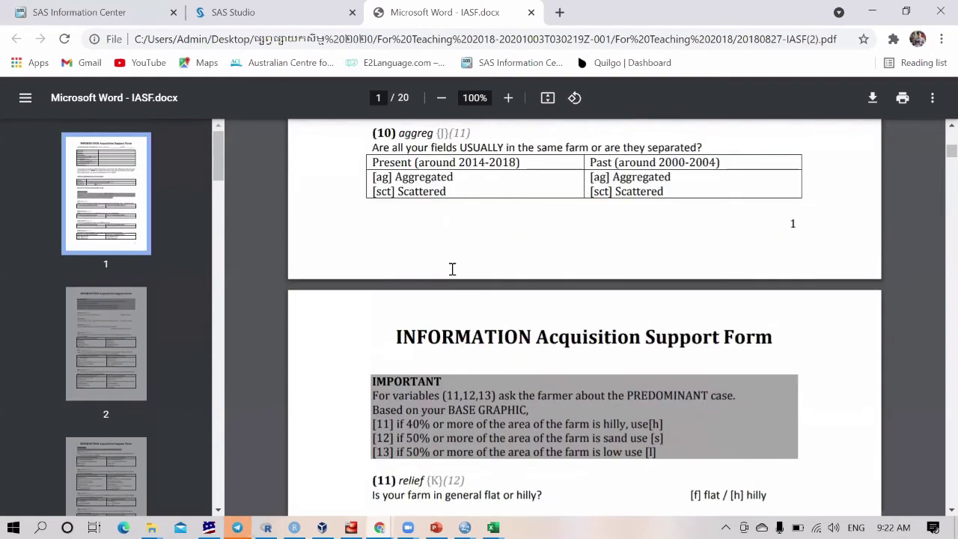
scroll(452, 270, "up", 1)
scroll(452, 269, "down", 2)
- Review the relief, soil, cropping intensity, crop rotation and other crops questions on page 2 of the questionnaire
scroll(451, 269, "down", 4)
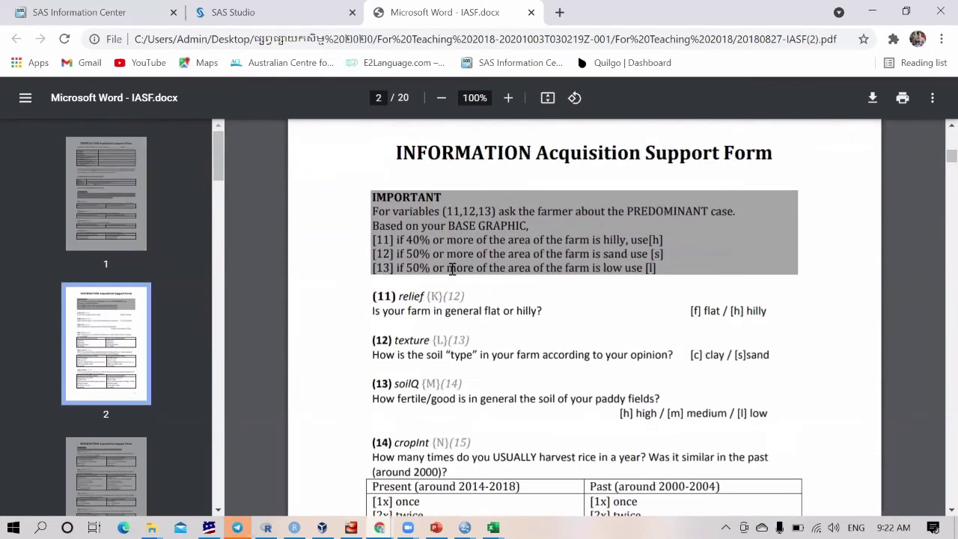
scroll(451, 270, "up", 1)
scroll(452, 270, "down", 3)
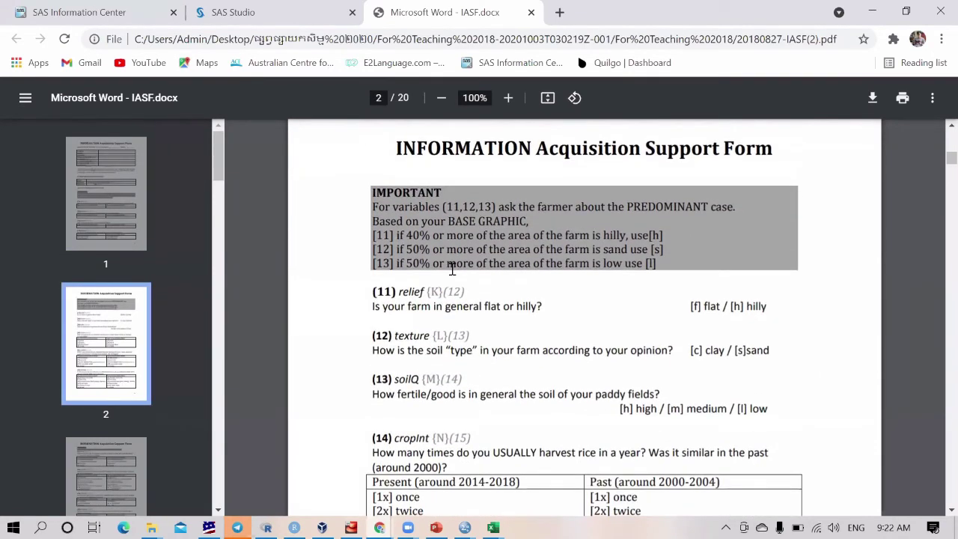
scroll(452, 269, "down", 3)
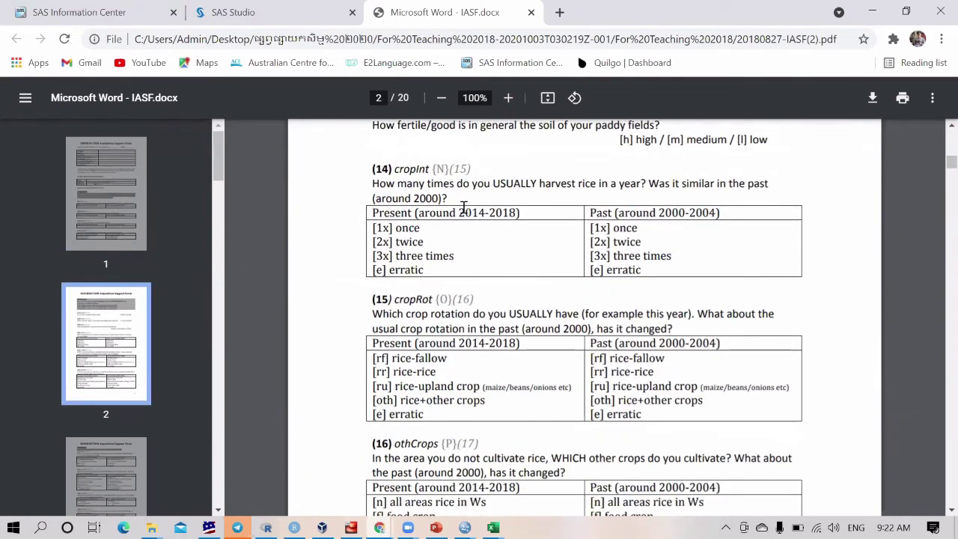
scroll(461, 207, "down", 3)
scroll(433, 369, "down", 5)
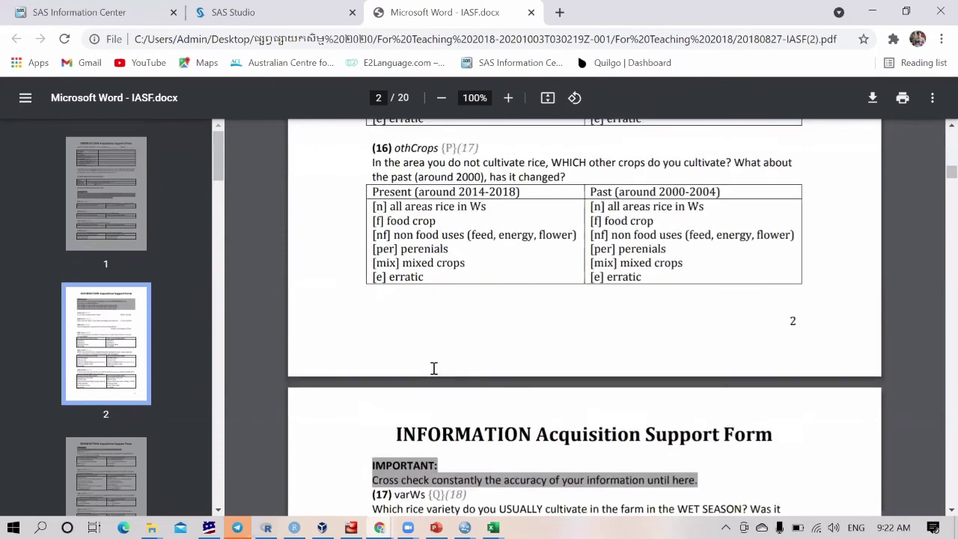
- Review the rice variety and seed questions for both seasons and the land preparation questions on pages 3 to 6
scroll(433, 368, "down", 8)
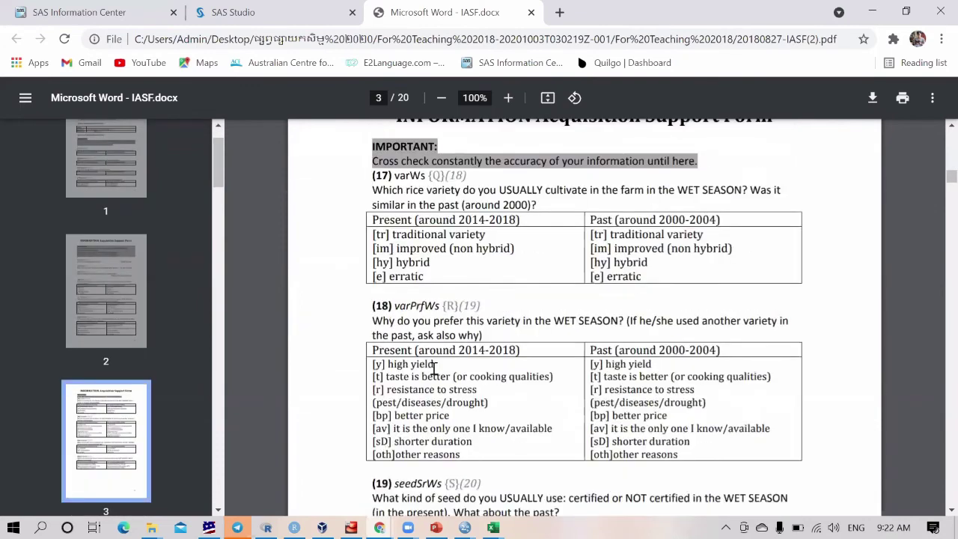
scroll(434, 366, "down", 6)
scroll(434, 367, "down", 8)
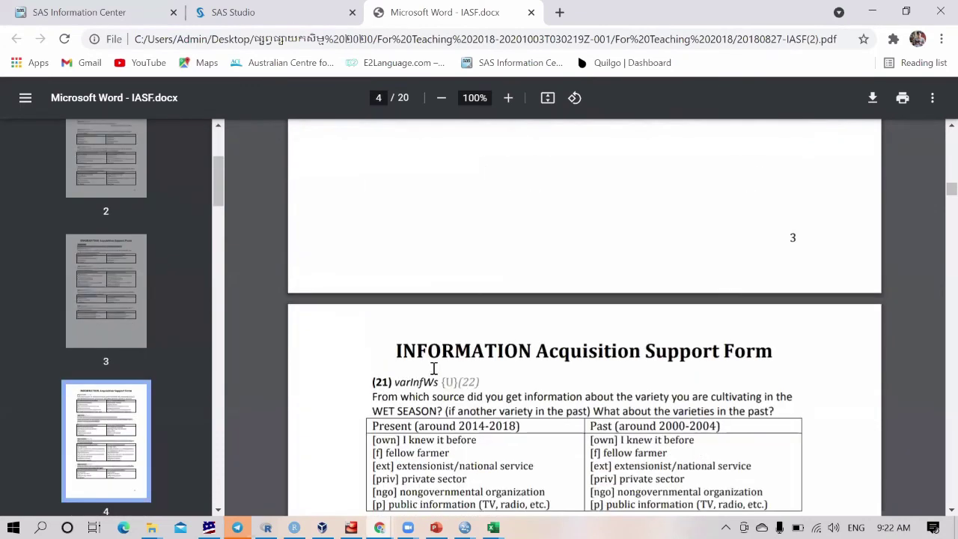
scroll(501, 303, "down", 3)
scroll(389, 247, "down", 2)
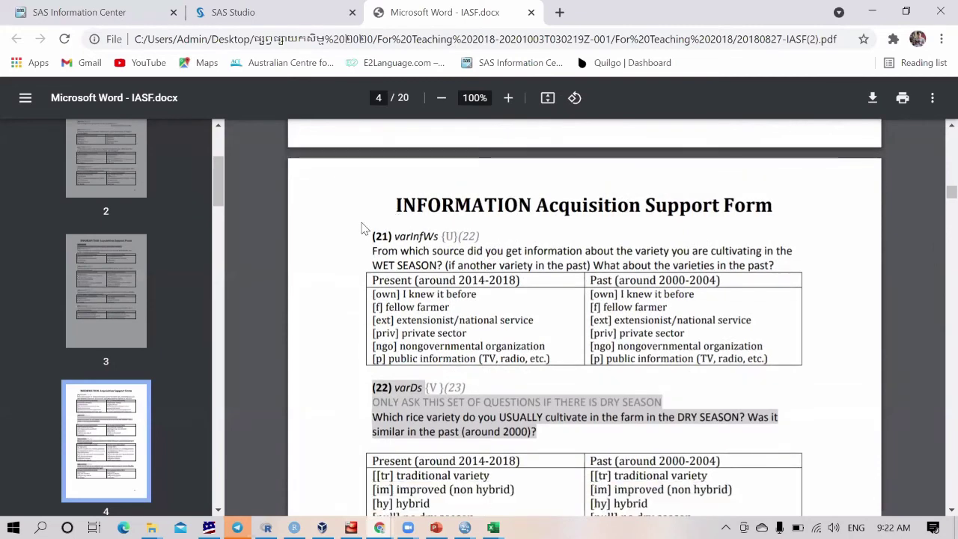
scroll(496, 240, "down", 1)
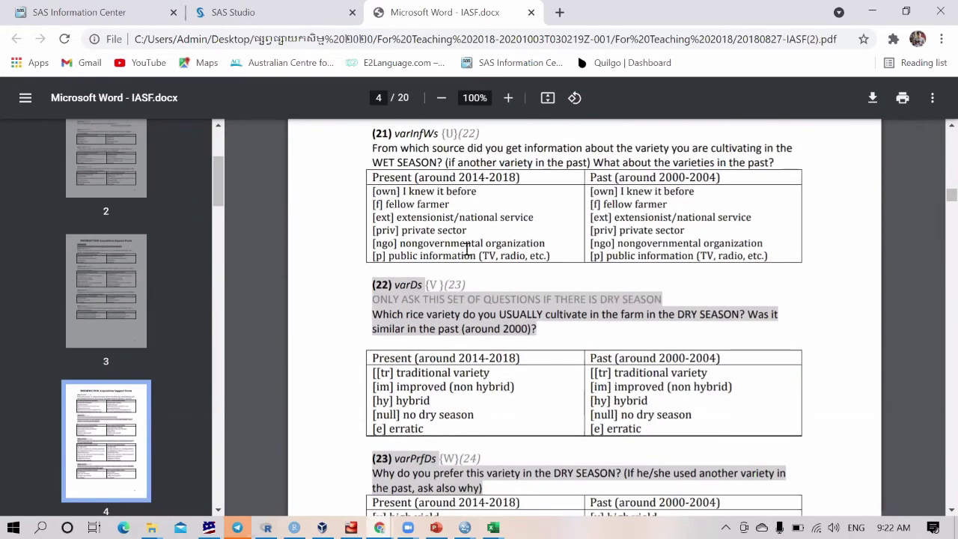
scroll(505, 241, "down", 1)
scroll(513, 256, "down", 5)
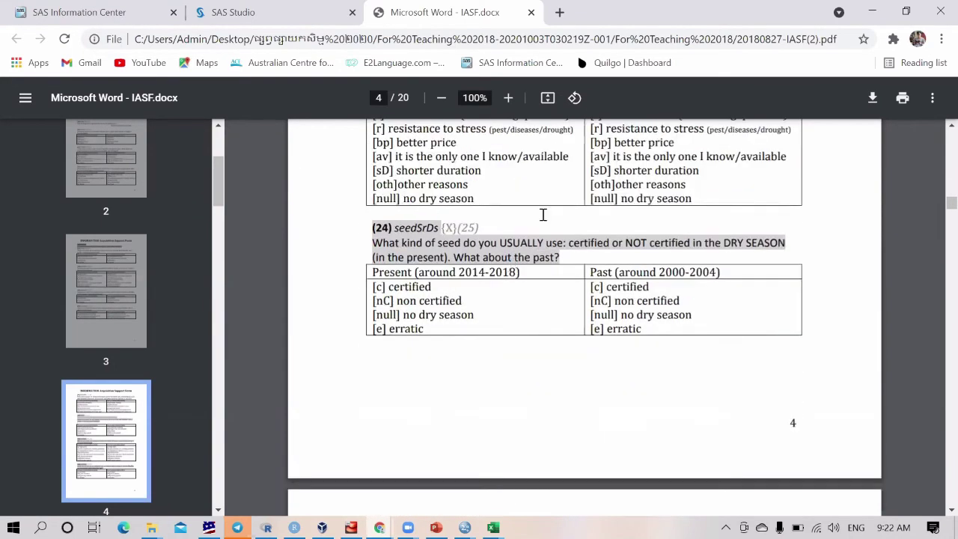
scroll(485, 218, "down", 6)
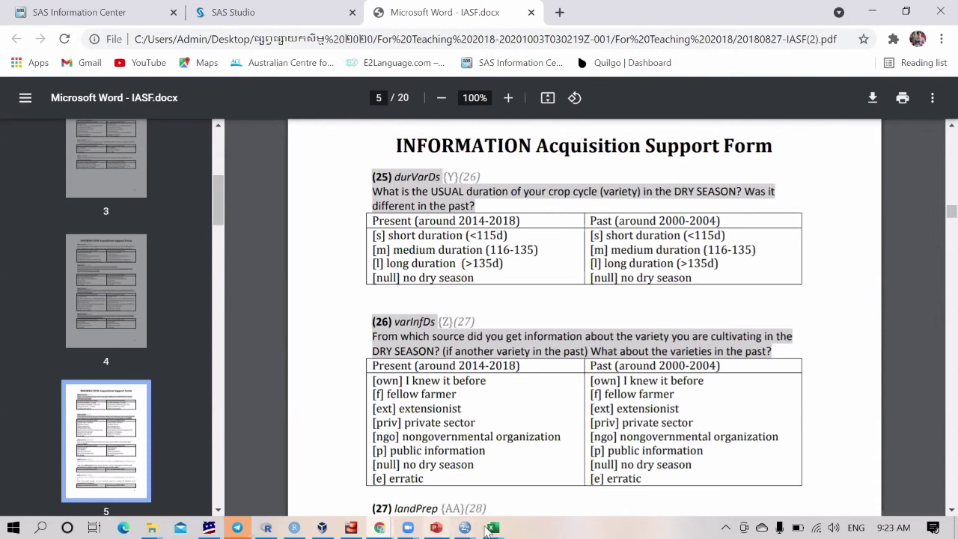
mouse_move(491, 529)
scroll(671, 299, "down", 4)
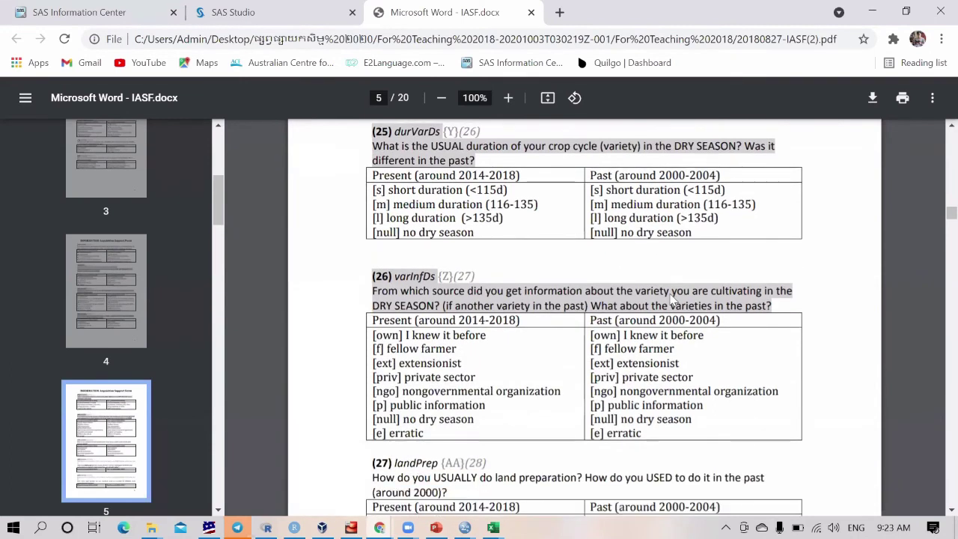
scroll(671, 299, "down", 7)
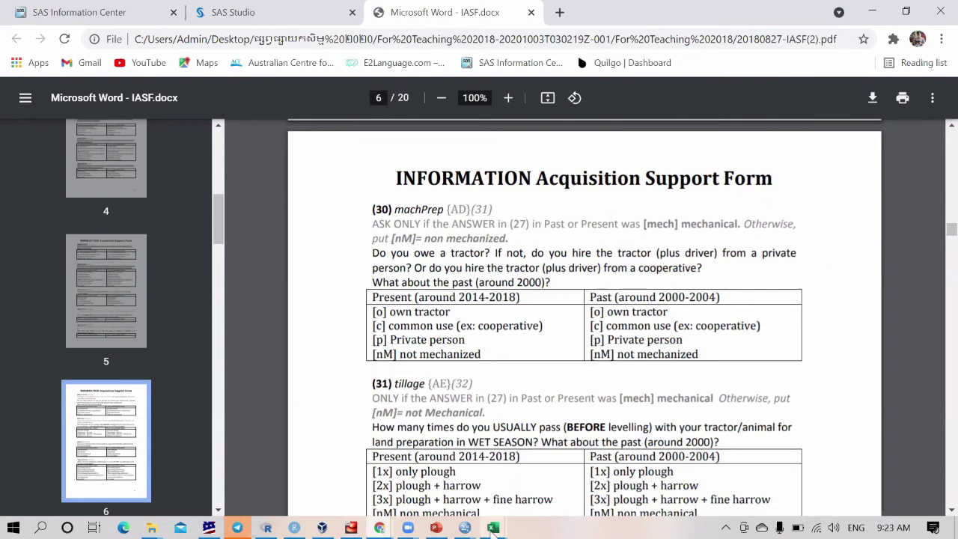
- Switch to the data test sas workbook in Excel and examine the farm area column in the data sheet
left_click(492, 528)
left_click(544, 468)
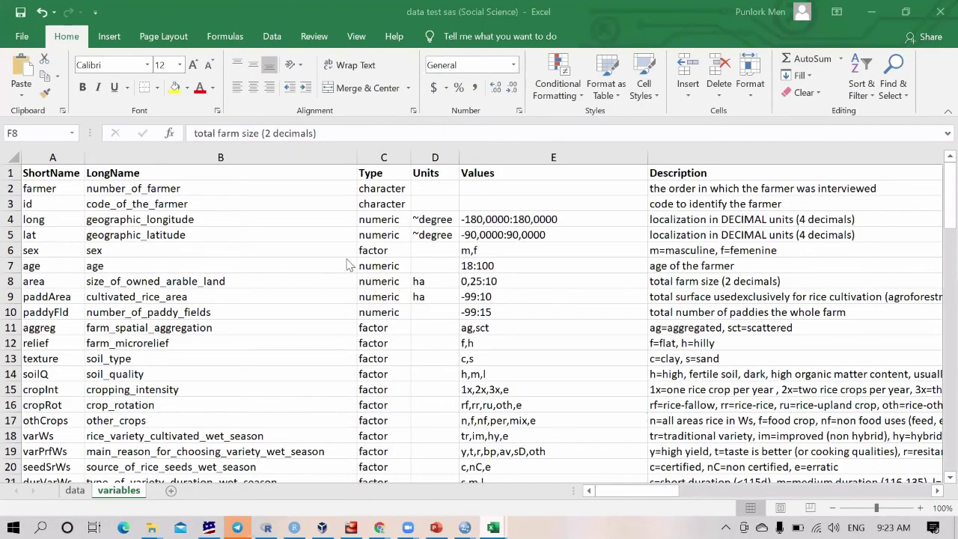
key("ctrl+Page_Up")
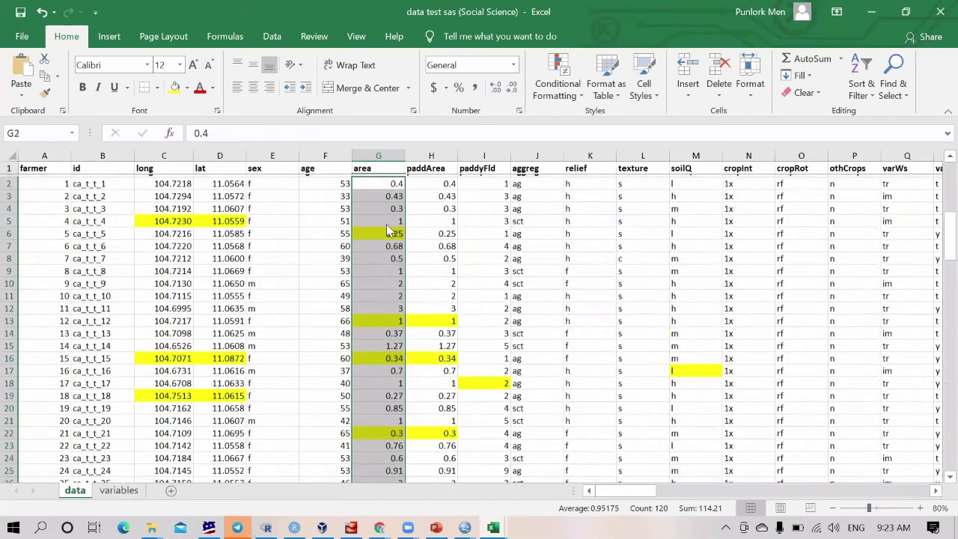
scroll(386, 226, "down", 15)
scroll(386, 224, "up", 15)
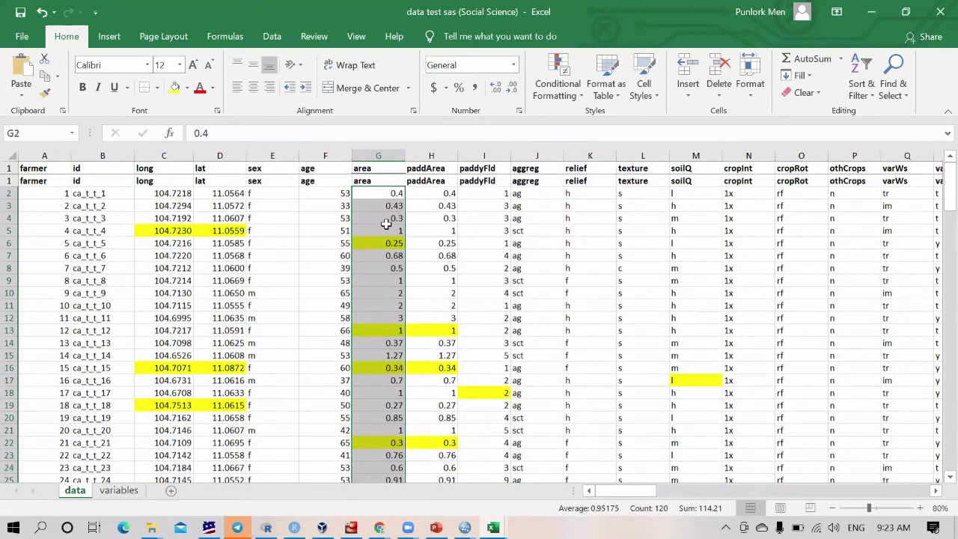
scroll(386, 224, "down", 20)
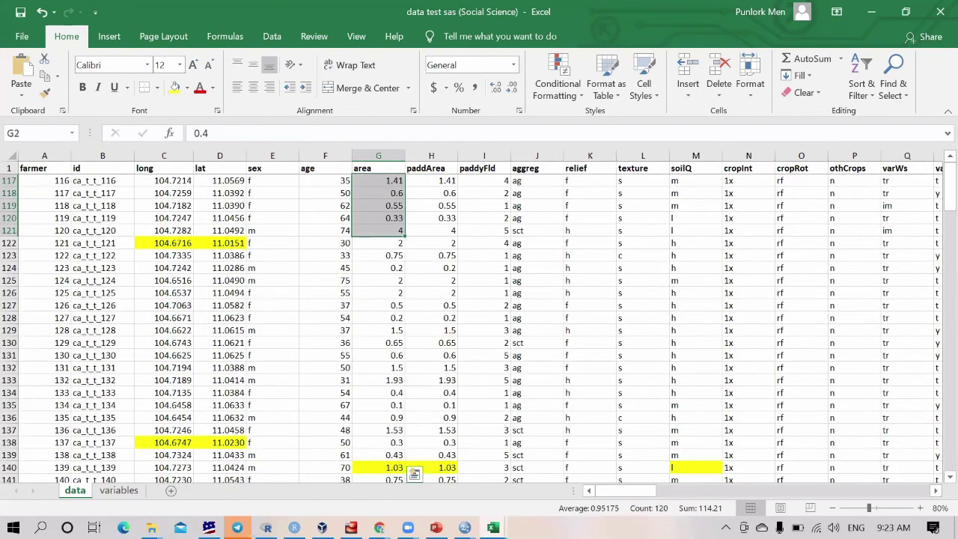
key("ctrl+z")
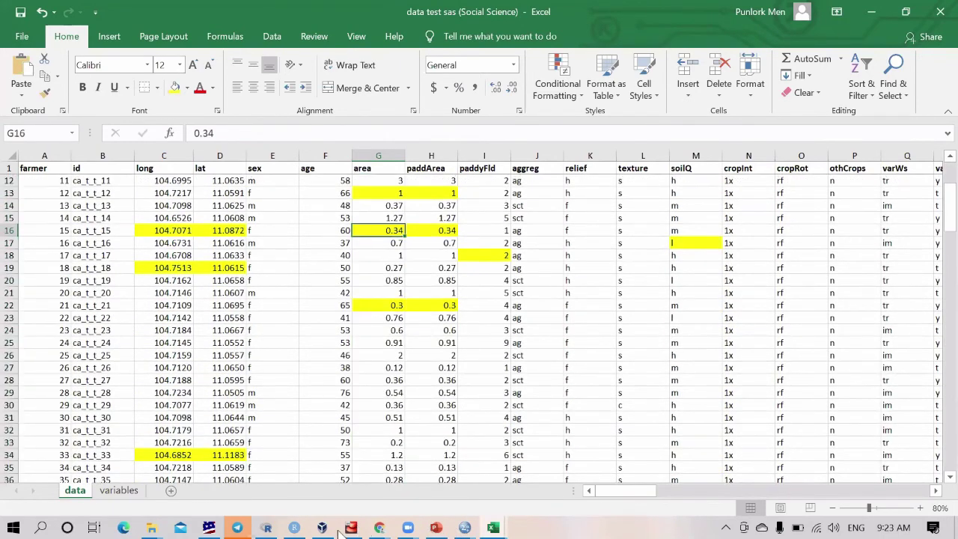
key("ctrl+z")
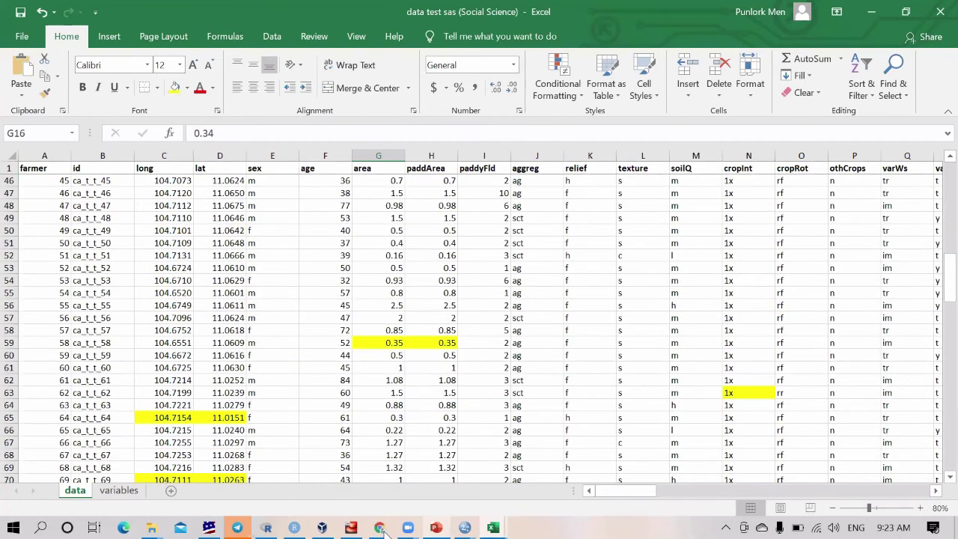
- Bring up the Oracle VM VirtualBox Manager window
left_click(322, 527)
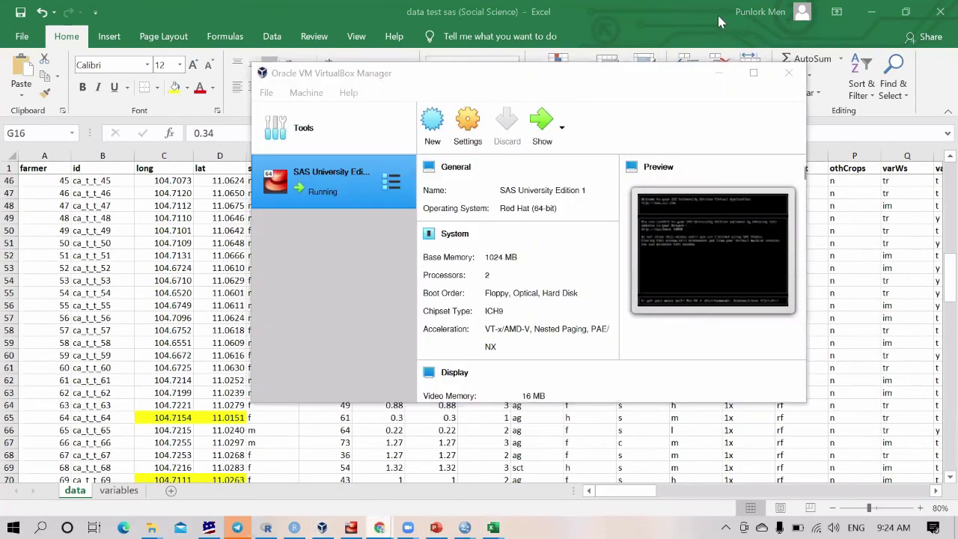
- Switch to SAS Studio in the browser and open the Survey at Takeo.sas program from the SAS 2021 folder
key("alt+Tab")
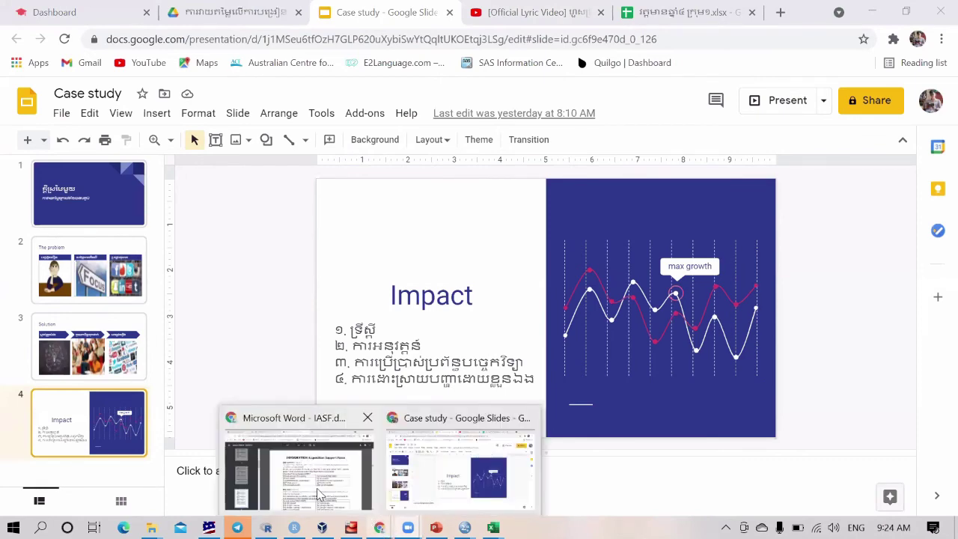
key("alt+Tab")
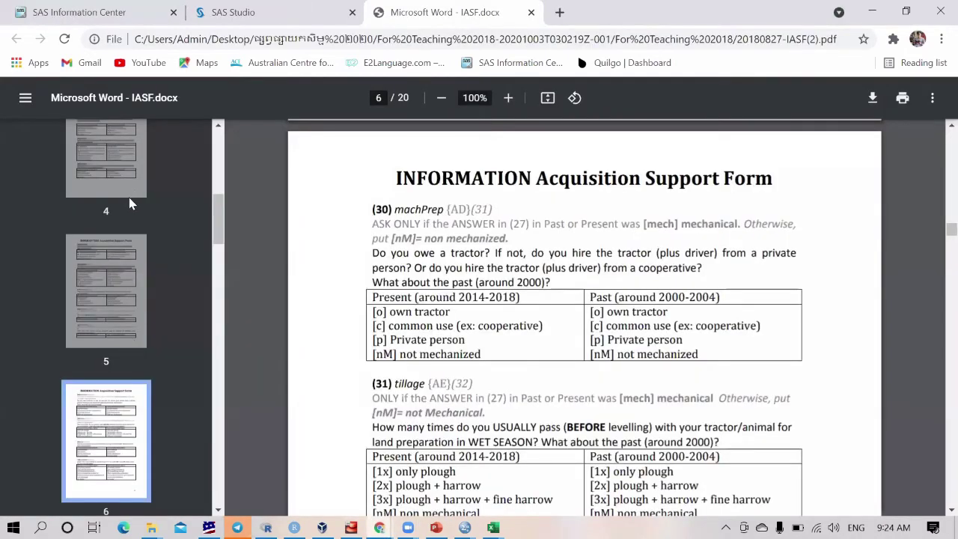
key("ctrl+shift+Tab")
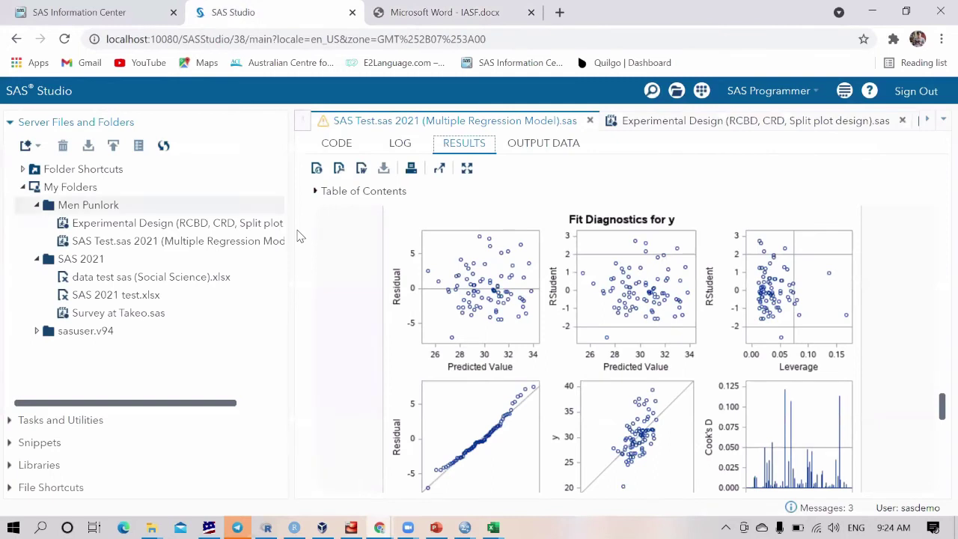
double_click(139, 278)
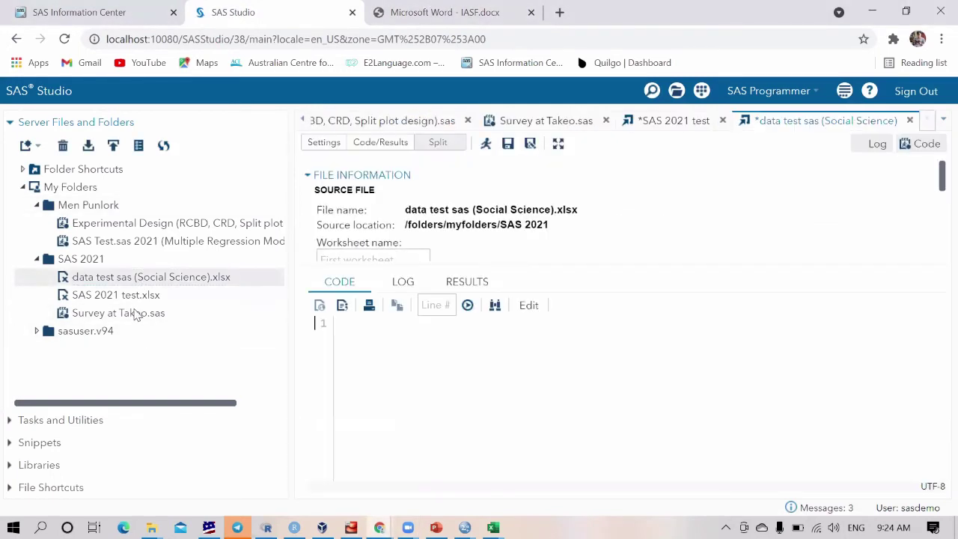
left_click(137, 314)
double_click(138, 313)
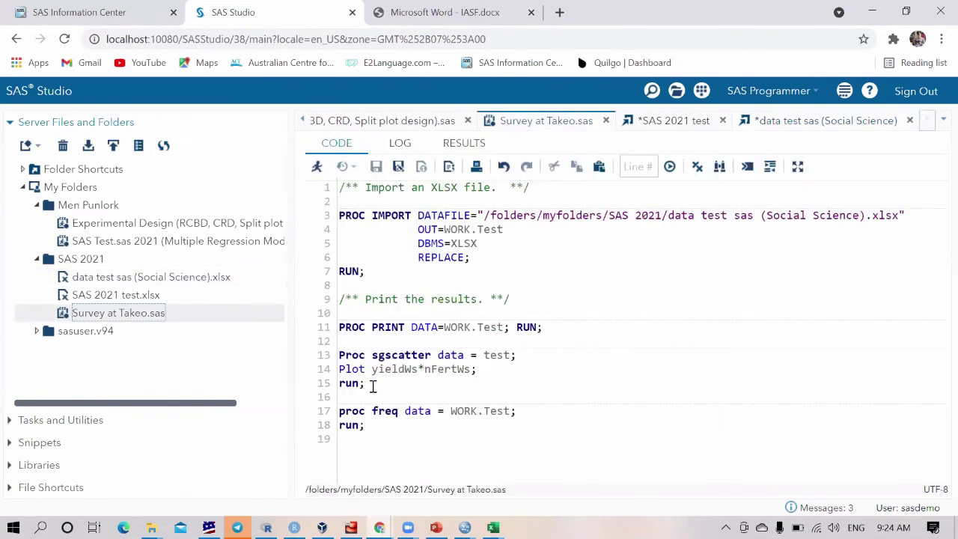
- Try to run only the Proc sgscatter block plotting yieldWs*nFertWs, and return to the program code
left_click_drag(366, 382, 339, 354)
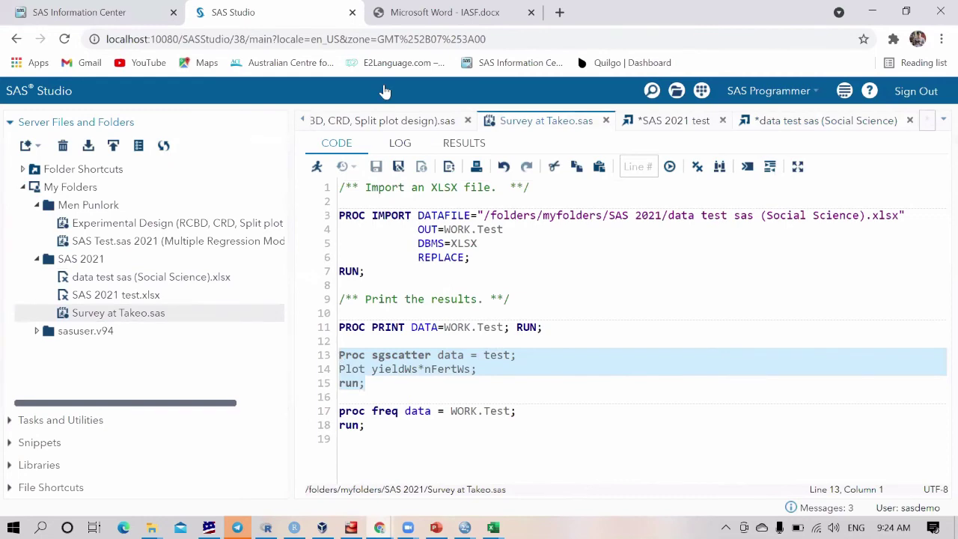
left_click(316, 166)
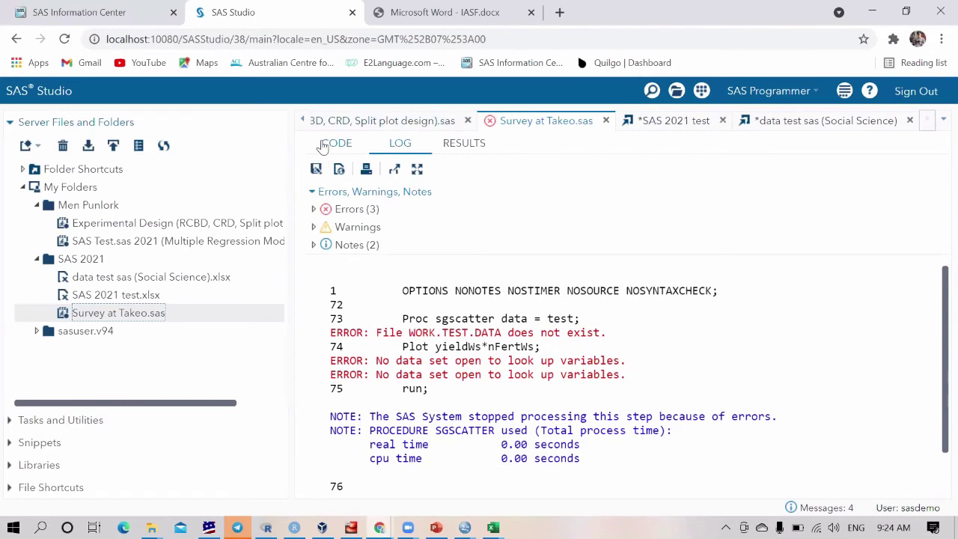
left_click(323, 144)
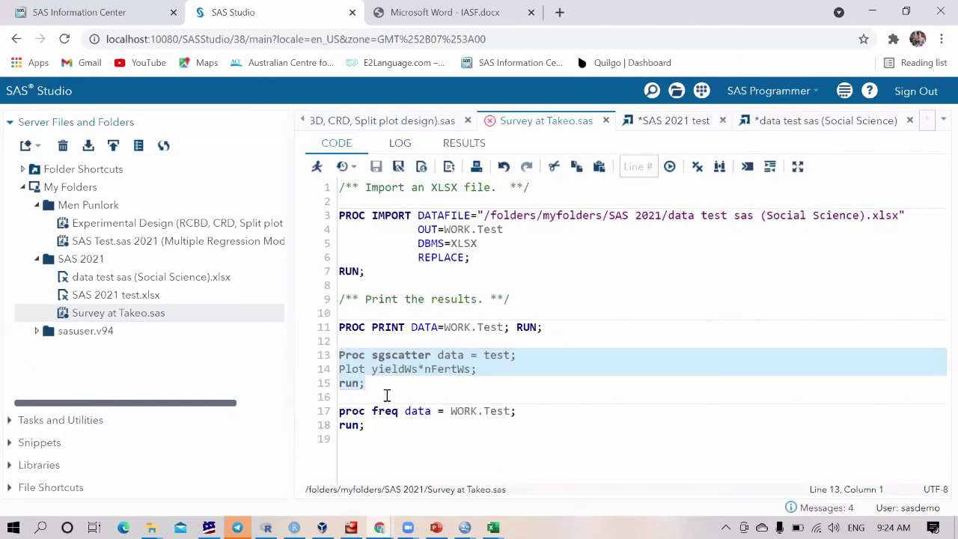
- Run lines 1 to 15 together, covering the XLSX import, the data printout and the yieldWs*nFertWs scatter plot
left_click_drag(387, 395, 297, 194)
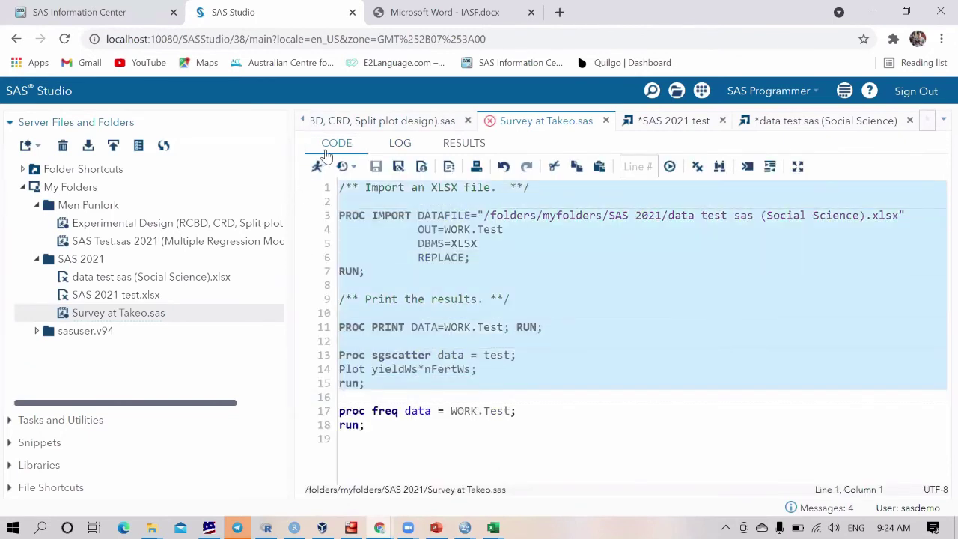
left_click(317, 166)
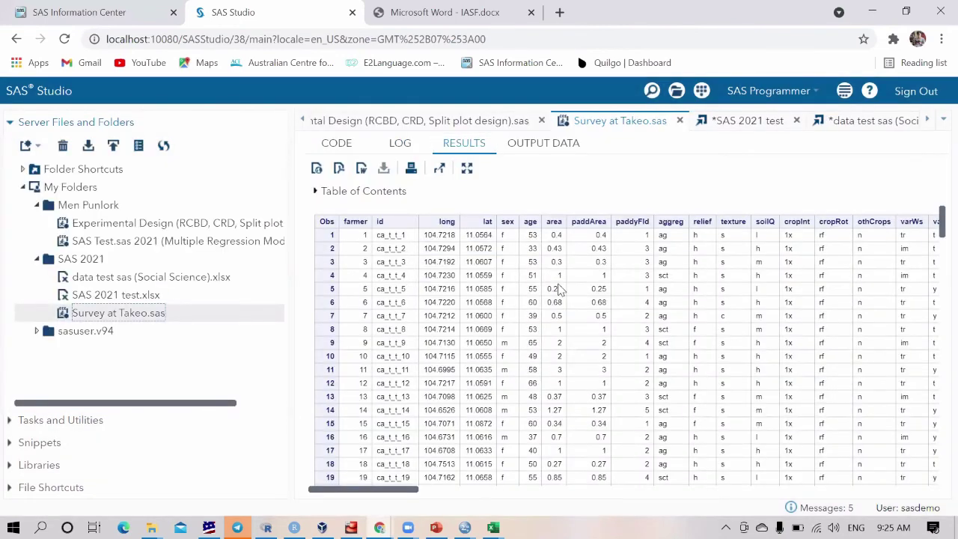
- Review the printed survey data table and the scatter plot of yieldWs against nFertWs in the results
scroll(560, 281, "right", 3)
scroll(479, 254, "left", 3)
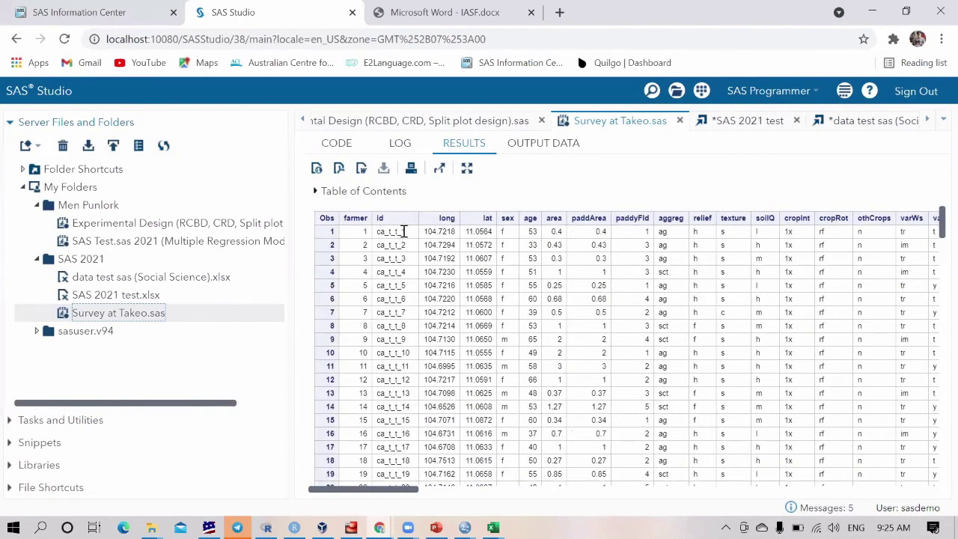
scroll(479, 269, "down", 1)
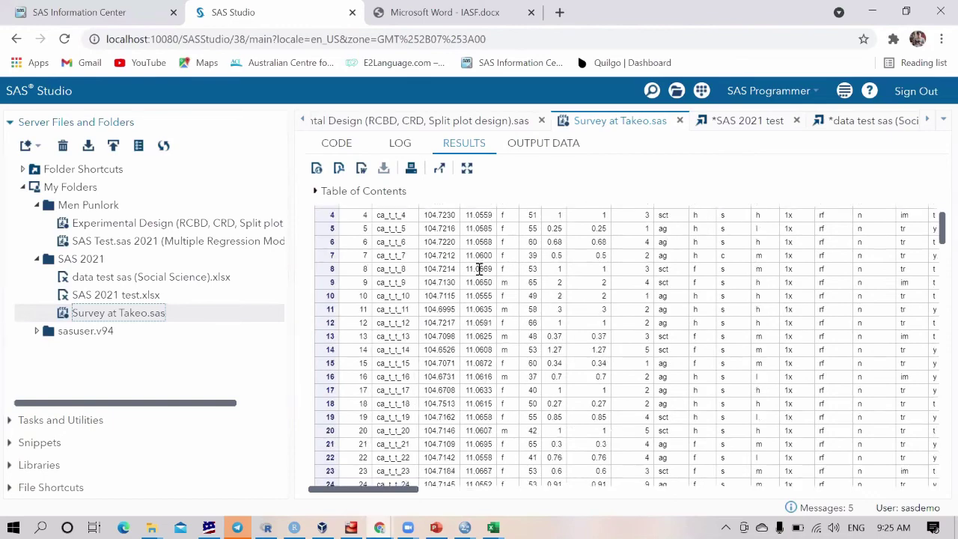
scroll(478, 269, "down", 10)
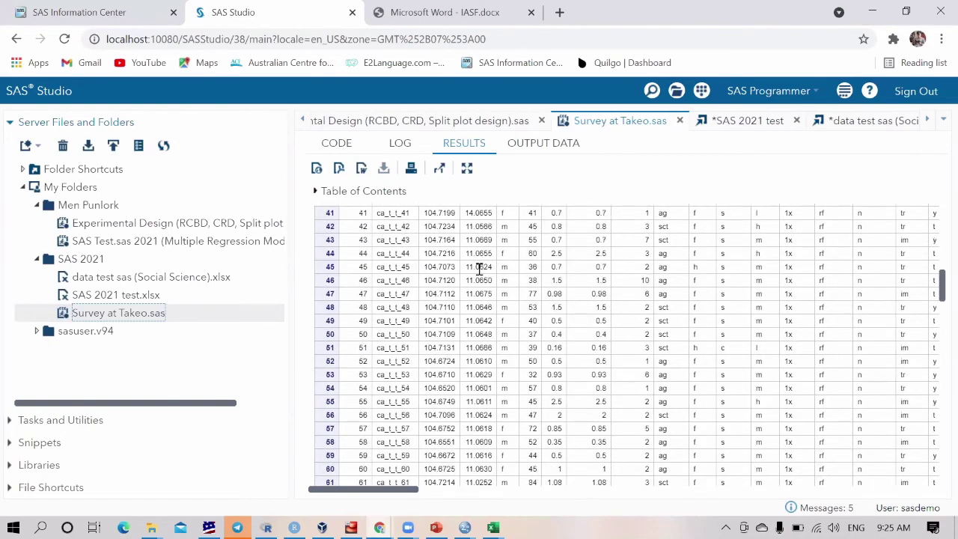
scroll(479, 268, "down", 13)
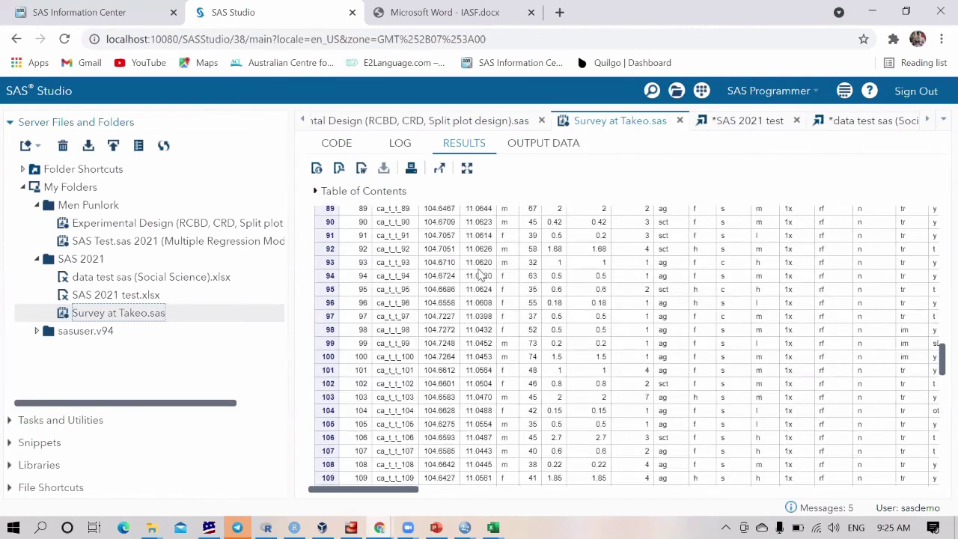
scroll(480, 275, "down", 15)
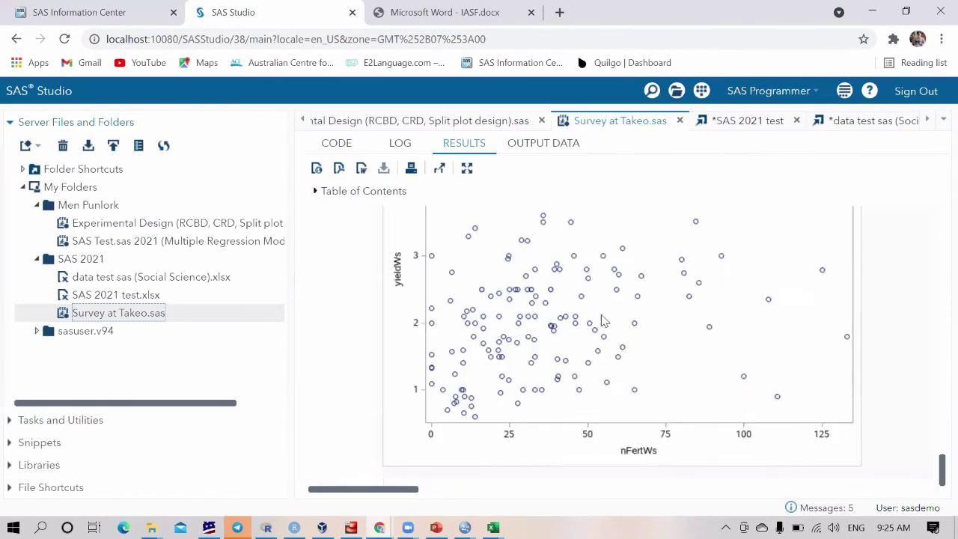
scroll(601, 321, "up", 5)
scroll(524, 329, "down", 4)
scroll(397, 305, "up", 5)
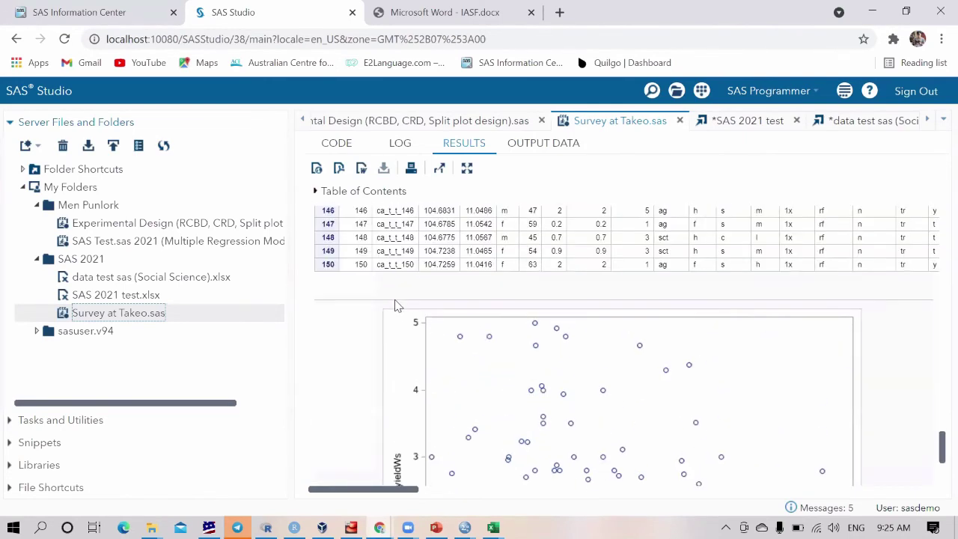
scroll(397, 305, "down", 5)
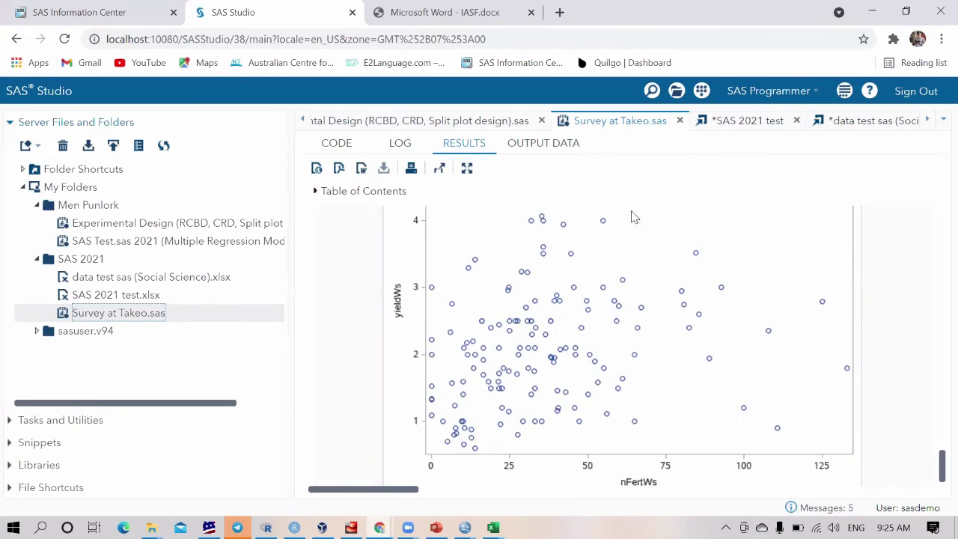
scroll(633, 217, "up", 4)
scroll(632, 217, "up", 15)
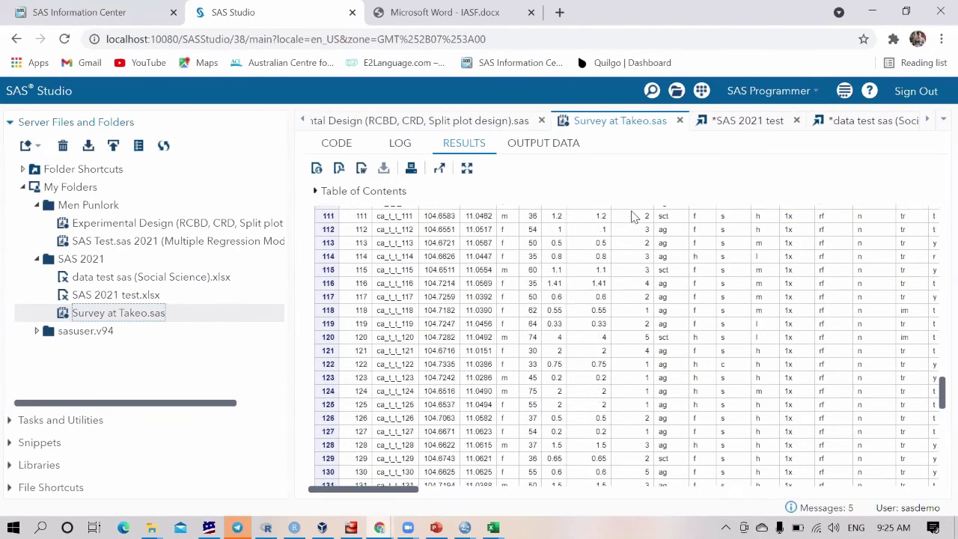